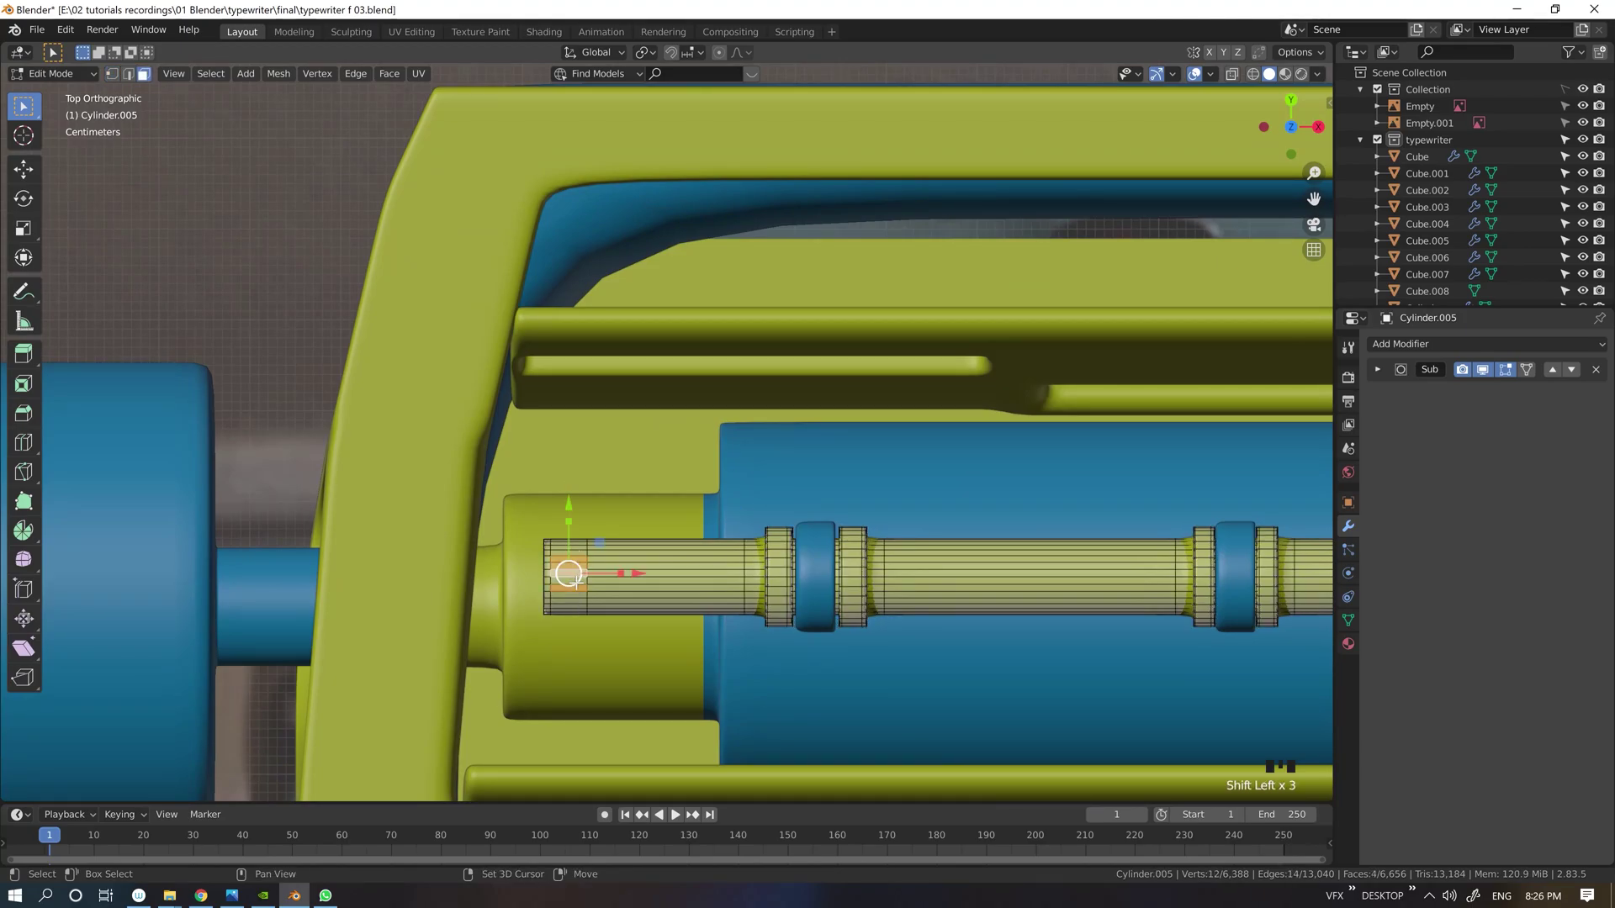
Step: Extrude the top faces at the end of the carriage rod upward into a small block
left_click(575, 575, "shift")
middle_click_drag(778, 685, 948, 548)
key("e")
left_click(813, 304)
left_click(807, 278)
Step: Add loop cuts to the small block on the rod's end, undoing the surplus last one
middle_click_drag(806, 277, 977, 397)
key("space")
left_click(976, 601)
left_click_drag(842, 313, 840, 298)
left_click_drag(844, 308, 844, 325)
middle_click_drag(844, 325, 865, 332)
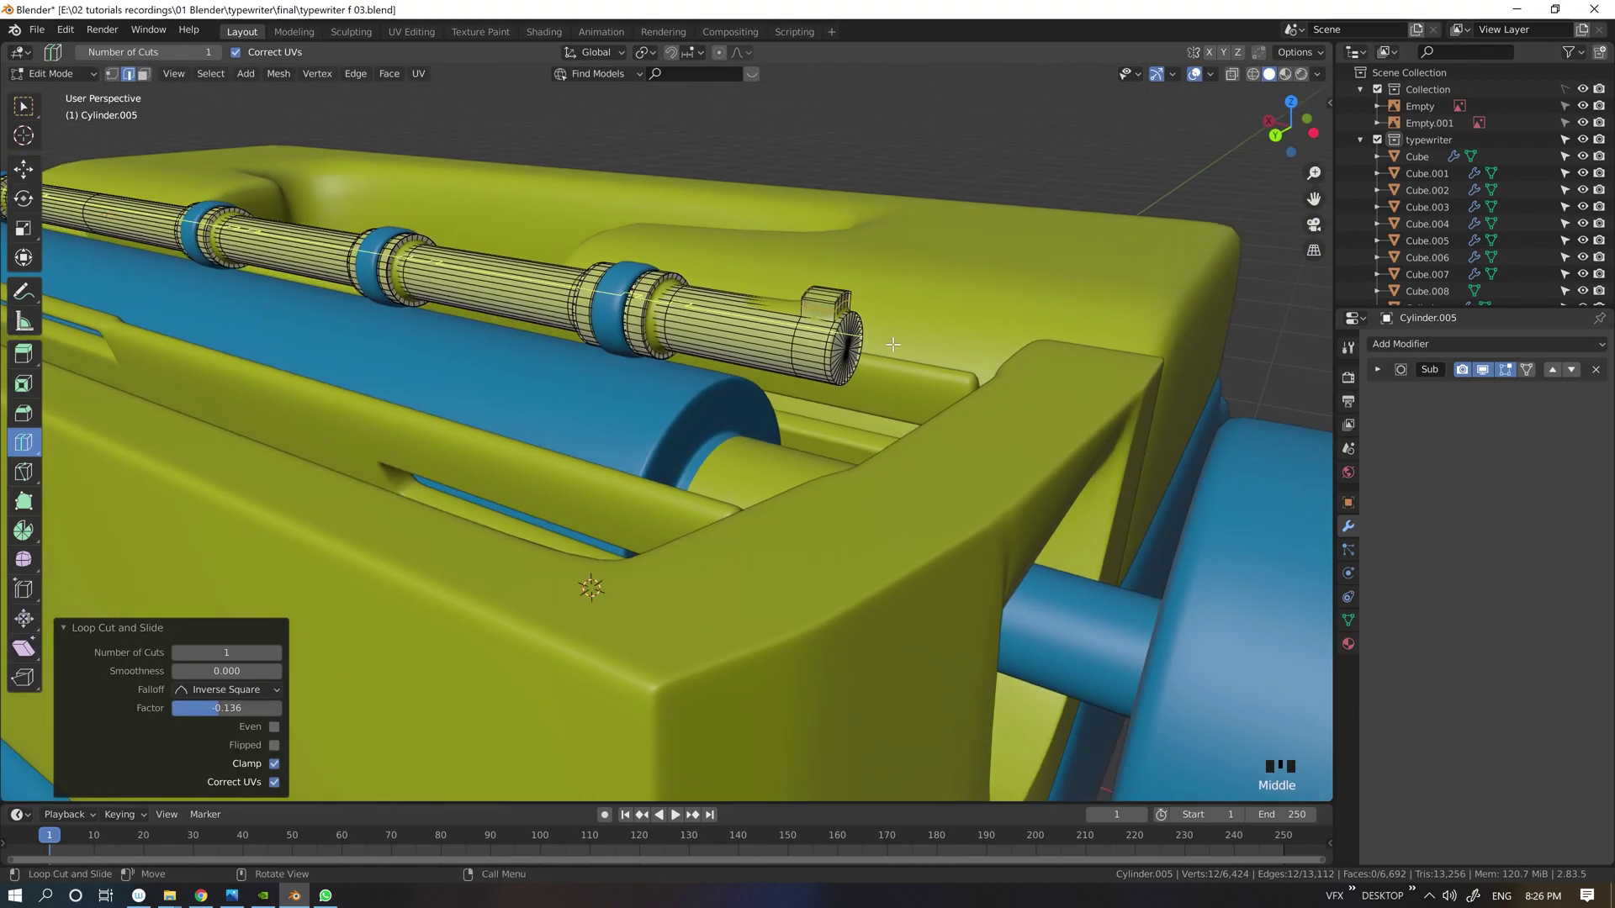
left_click_drag(833, 316, 837, 337)
key("ctrl+z")
Step: Extrude the block's rear face and move it about 0.096 m along Y to form a side arm
key("space")
left_click(829, 154)
left_click(823, 307)
middle_click_drag(823, 308, 791, 345)
key("e")
left_click(791, 345)
left_click_drag(786, 345, 695, 370)
middle_click_drag(696, 371, 817, 335)
middle_click_drag(817, 335, 883, 298)
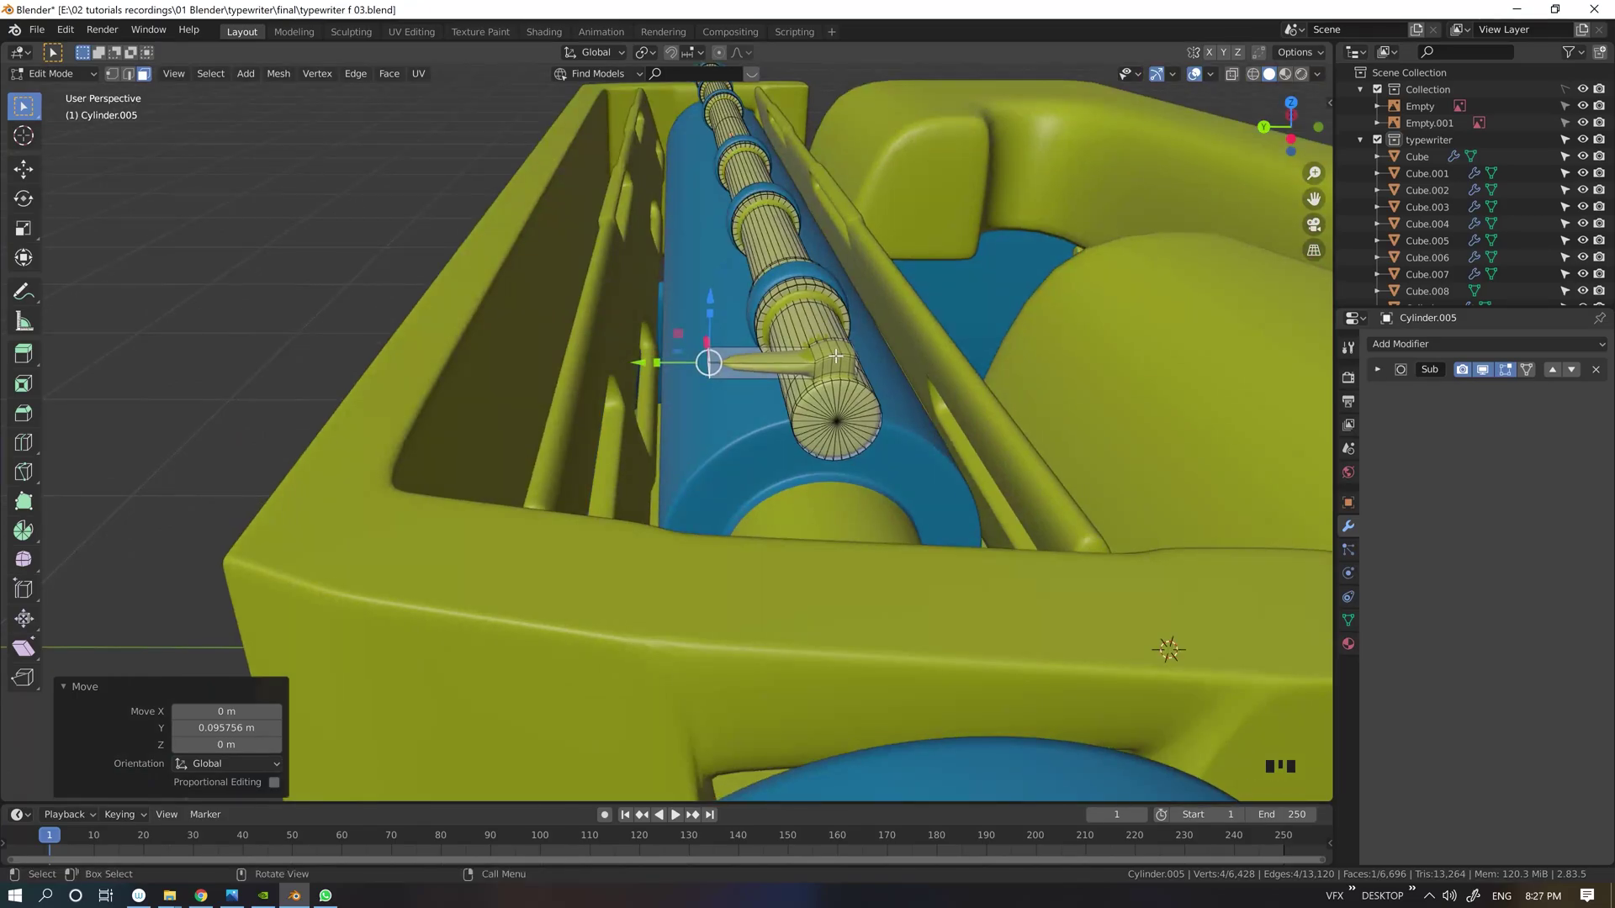
Step: Add supporting loop cuts to the arm near its free end and near the rod
key("space")
left_click(845, 559)
left_click_drag(764, 382, 719, 385)
key("space")
left_click(750, 417)
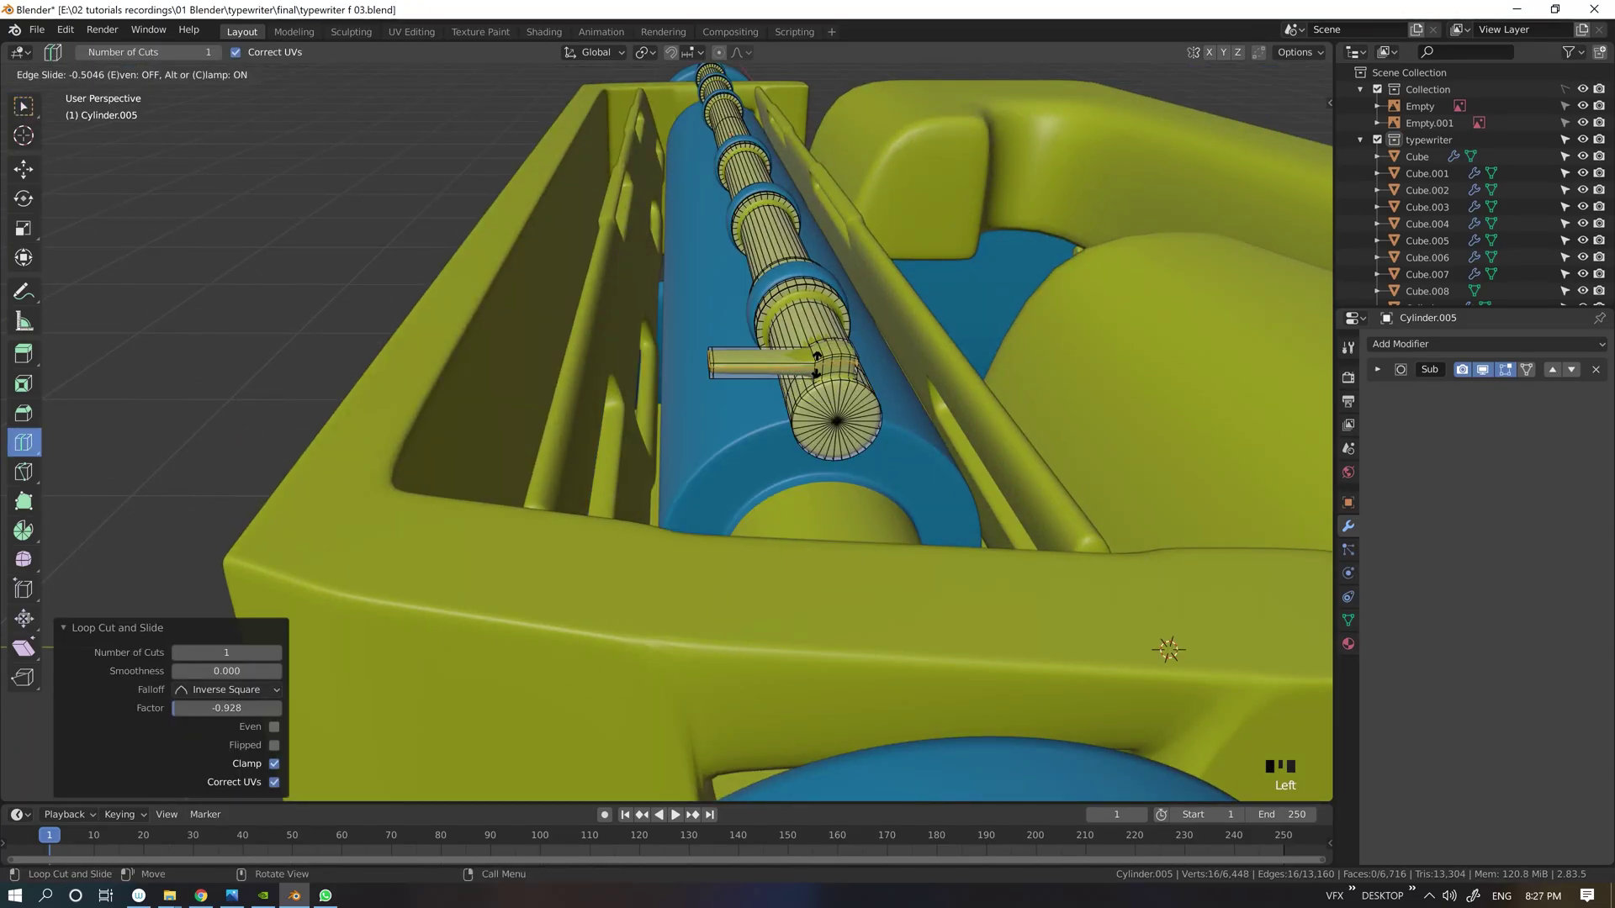
mouse_move(796, 439)
middle_mouse_down()
mouse_move(974, 289)
mouse_move(660, 458)
mouse_move(808, 337)
middle_mouse_up()
key("space")
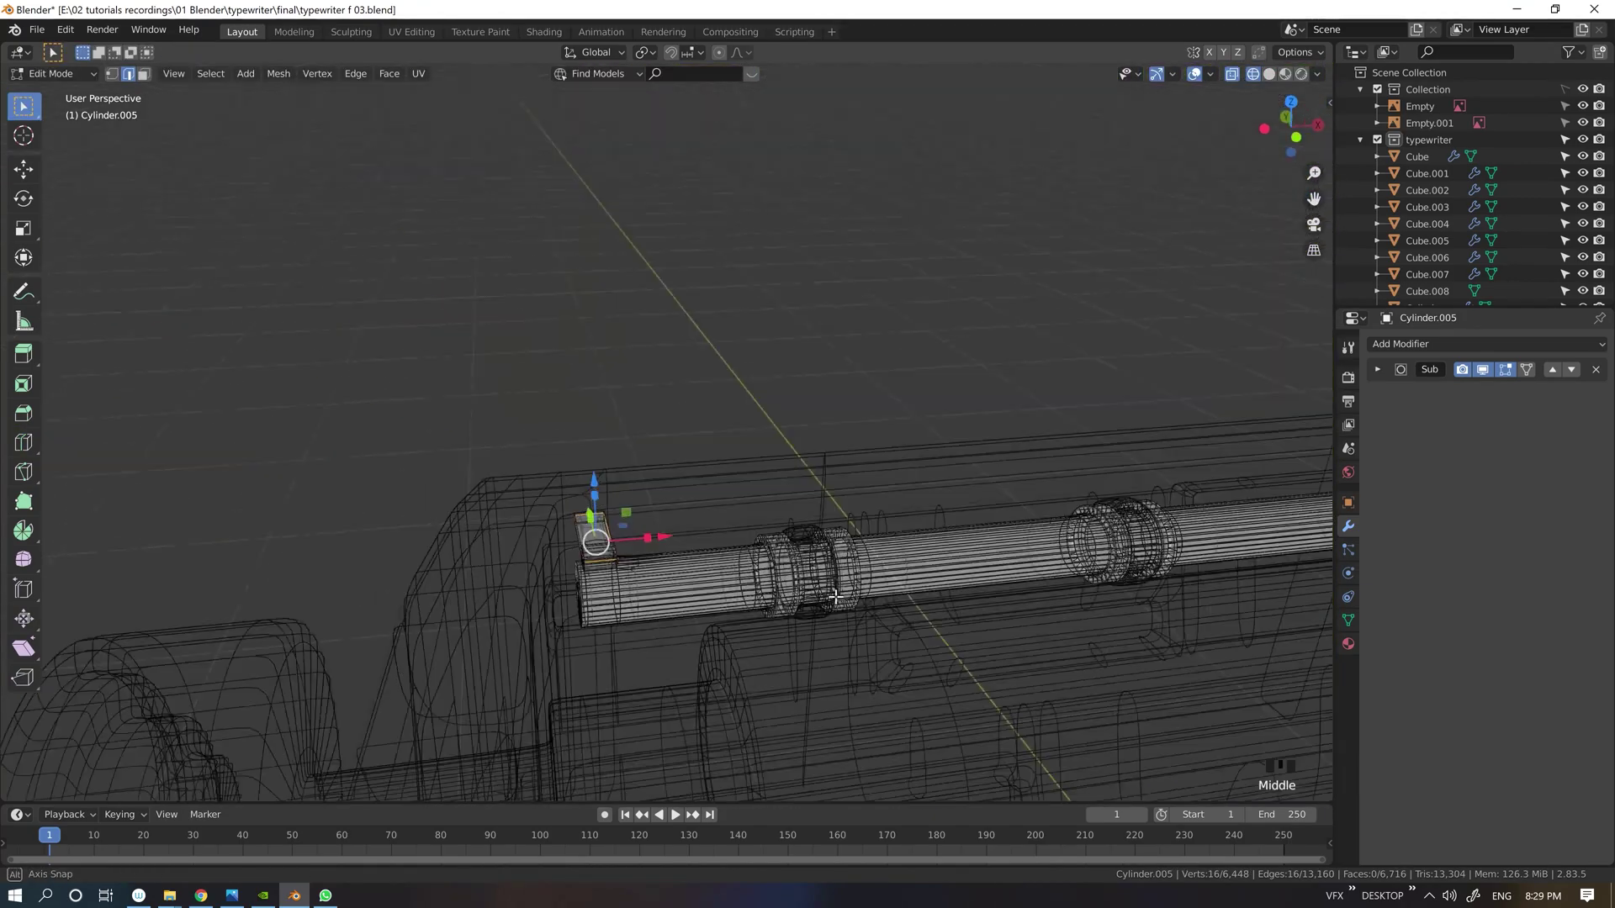
key("z")
left_click(939, 582)
mouse_move(939, 583)
middle_mouse_down()
mouse_move(1001, 581)
mouse_move(844, 452)
mouse_move(757, 547)
mouse_move(945, 400)
mouse_move(746, 588)
mouse_move(826, 464)
mouse_move(1068, 343)
mouse_move(757, 399)
middle_mouse_up()
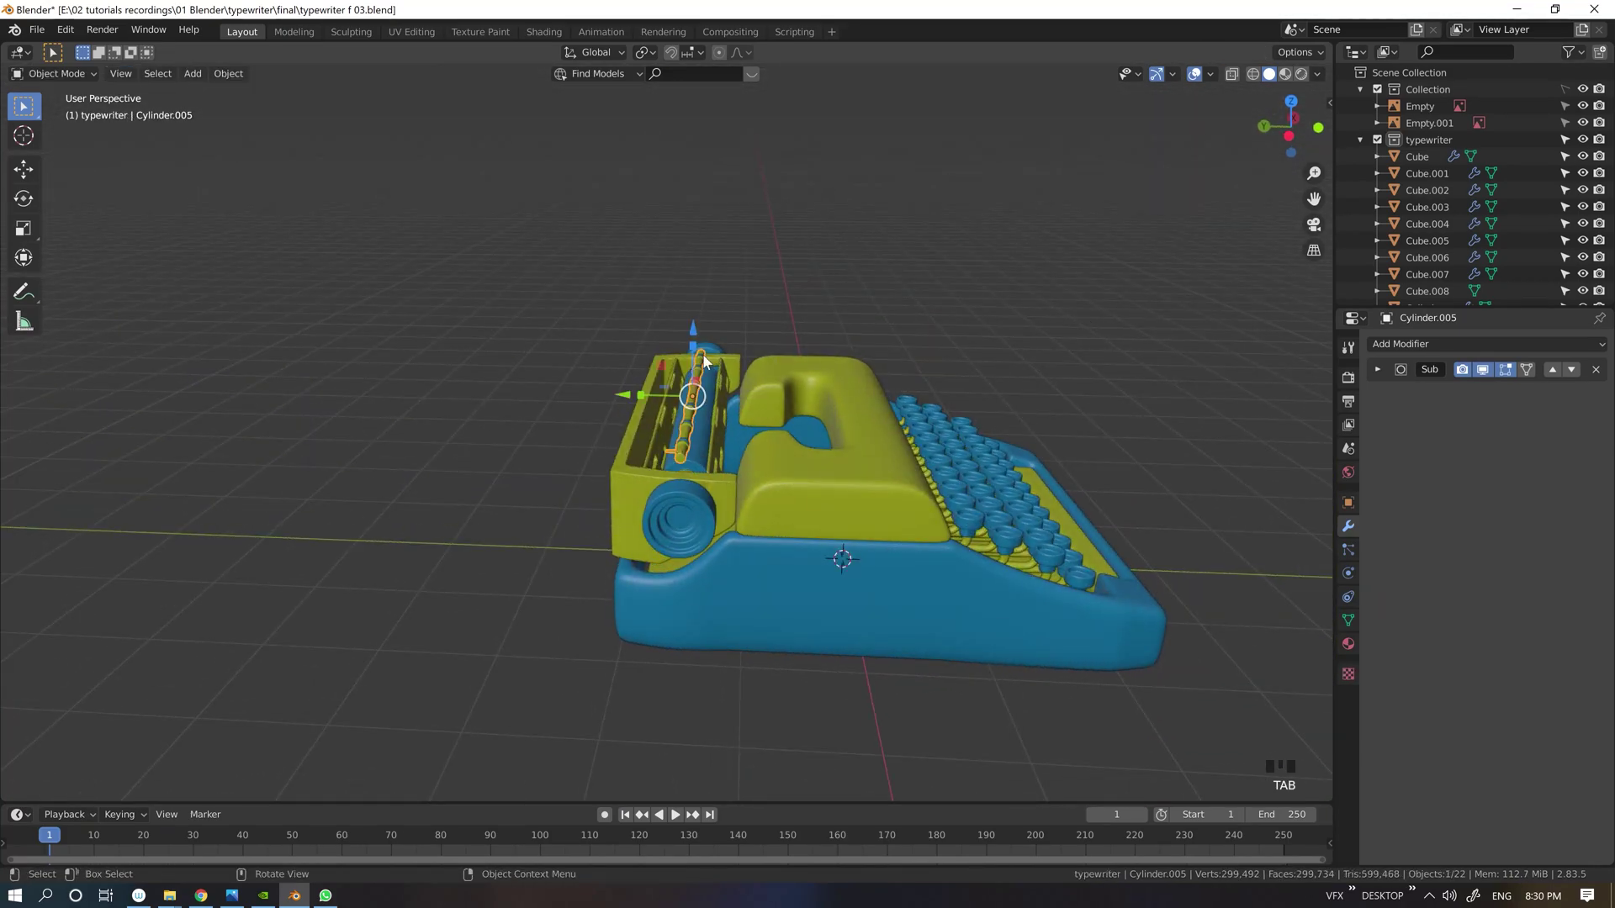
Step: Enable the rotate gizmo and rotate the rod about its long axis in the left view to tilt its arm
left_click(1173, 74)
left_click(1099, 246)
key("grave")
left_click(623, 331)
left_click_drag(708, 401, 687, 398)
Step: Set the transform orientation to Local and move the arm's end vertices about 0.117 m along local Y in wireframe
mouse_move(842, 396)
middle_mouse_down("ctrl")
mouse_move(1080, 271)
mouse_move(1080, 253)
middle_mouse_up("ctrl")
key("Tab")
key("z")
left_click(802, 434)
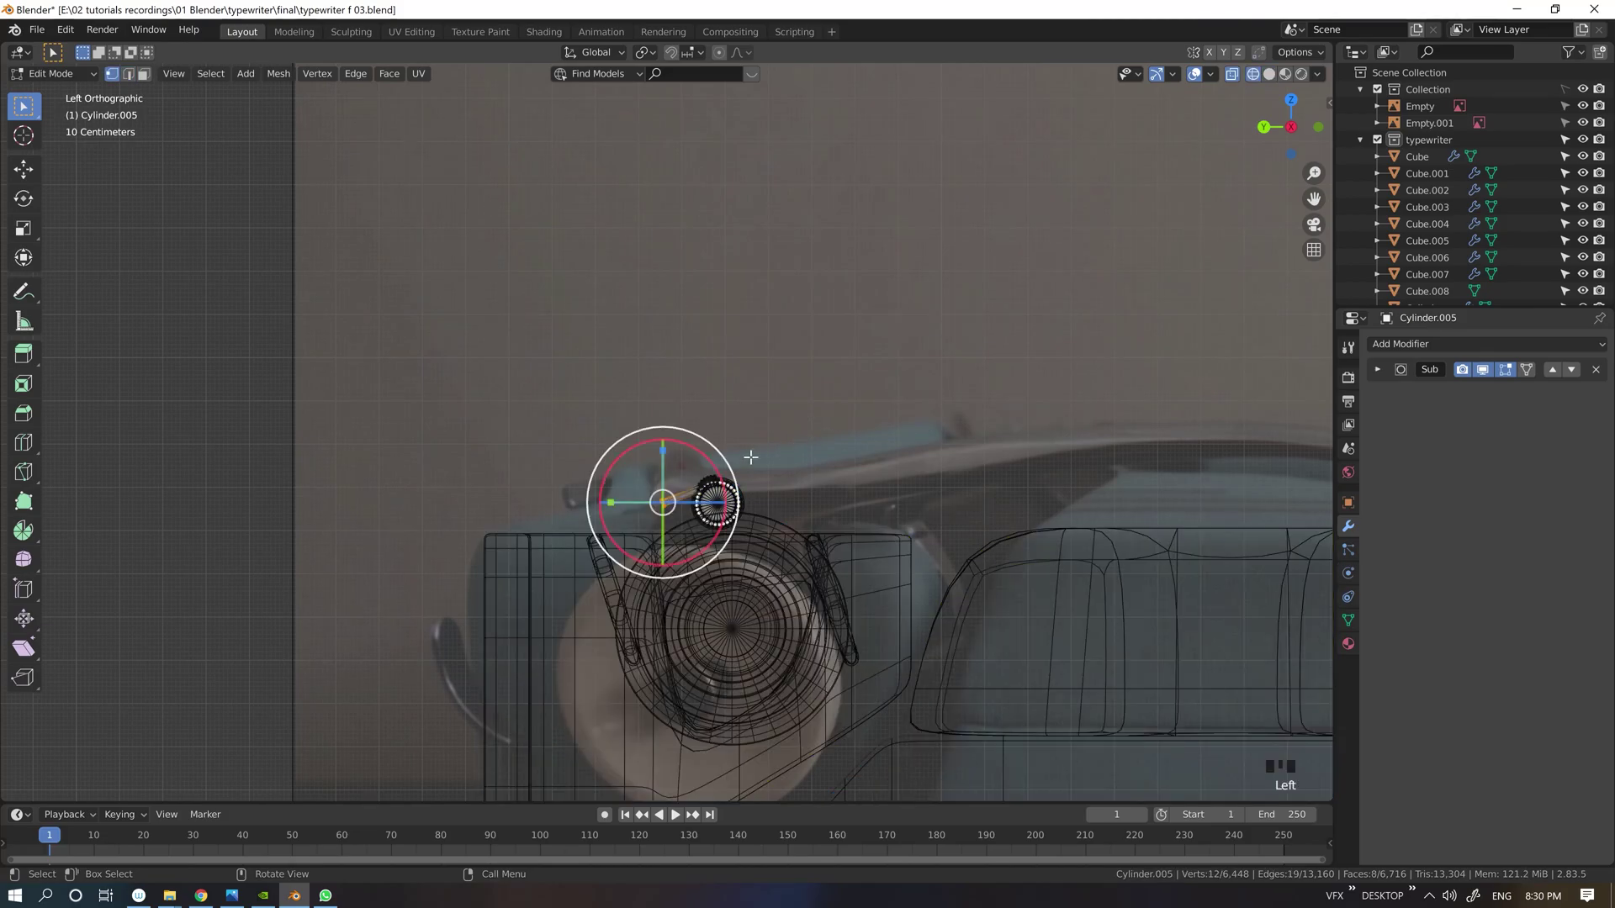
left_click(608, 125)
left_click(1173, 74)
left_click(1099, 228)
left_click(1099, 246)
left_click_drag(595, 530, 548, 549)
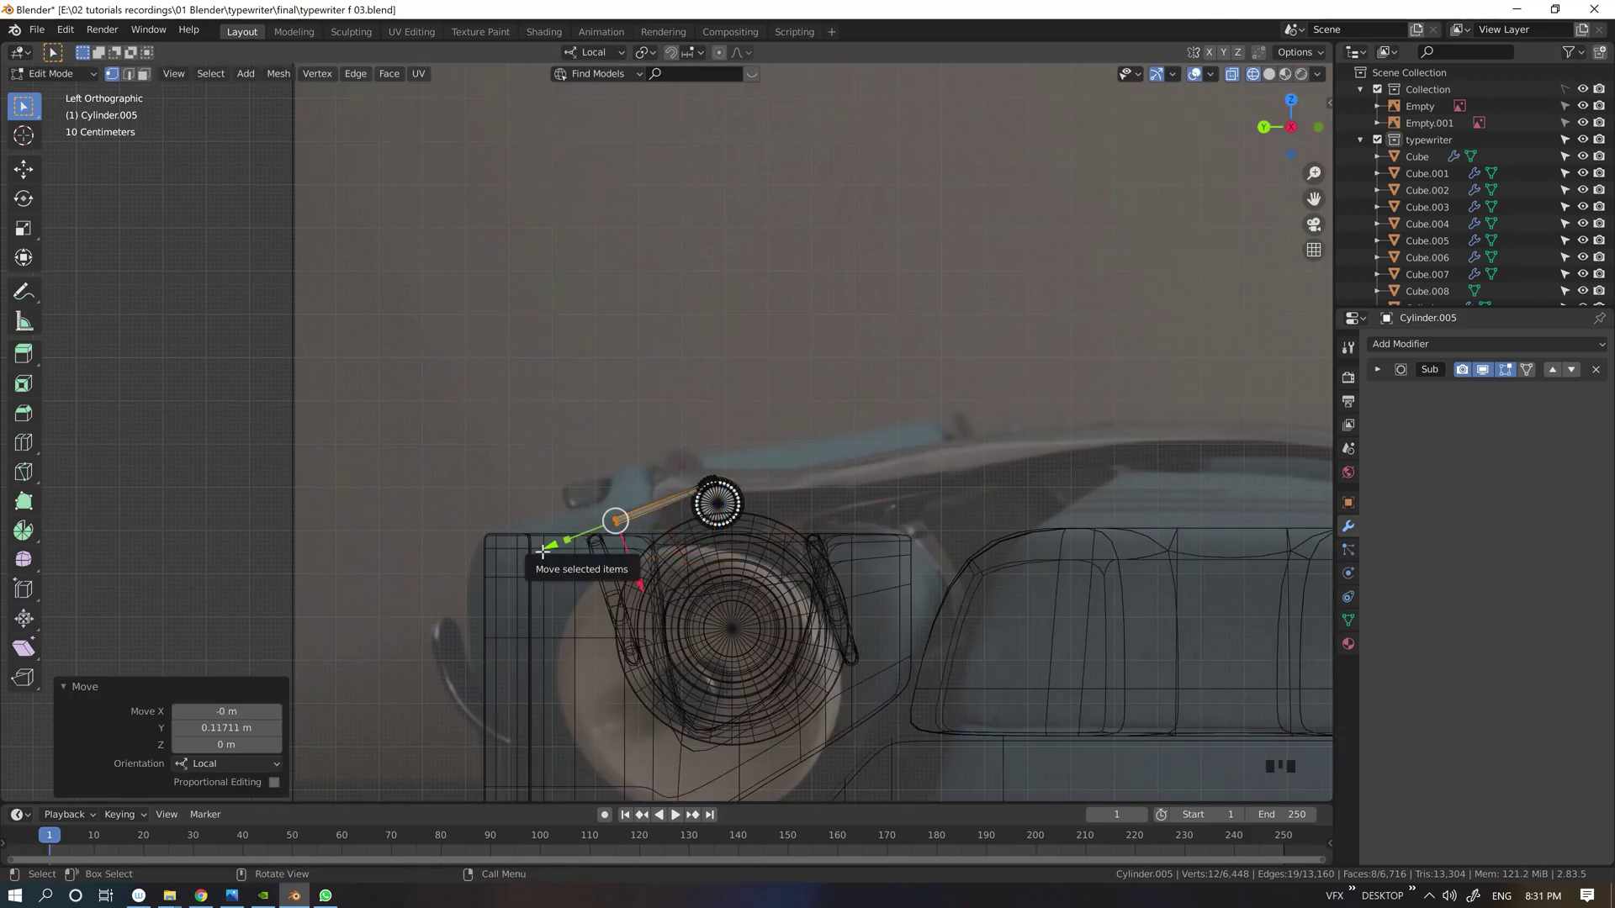
Step: Return to solid shading and add a loop cut close to the free end of the arm
key("Tab")
mouse_move(549, 550)
middle_mouse_down()
mouse_move(765, 470)
mouse_move(730, 454)
middle_mouse_up()
key("z")
left_click(920, 405)
mouse_move(920, 405)
middle_mouse_down()
mouse_move(811, 478)
mouse_move(650, 513)
middle_mouse_up()
key("Tab")
key("shift+space")
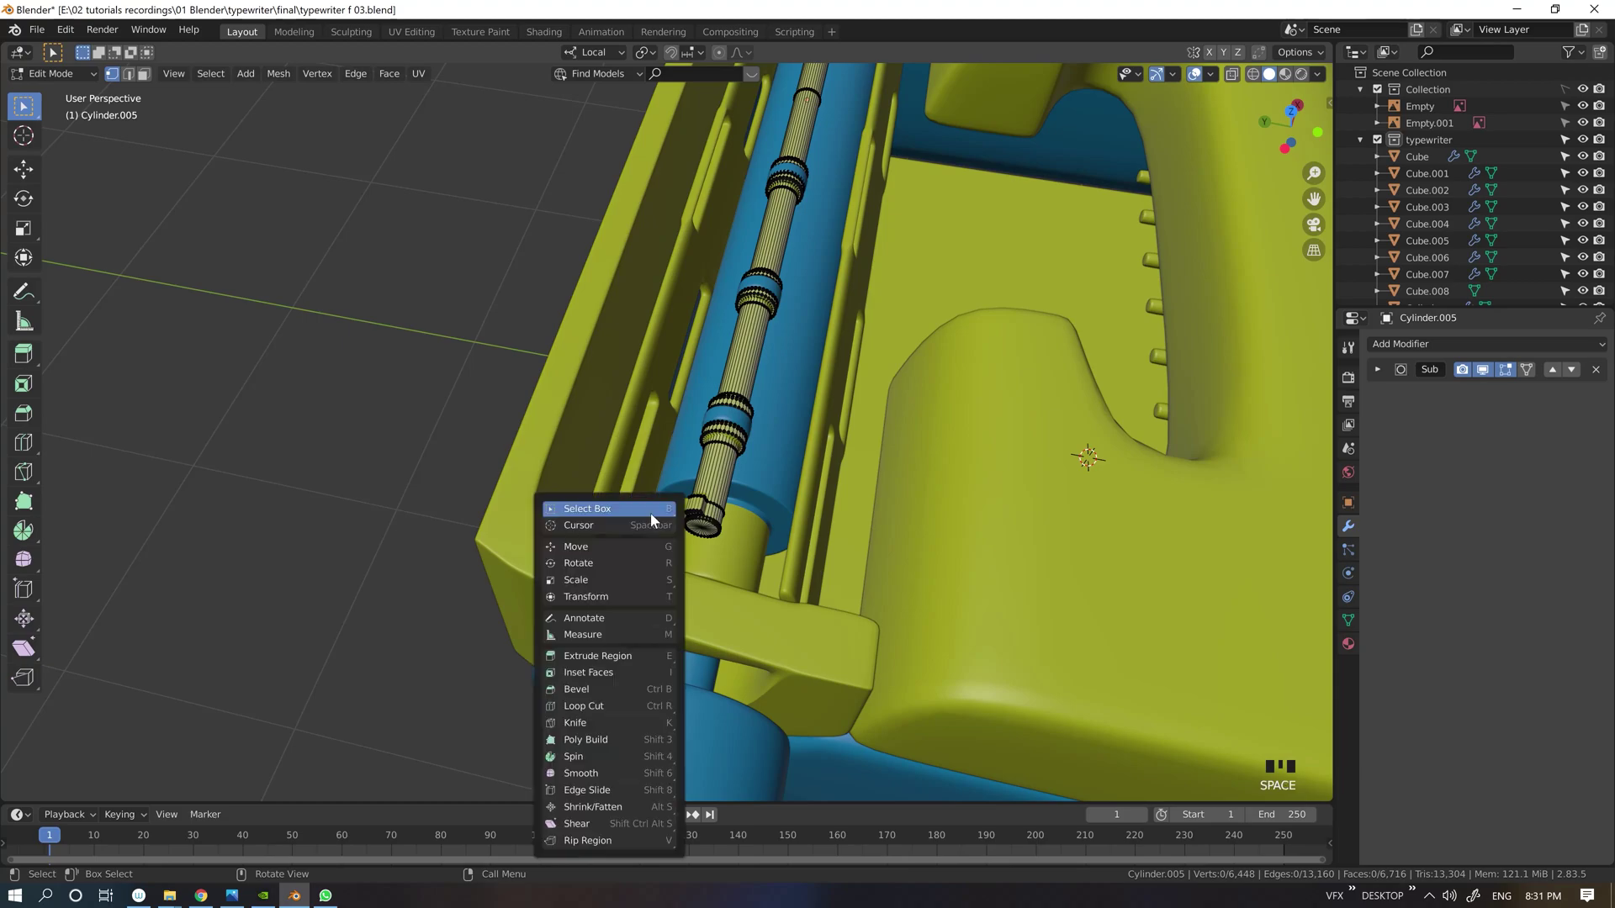
key("ctrl+r")
left_click_drag(645, 513, 612, 467)
Step: Extrude the top face at the arm's free end upward into a short tip and add a loop cut around it
key("3")
key("shift+space")
left_click(618, 293)
left_click(616, 505)
key("e")
right_click(643, 541)
key("shift+space")
key("ctrl+r")
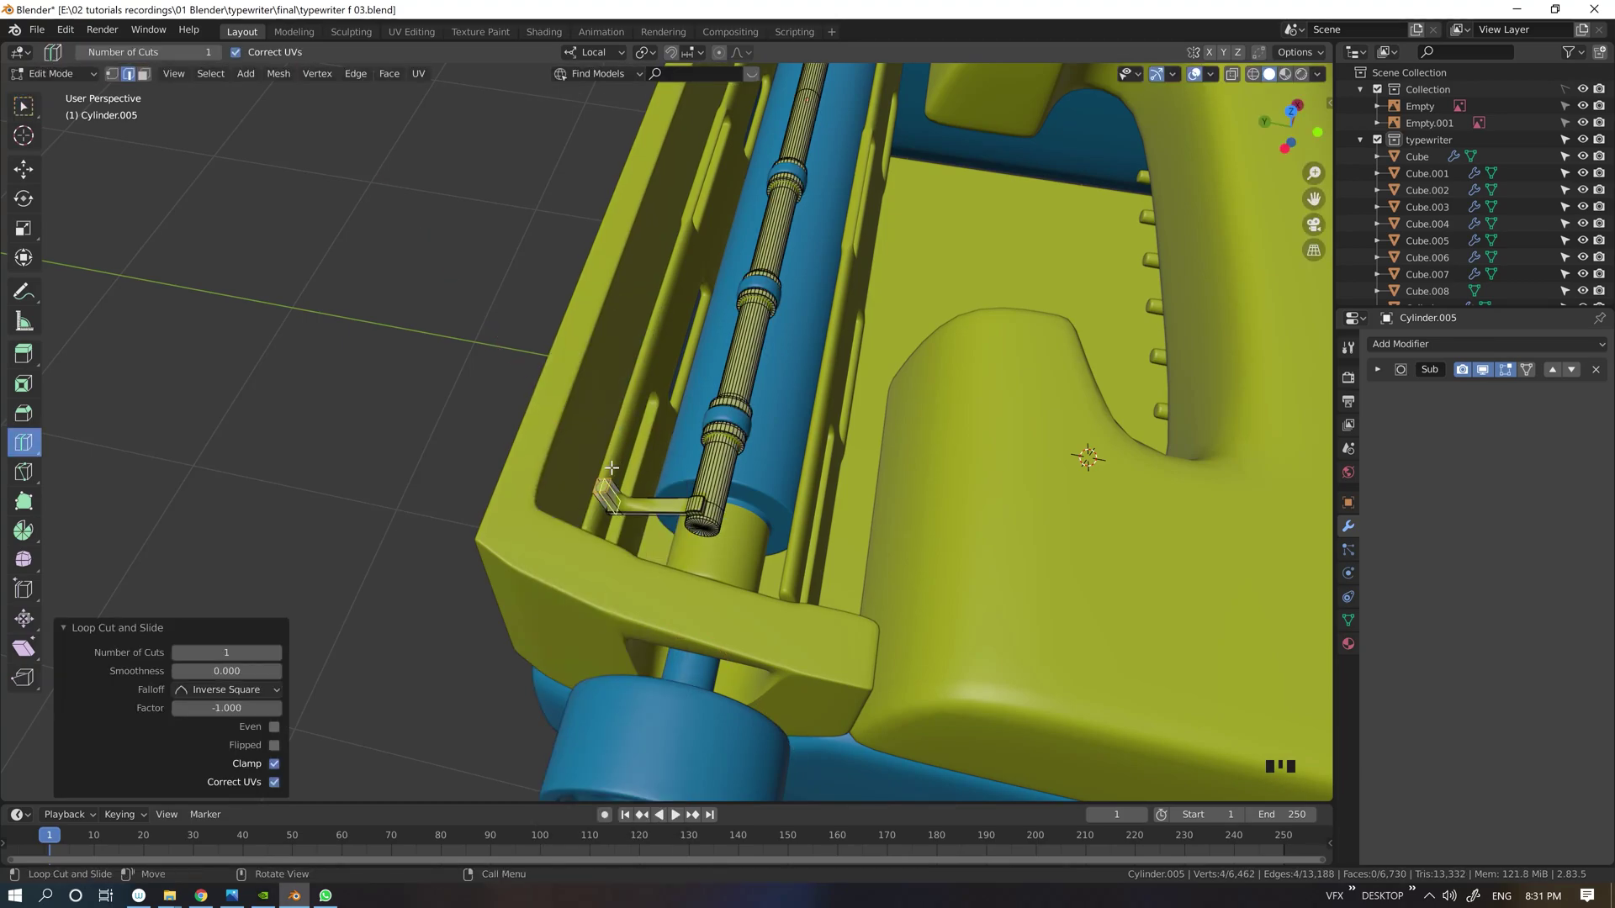
Step: Select the rod with its blue rings in Object Mode and move them down about 0.023 m along global Z
key("Tab")
scroll(632, 482, "down", 2)
middle_click_drag(641, 472, 962, 387)
scroll(700, 412, "down", 4)
left_click(866, 399)
scroll(962, 389, "up", 3)
left_click(735, 460)
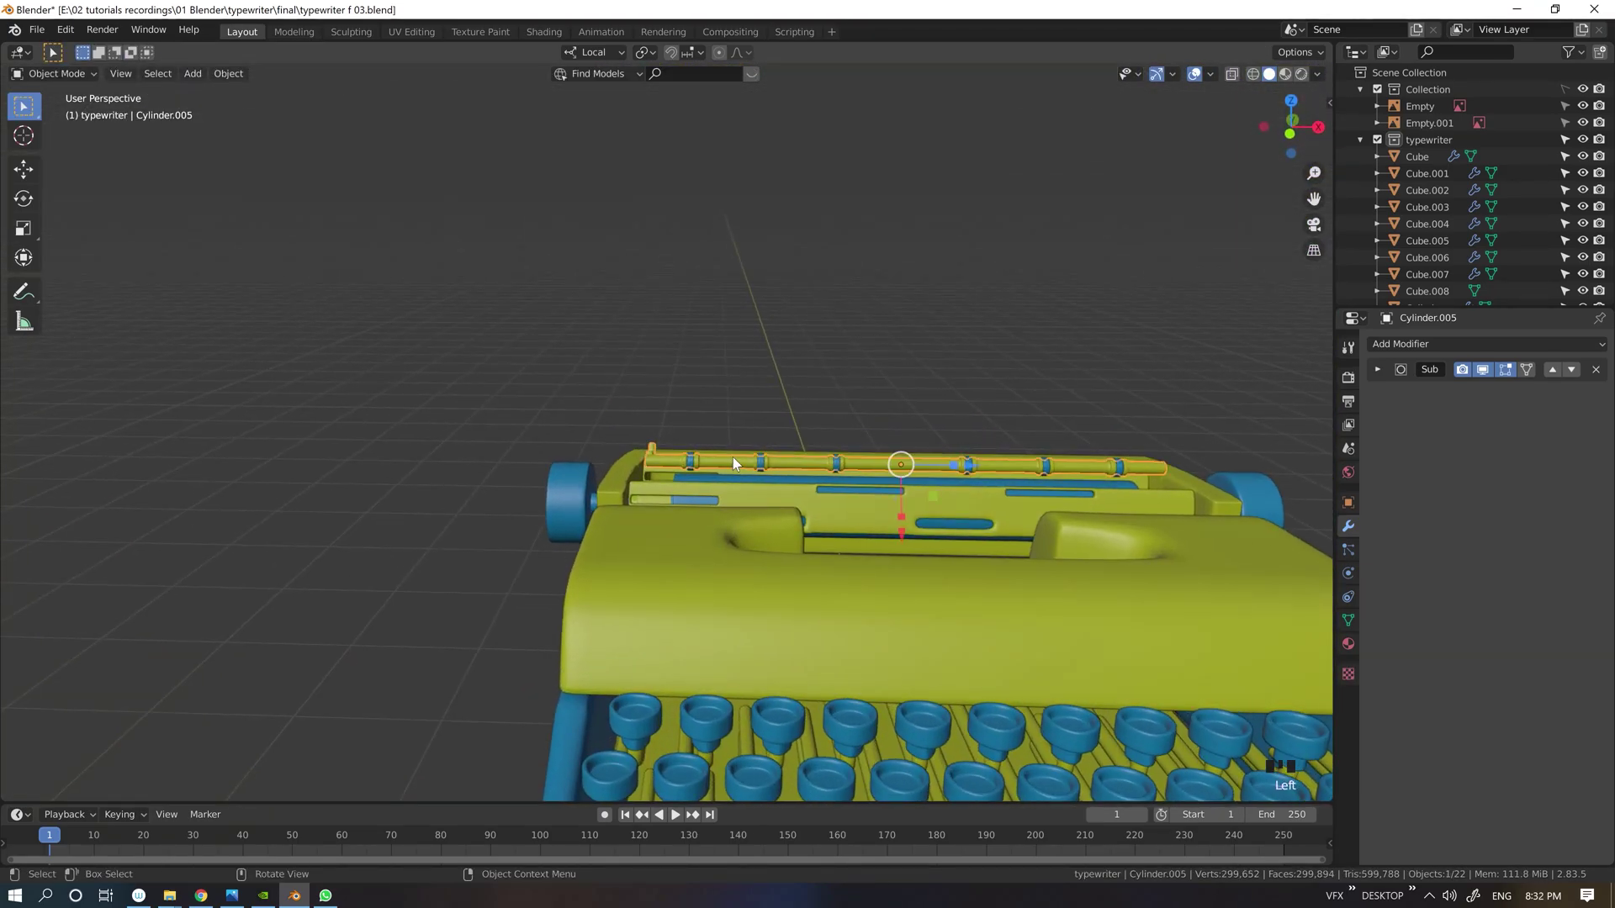
left_click(690, 462, "shift")
left_click(760, 463, "shift")
left_click(837, 464, "shift")
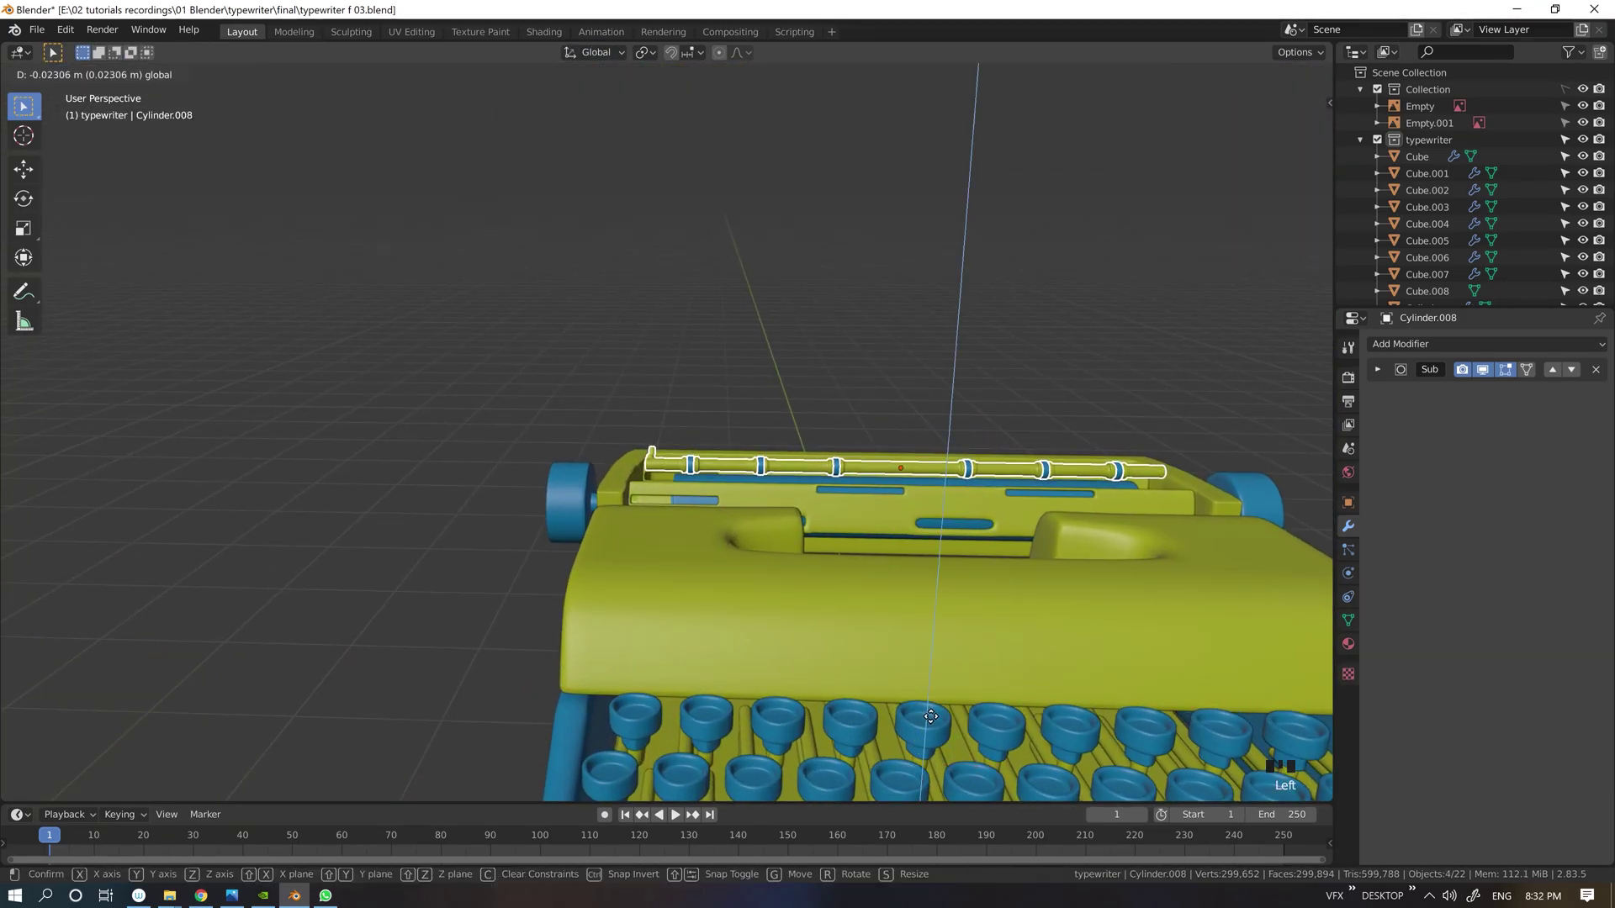
left_click(931, 717)
left_click(1030, 387)
Step: Move the roller's end knob outward along X in the top wireframe view to match the reference image
middle_click_drag(1030, 387, 1089, 407)
middle_click_drag(1089, 348, 1119, 391, "ctrl")
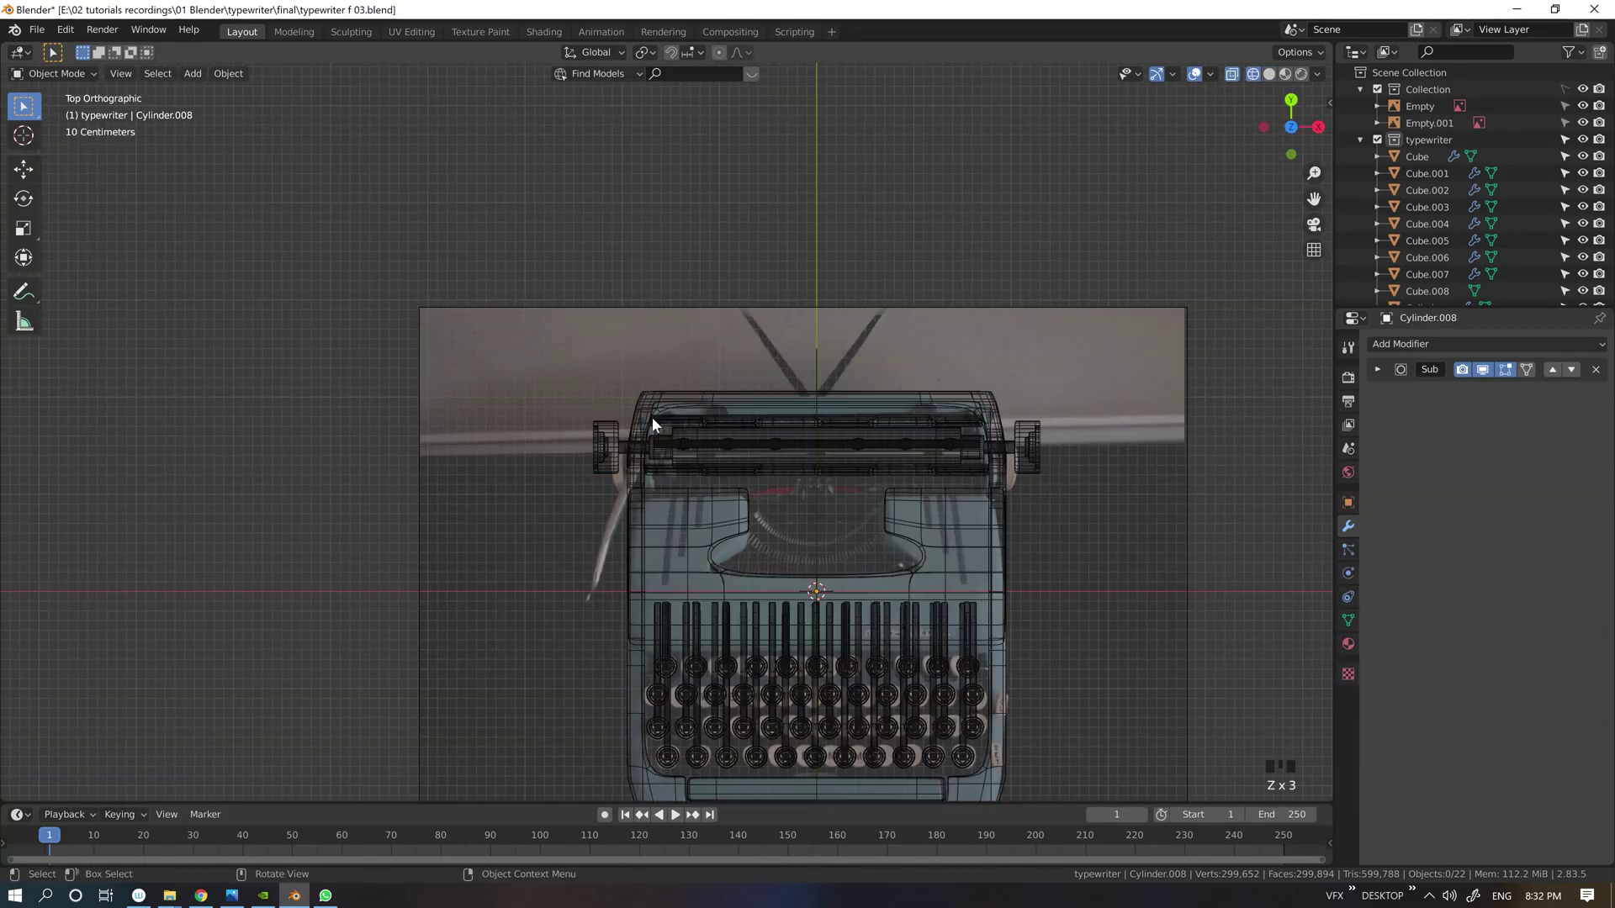
key("Tab")
left_click_drag(625, 391, 569, 487)
left_click_drag(673, 447, 617, 432)
Step: Add loop cuts to the shaft between the knob and the carriage frame
left_click(678, 415)
key("space")
key("space")
left_click(593, 648)
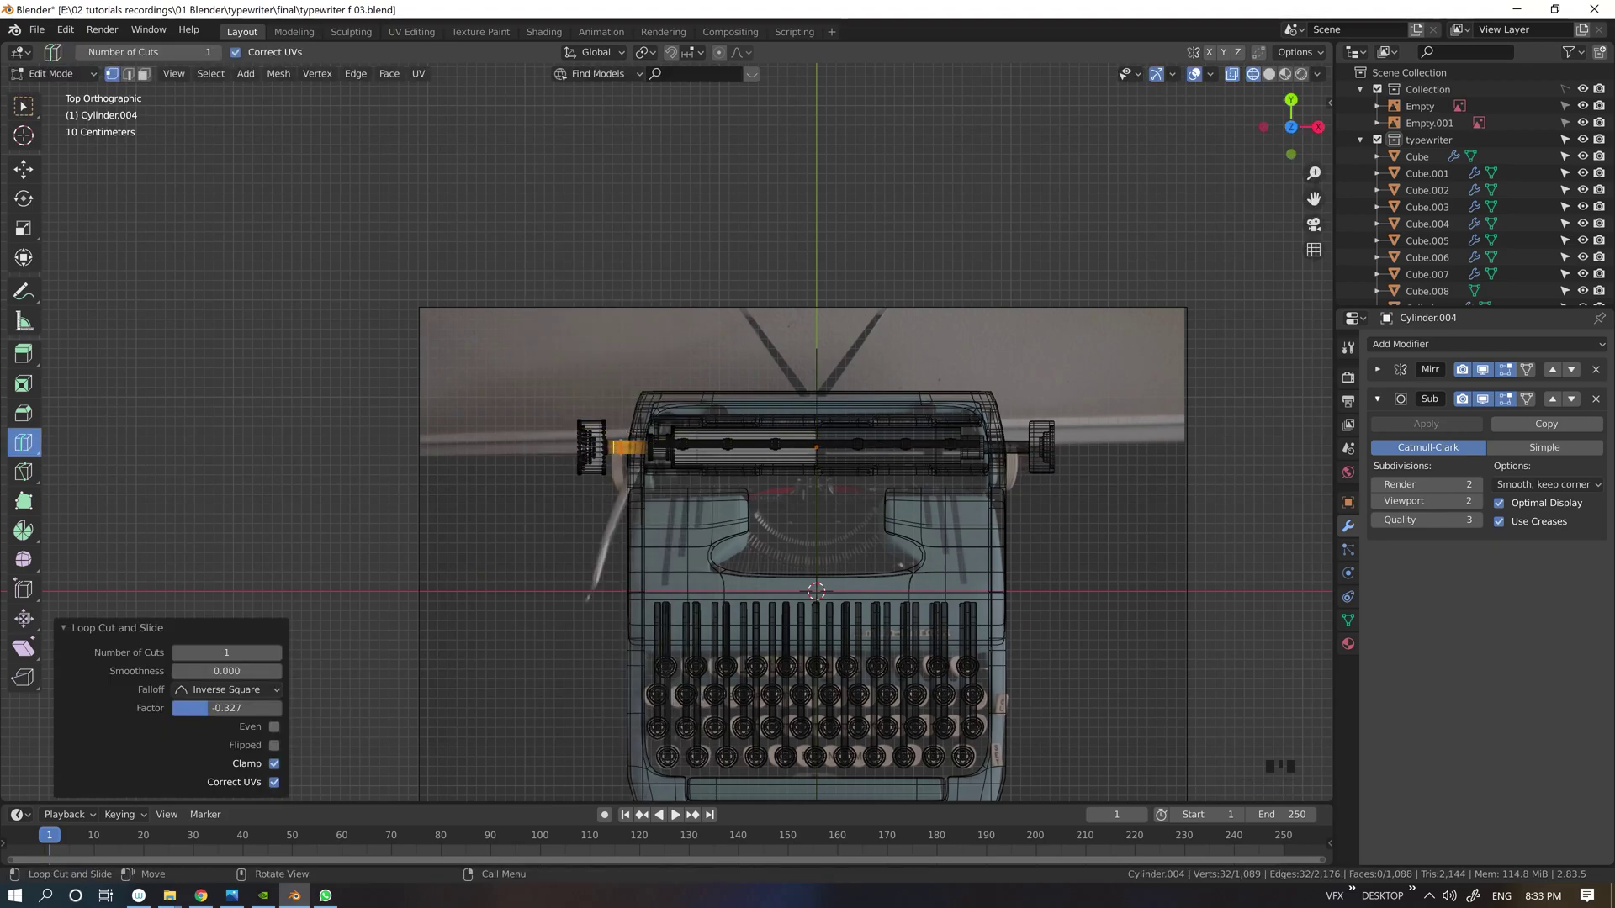
key("w")
Step: Extrude the upper faces of the shaft section between the new loops upward into a post
middle_click_drag(744, 585, 923, 314, "ctrl")
key("3")
key("z")
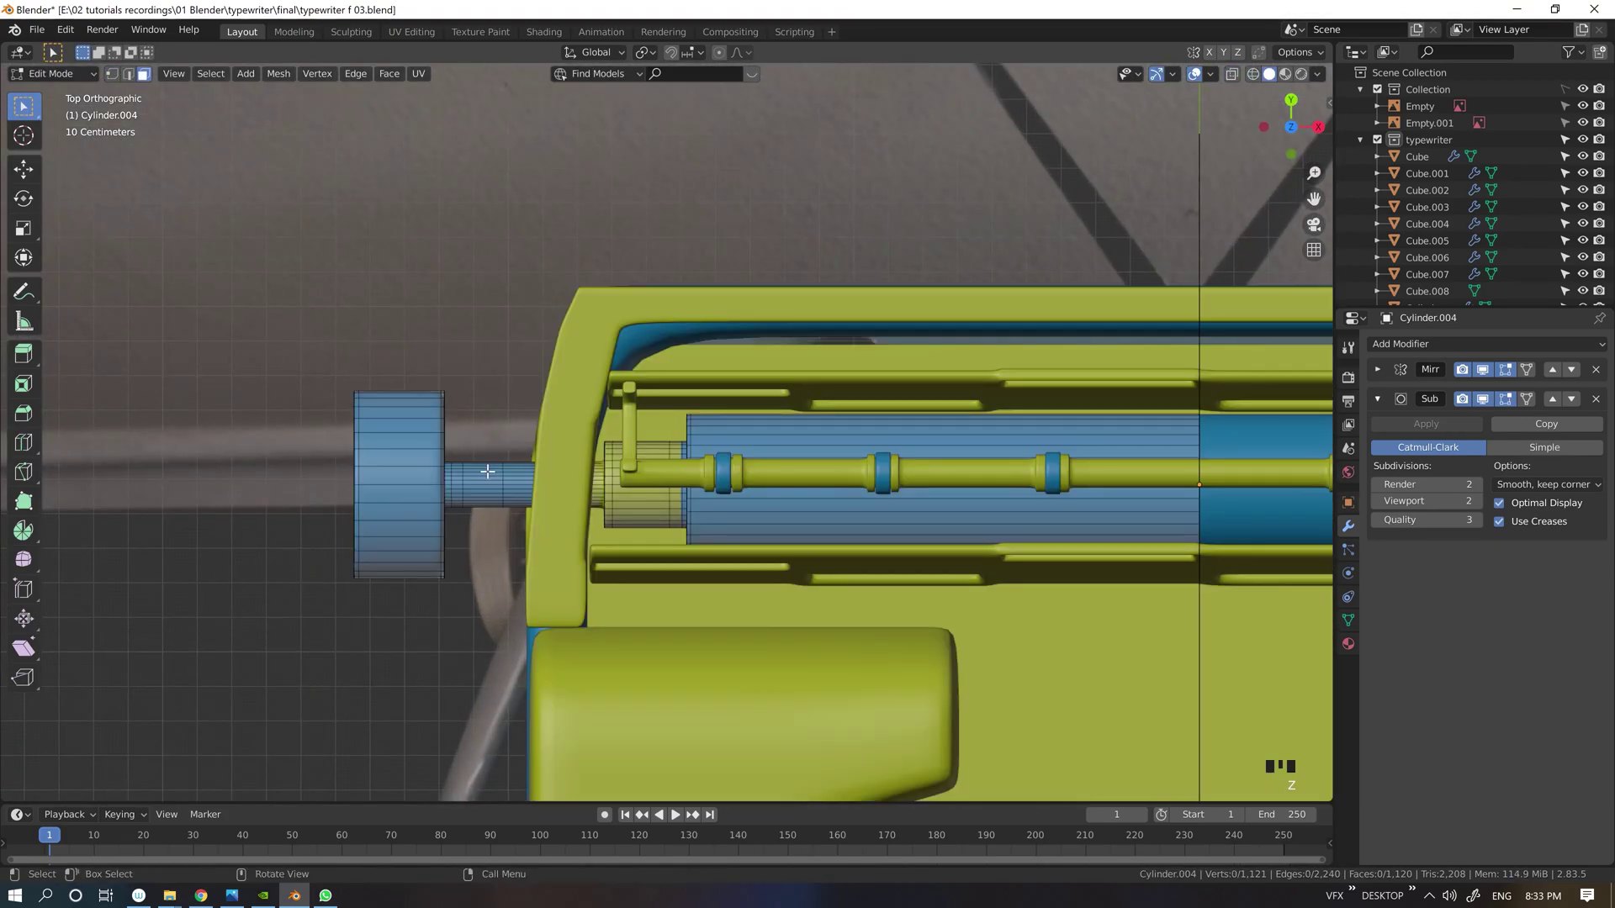
middle_click_drag(475, 461, 530, 572)
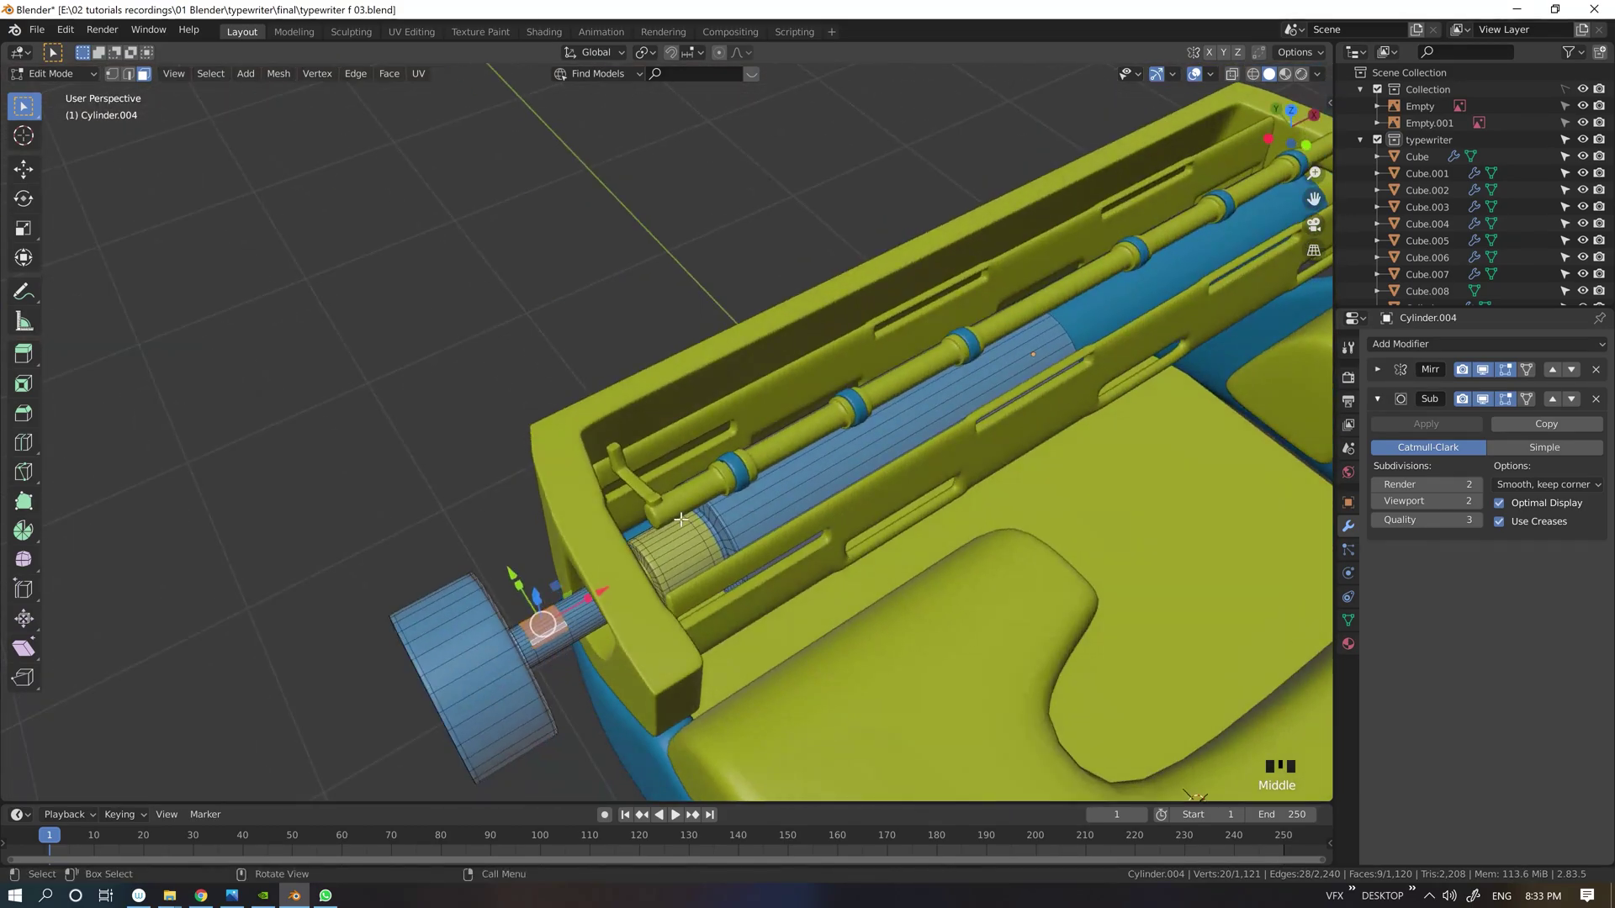
key("e")
middle_click_drag(520, 515, 661, 542)
Step: Add supporting loop cuts to the post extruded from the knob's shaft
key("shift+space")
left_click(658, 729)
left_click_drag(533, 593, 531, 551)
middle_click_drag(623, 555, 522, 584)
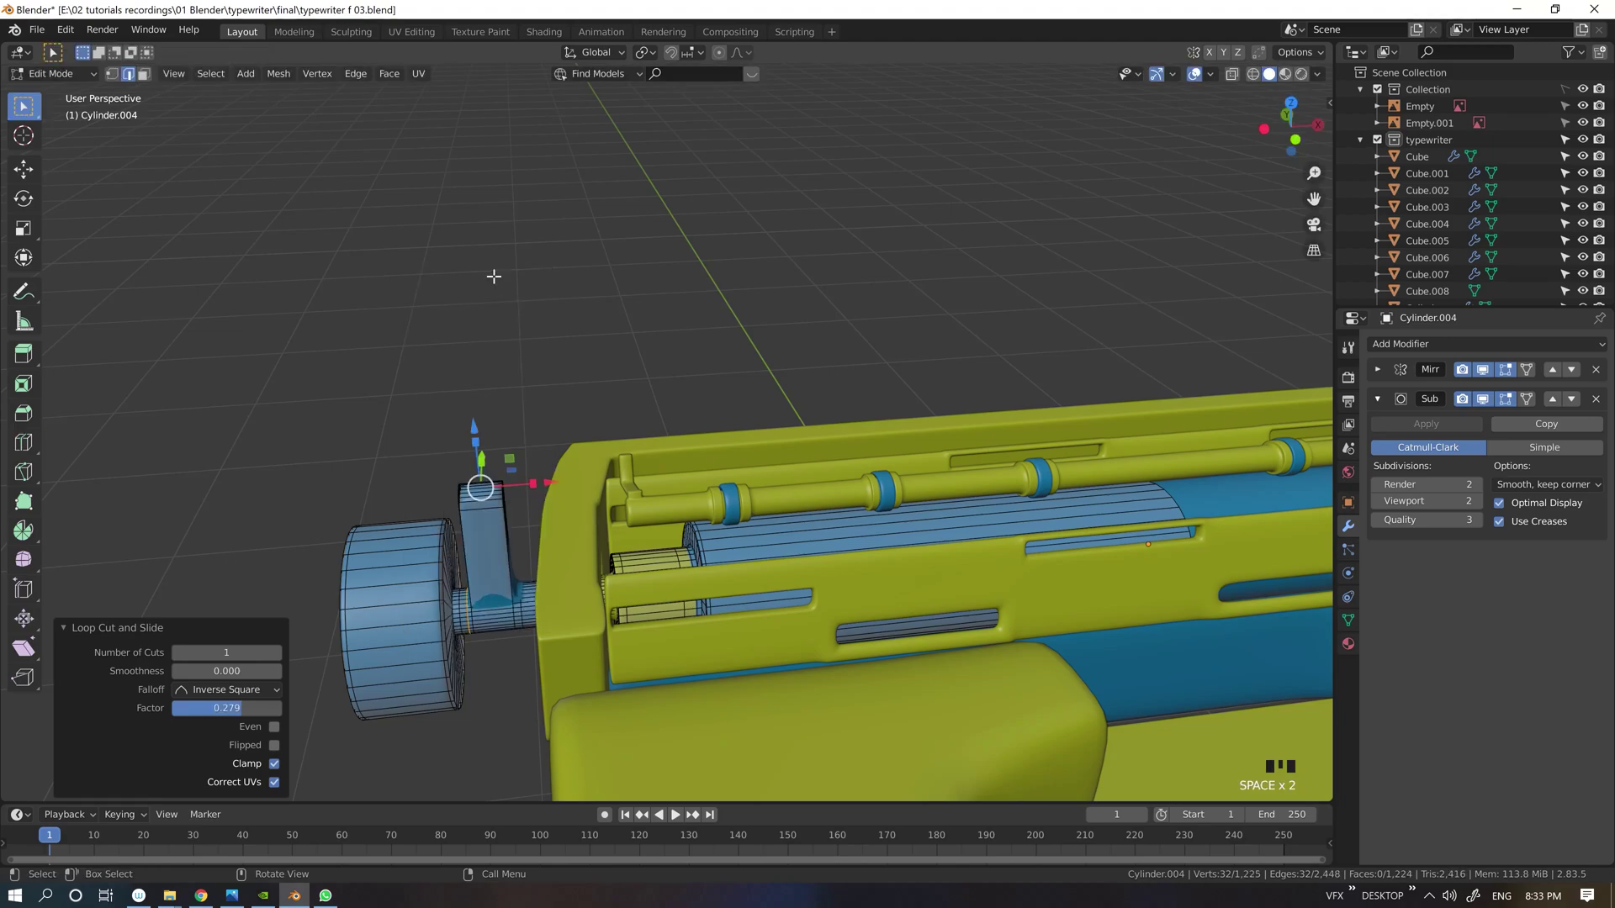
Step: Lower the post's top vertices along Z in the front wireframe view so the post becomes shorter
key("1")
key("z")
key("grave")
left_click_drag(426, 418, 528, 481)
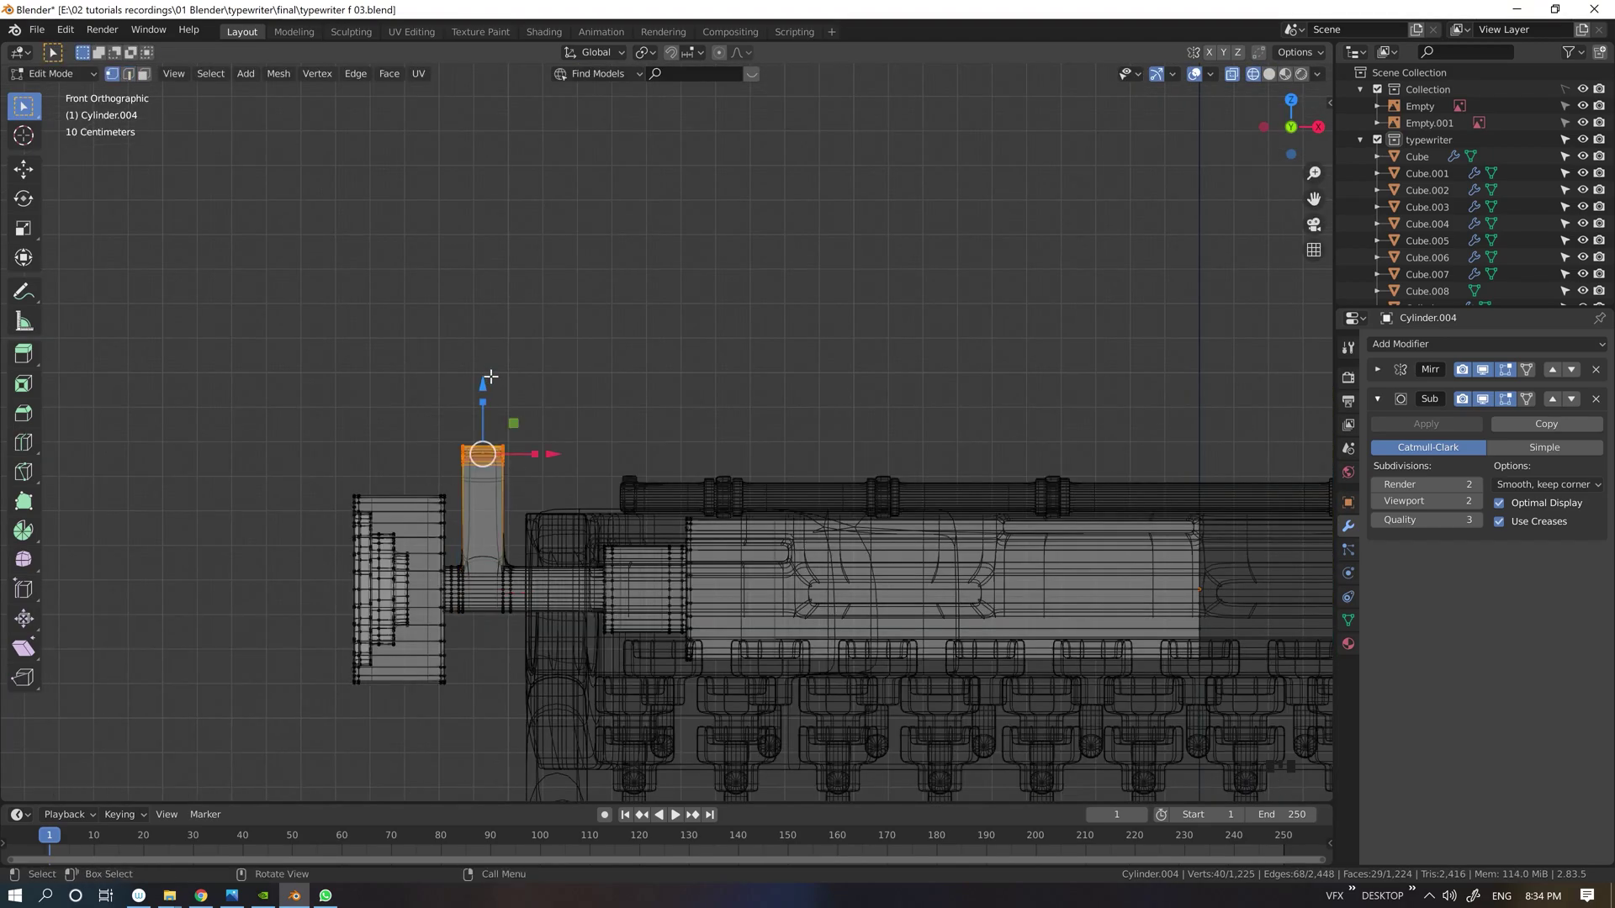
key("Return")
key("g")
key("z")
left_click(490, 460)
mouse_move(909, 664)
middle_mouse_down()
mouse_move(1051, 700)
mouse_move(901, 656)
middle_mouse_up()
Step: Add a loop cut across the shortened post on the knob's shaft
key("shift+space")
left_click(479, 728)
left_click_drag(501, 556, 501, 549)
mouse_move(588, 555)
middle_mouse_down()
mouse_move(734, 581)
mouse_move(576, 475)
mouse_move(538, 564)
middle_mouse_up()
Step: Extrude the post's front face forward in the left view to form a long lever
key("3")
left_click(652, 442)
left_click(494, 577)
middle_click_drag(858, 631, 1047, 659)
key("e")
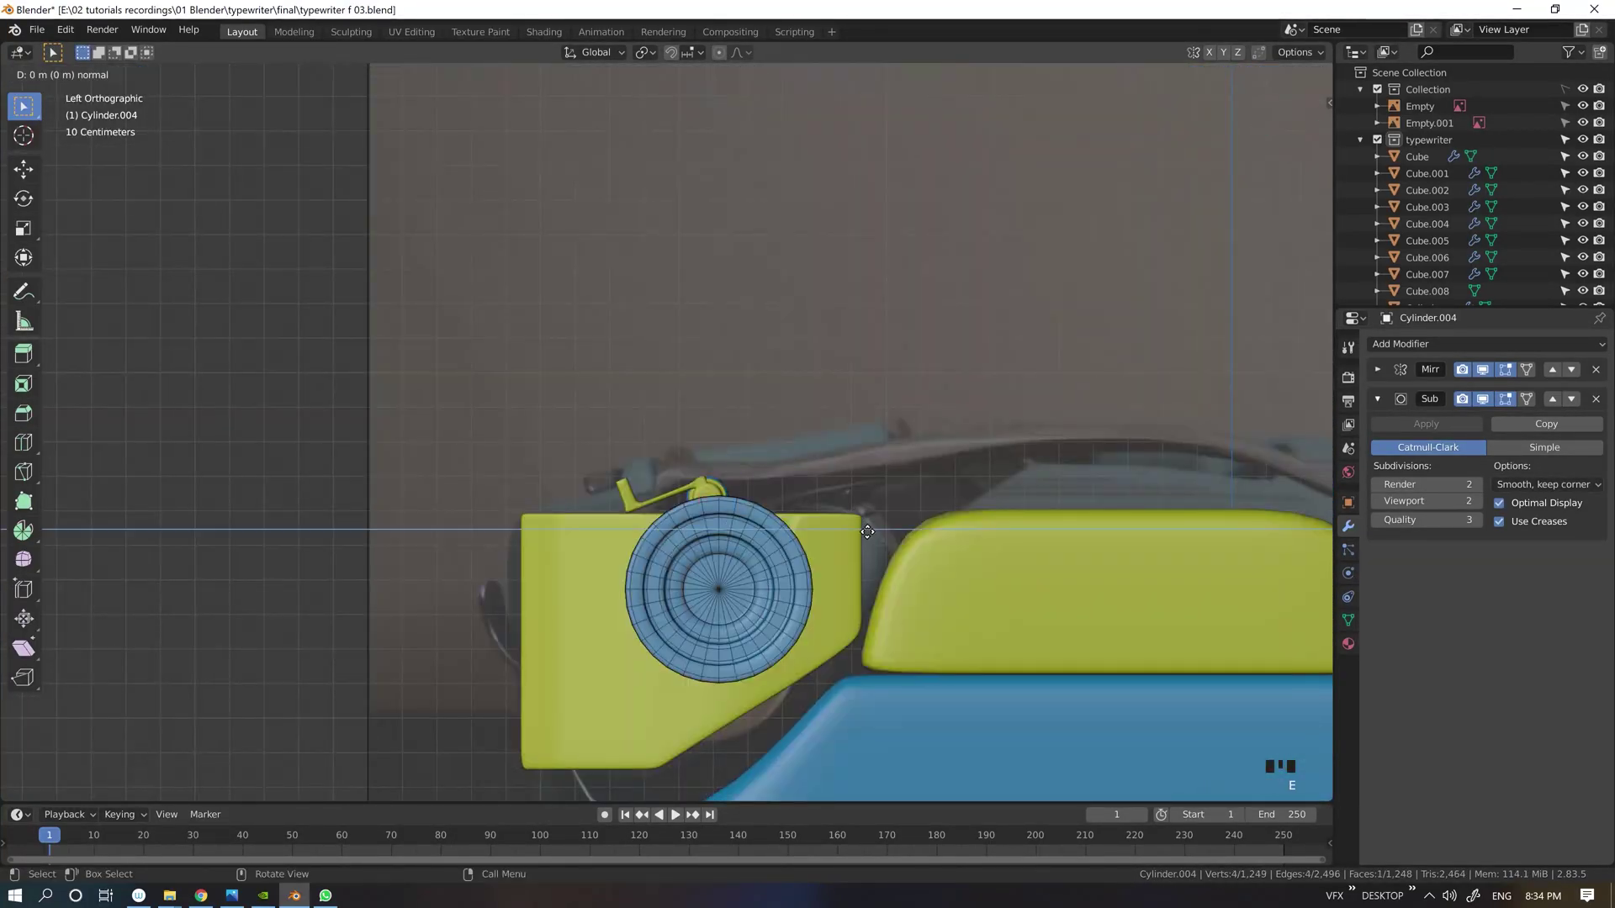
right_click(692, 530)
left_click_drag(691, 530, 1026, 580)
Step: Add supporting loop cuts along the lever, including close to its free end
key("shift+space")
left_click(1043, 727)
left_click_drag(929, 513, 1211, 505)
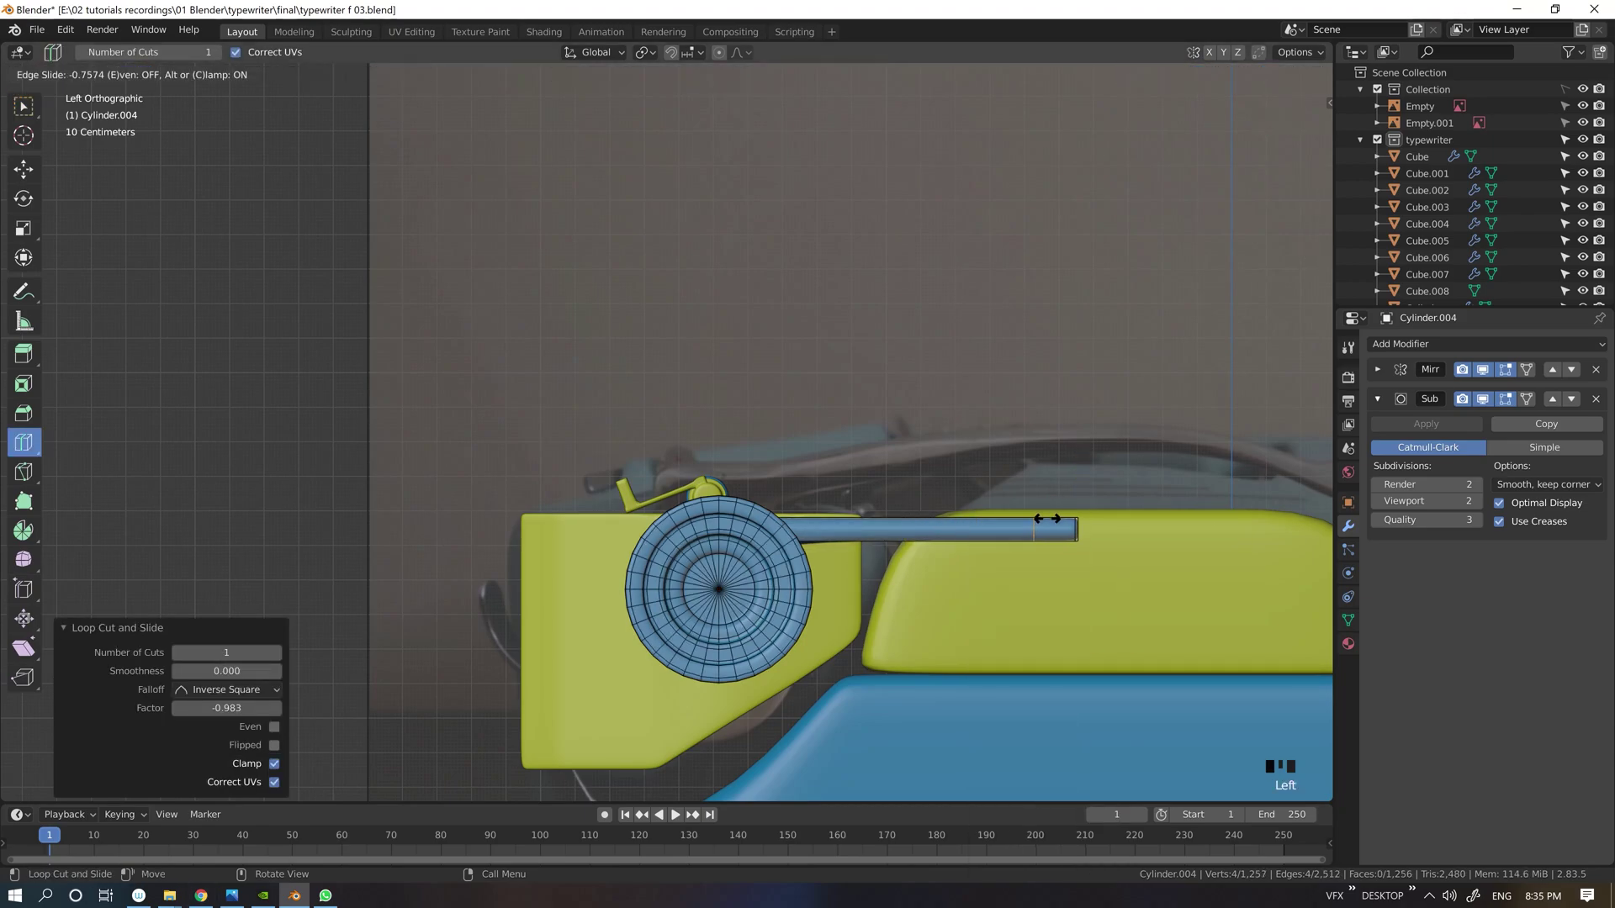
left_click_drag(1081, 510, 1080, 509)
key("Tab")
middle_click_drag(1119, 448, 1058, 460)
key("Tab")
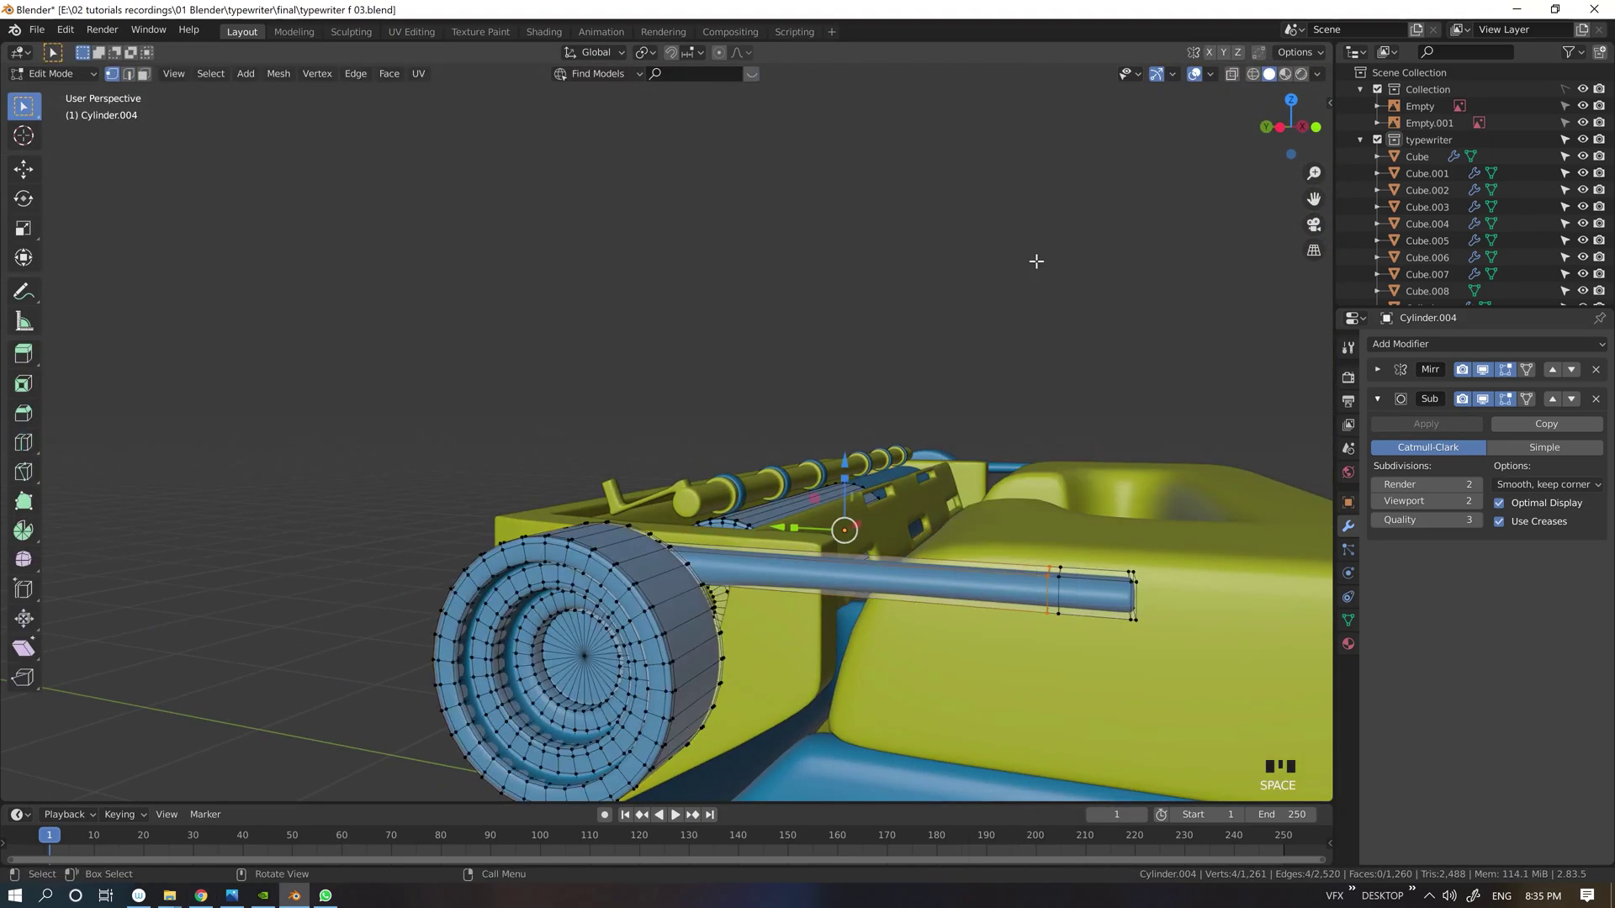
middle_click_drag(1036, 261, 1040, 248)
key("shift+space")
left_click(1070, 723)
left_click(1091, 560)
Step: Raise the upper vertices at the lever's free end in the left wireframe view to form a bulged grip
key("shift+space")
left_click(1051, 352)
key("z")
mouse_move(1118, 414)
middle_mouse_down("alt")
mouse_move(1105, 460)
mouse_move(897, 584)
middle_mouse_up("alt")
left_click(970, 460)
scroll(925, 627, "up", 3)
middle_click_drag(955, 671, 845, 484, "shift")
left_click_drag(787, 488, 788, 488)
left_click_drag(800, 549, 831, 638)
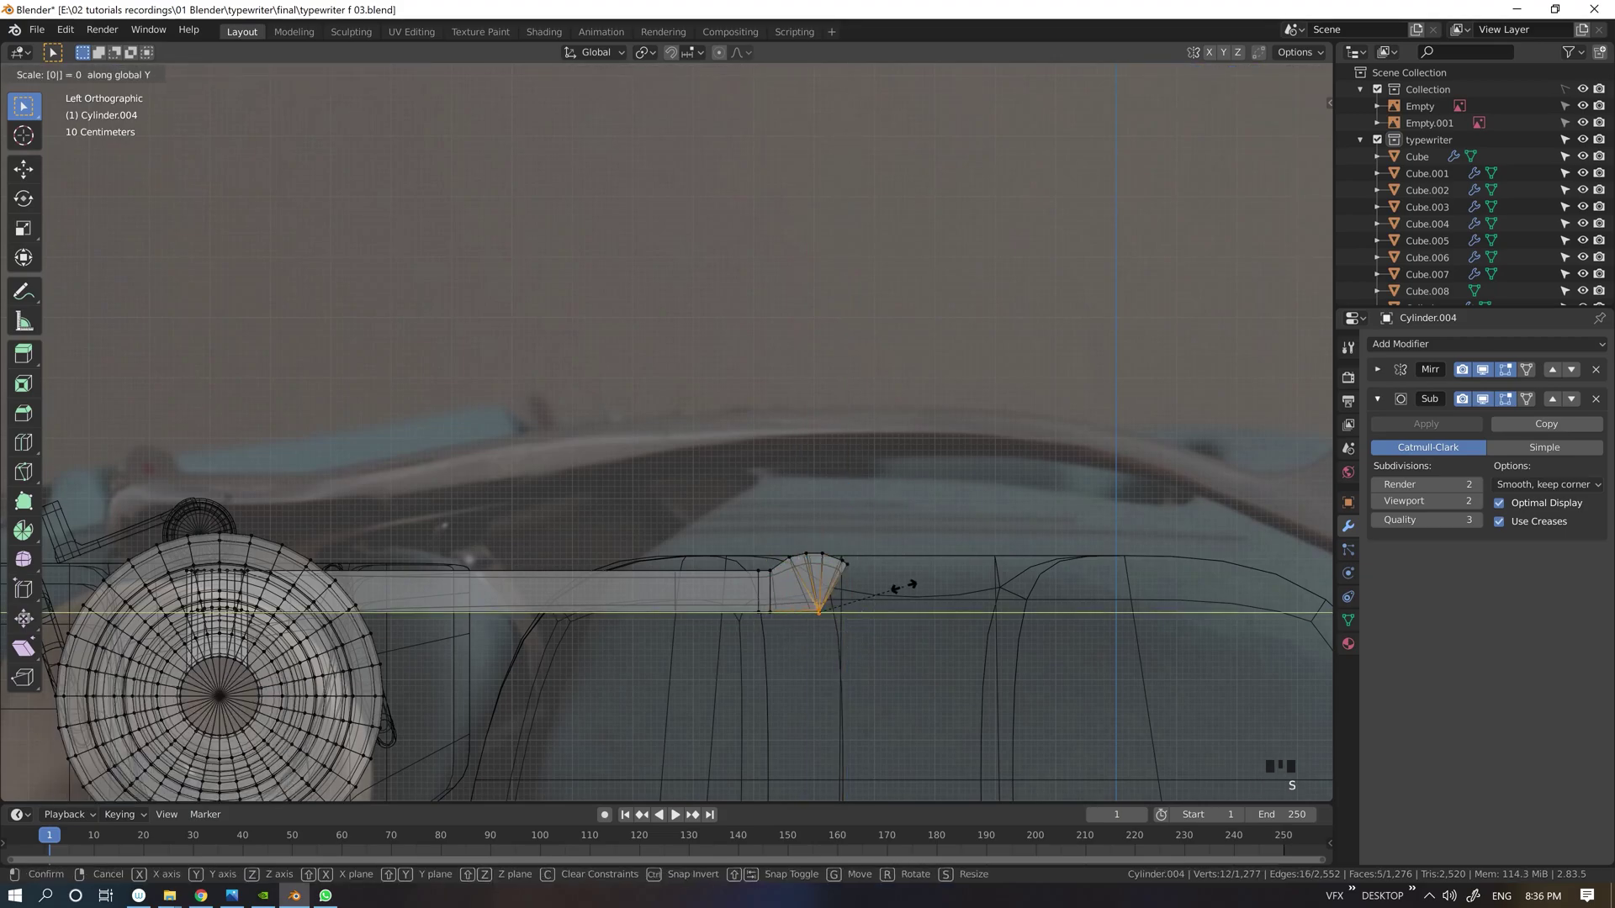
Step: Flatten the grip's lower vertices by scaling them to 0 along Z, then return to solid shading in Object Mode
key("s")
key("z")
key("0")
key("Return")
left_click(893, 505)
key("Tab")
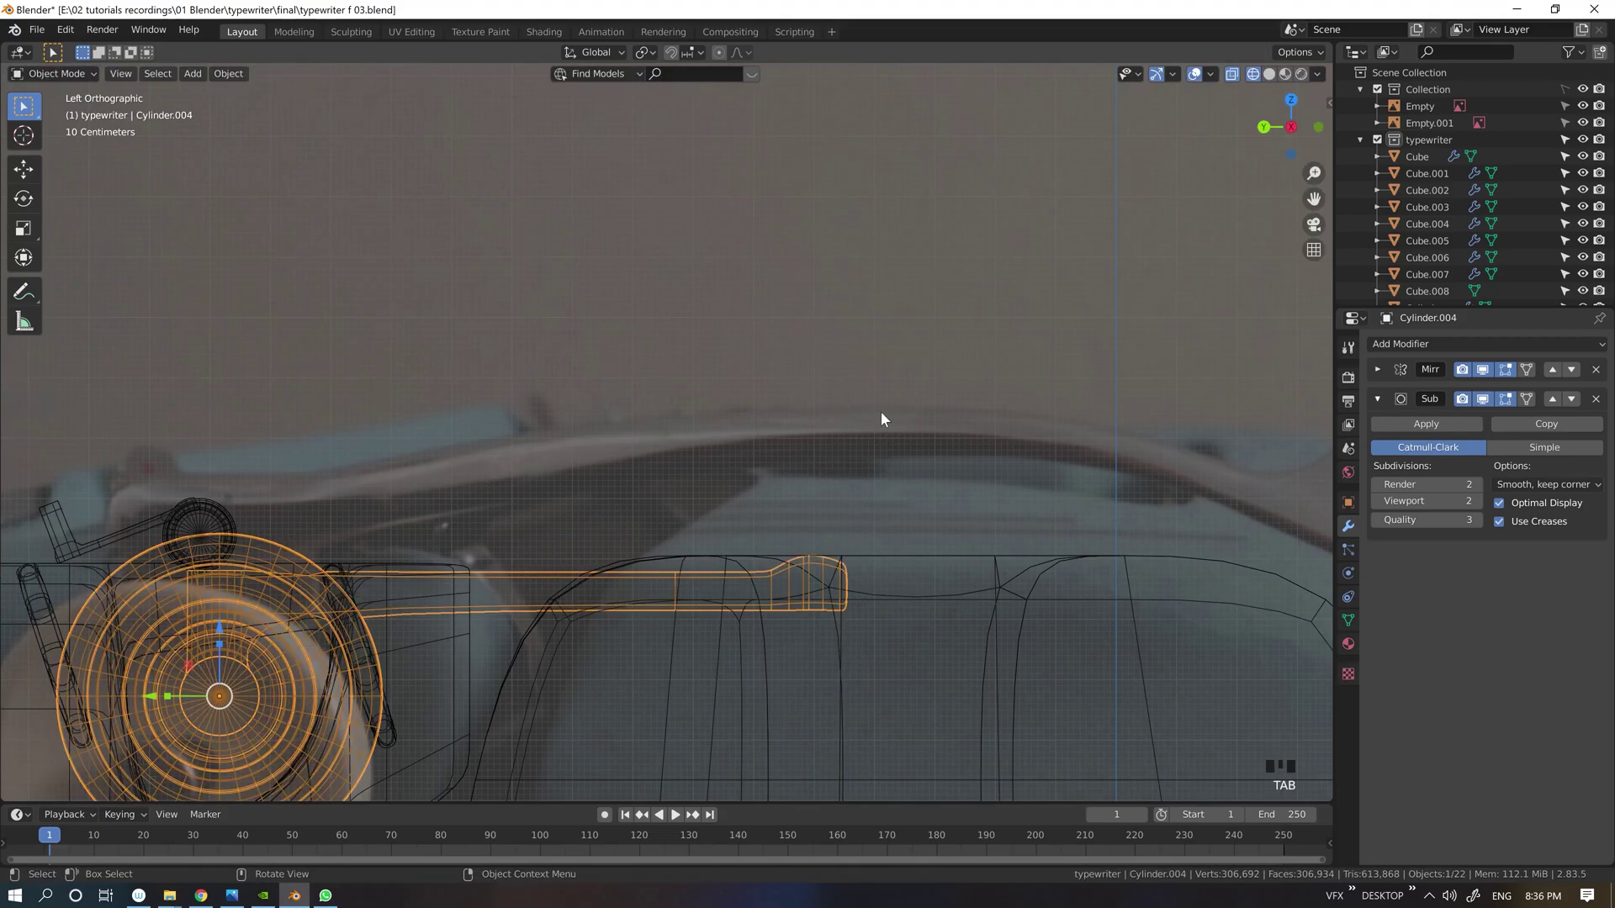
middle_click_drag(880, 412, 830, 520)
scroll(830, 520, "down", 3)
key("z")
left_click(986, 433)
mouse_move(981, 427)
middle_mouse_down()
mouse_move(974, 403)
mouse_move(1145, 317)
middle_mouse_up()
Step: Try to rotate the roller together with its knobs and levers using the rotate gizmo
left_click(443, 534)
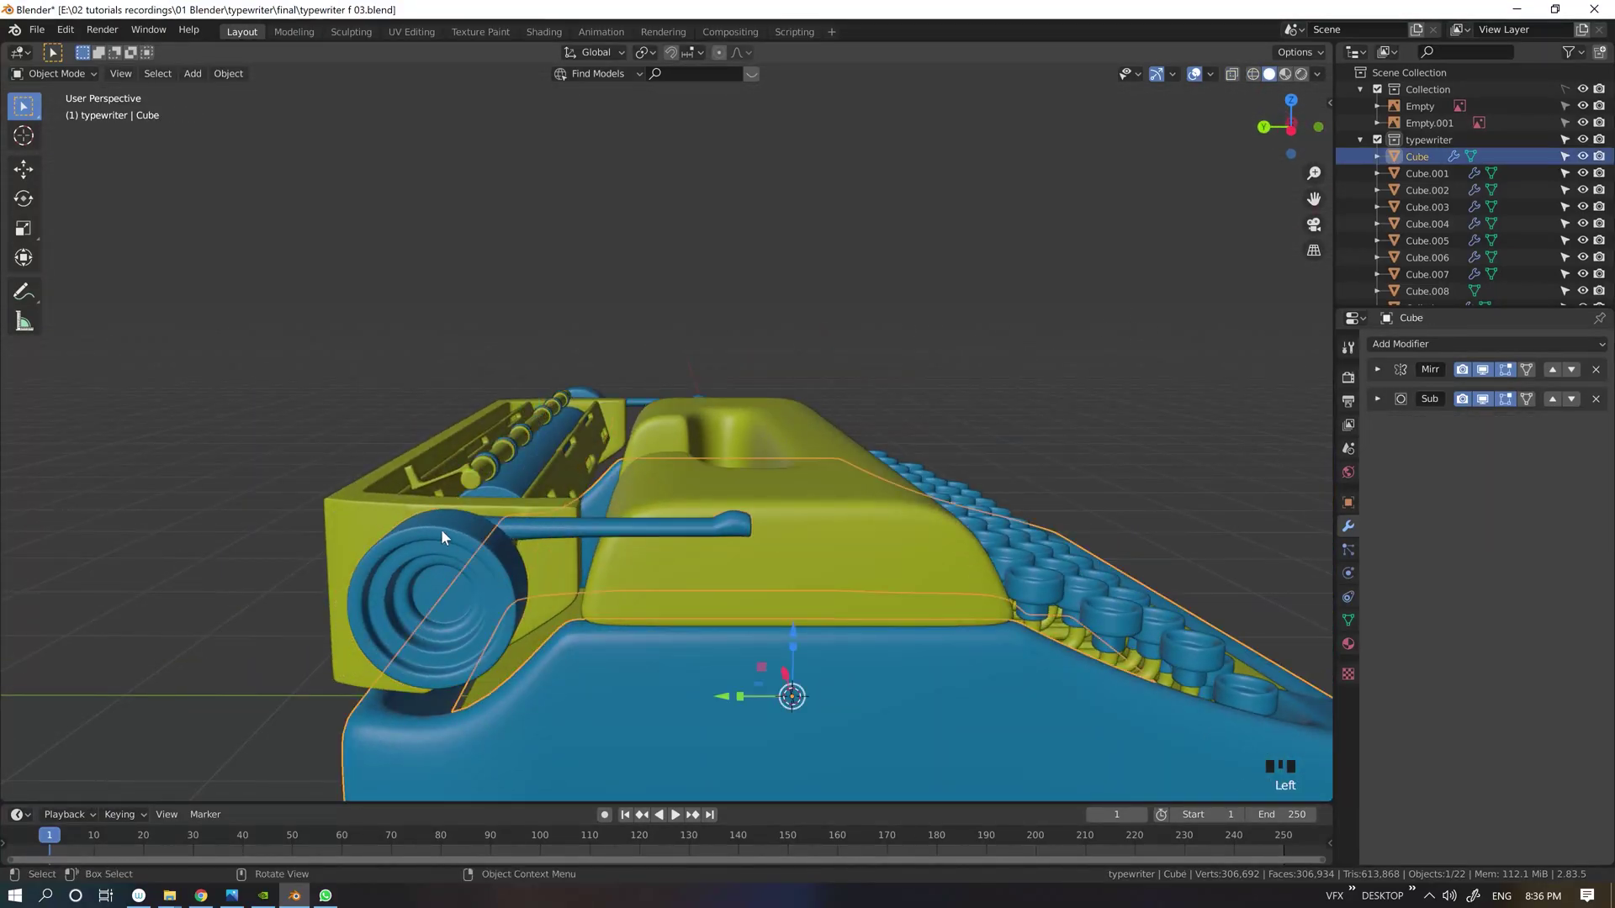
left_click(443, 533)
left_click(1172, 75)
left_click(1099, 249)
left_click_drag(579, 422, 554, 413)
middle_click_drag(557, 412, 1093, 261)
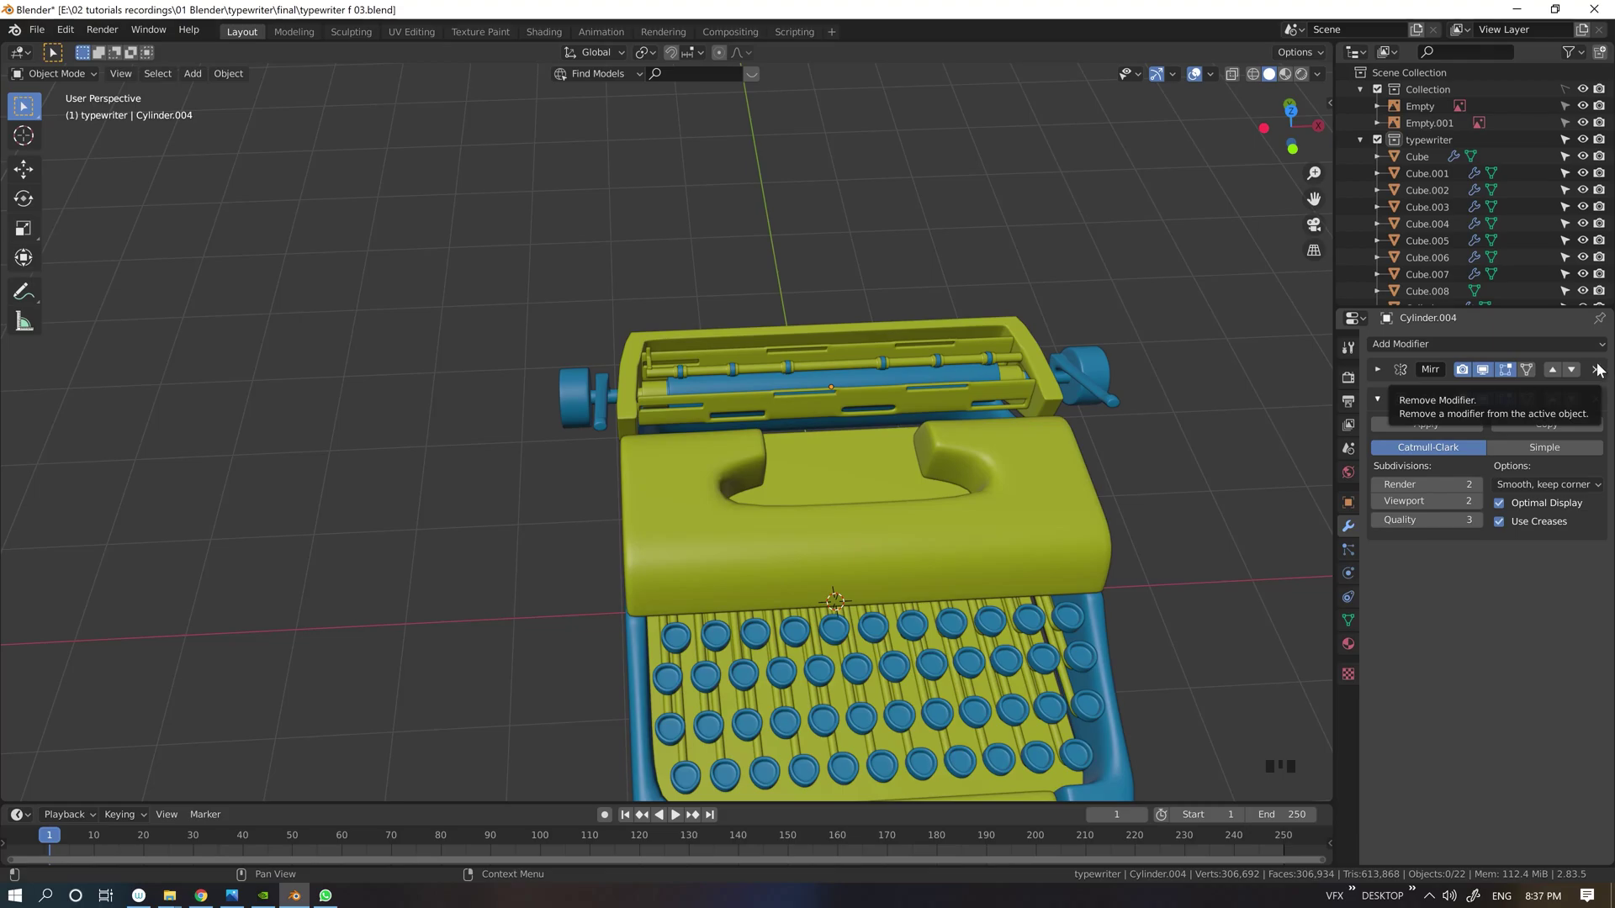
Step: Undo the latest changes to the roller, including its rotation
middle_click_drag(1232, 621, 1186, 466)
key("ctrl+z")
key("ctrl+z")
key("ctrl+z")
key("ctrl+z")
key("ctrl+z")
key("ctrl+z")
key("ctrl+z")
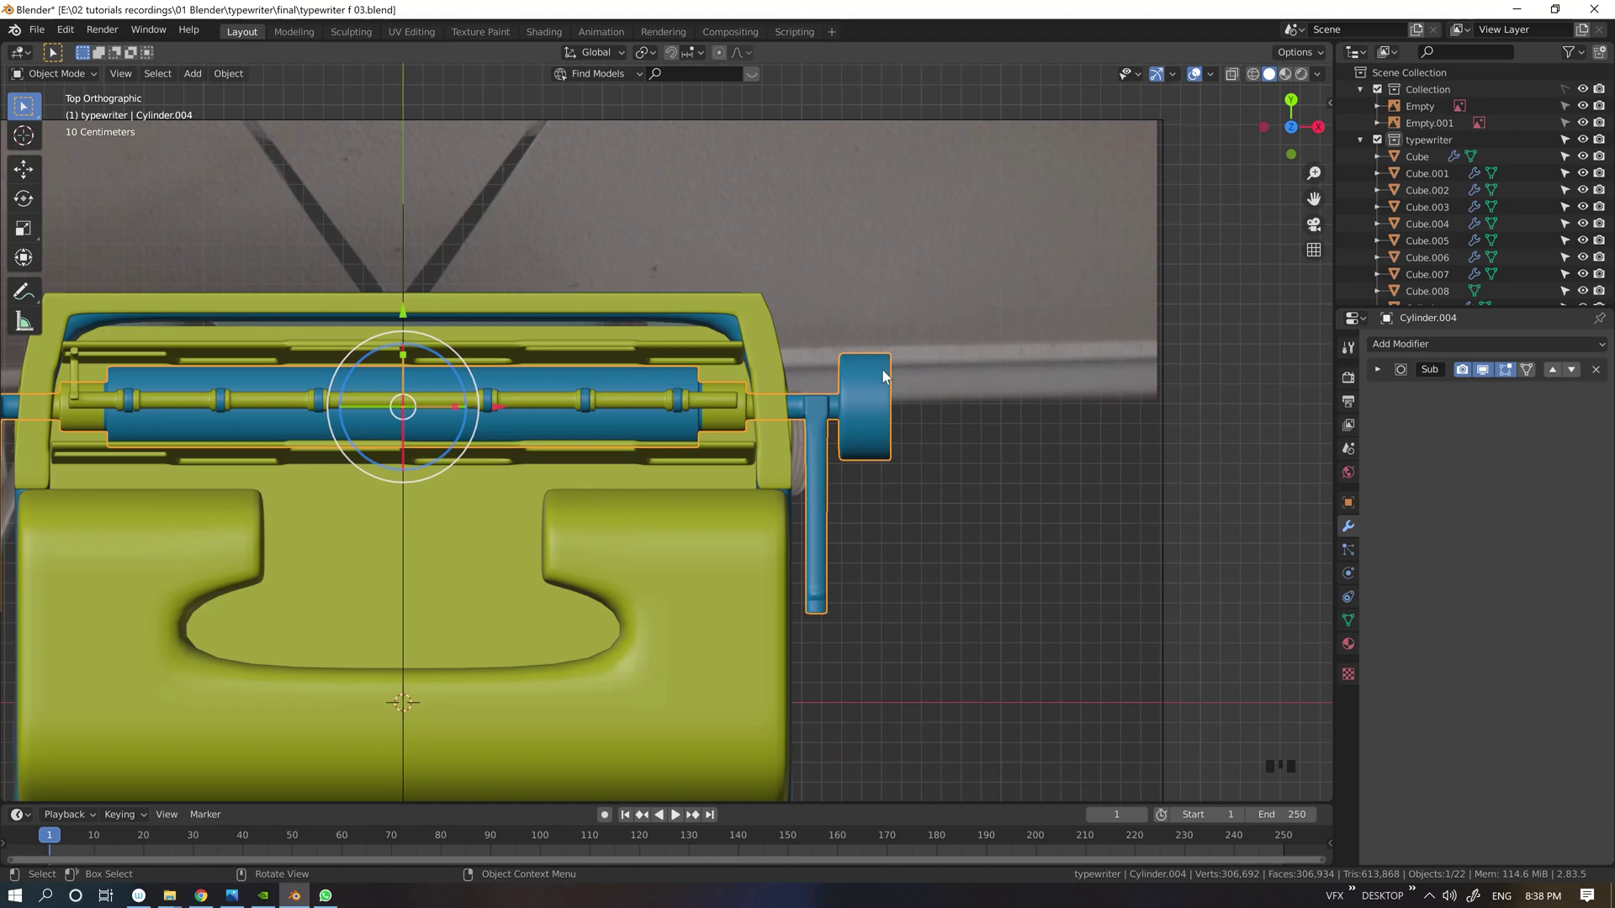
Step: Delete the lever and its adjoining shaft section between the roller and the right-hand knob in top wireframe view
key("alt+z")
left_click(841, 386)
key("Tab")
scroll(843, 390, "up", 5)
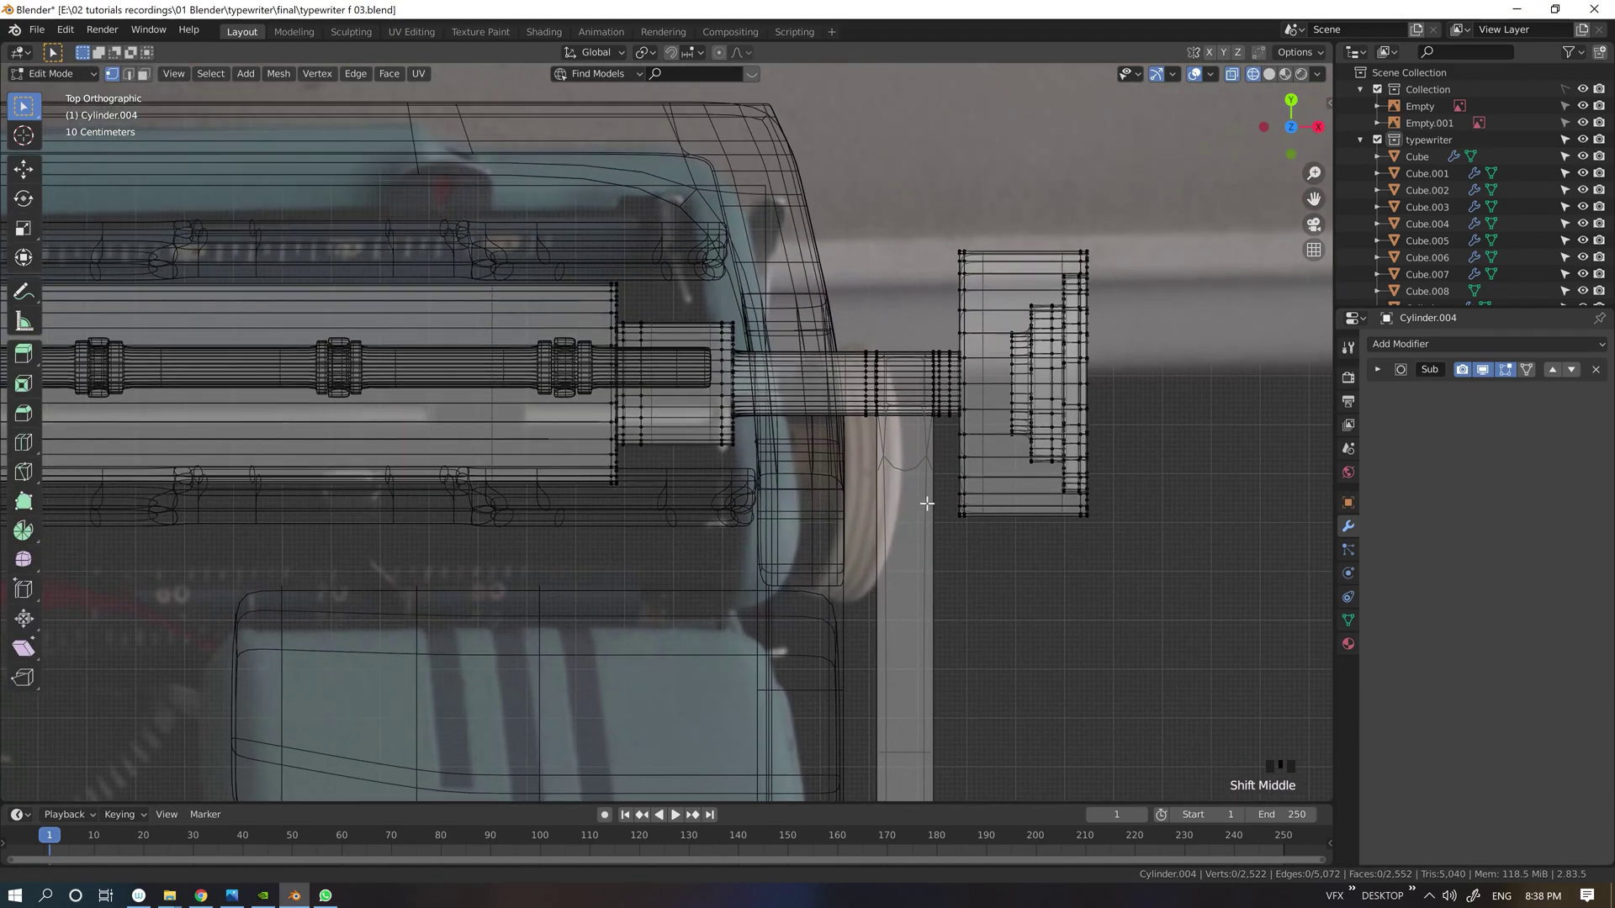
middle_click_drag(876, 345, 810, 337, "shift")
key("Delete")
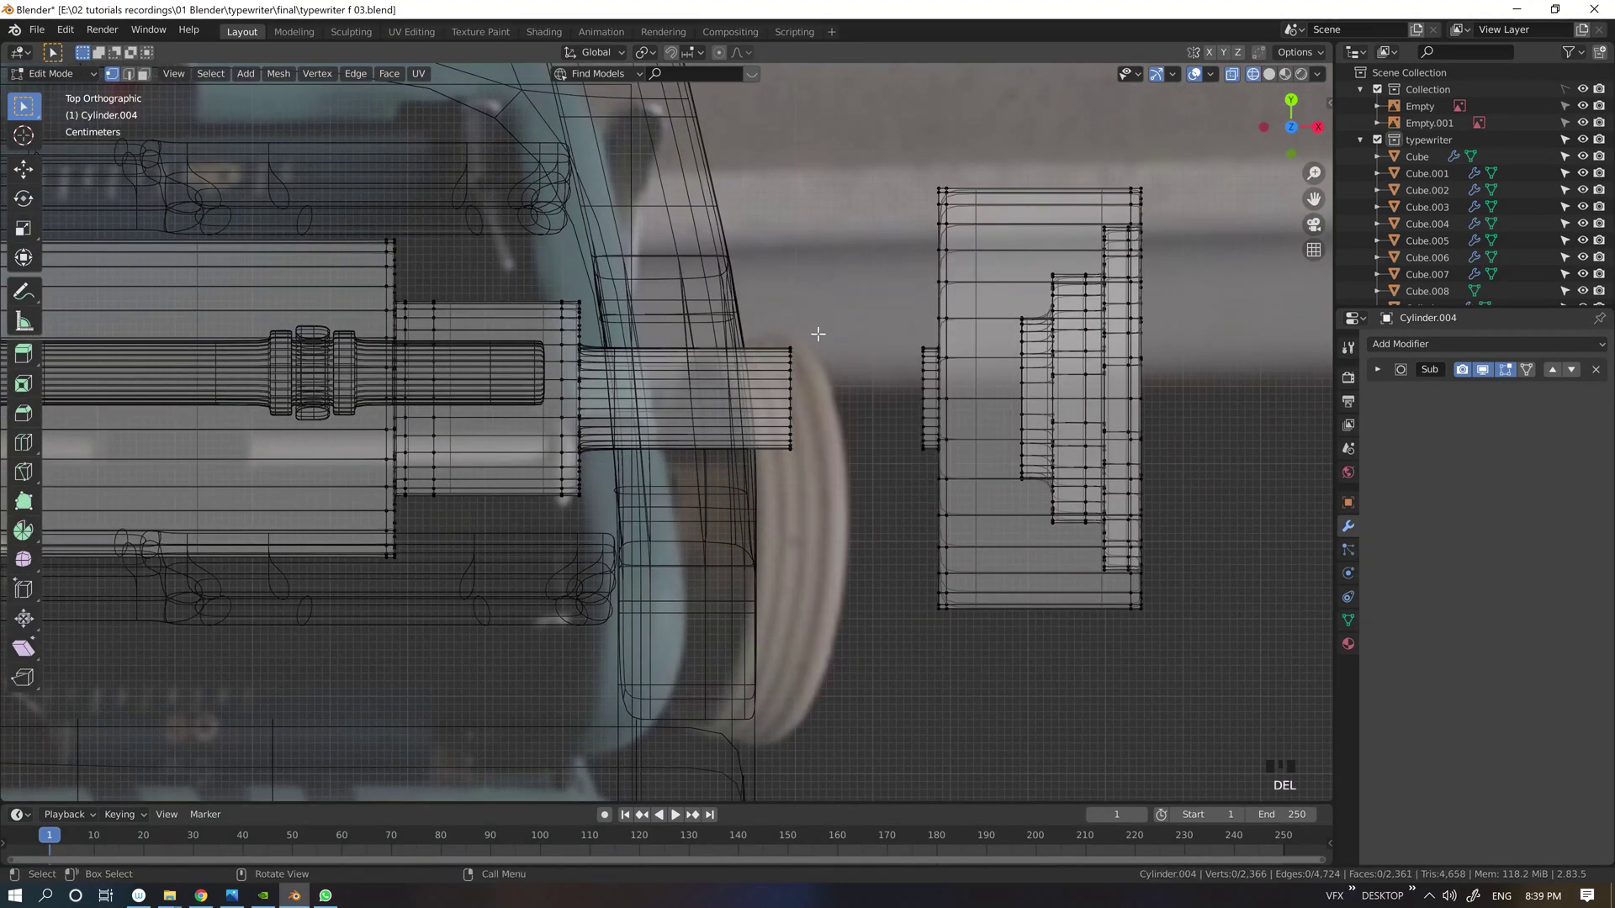
Step: Bridge the two open edge loops of the right-hand knob shaft to close the gap
right_click(894, 380)
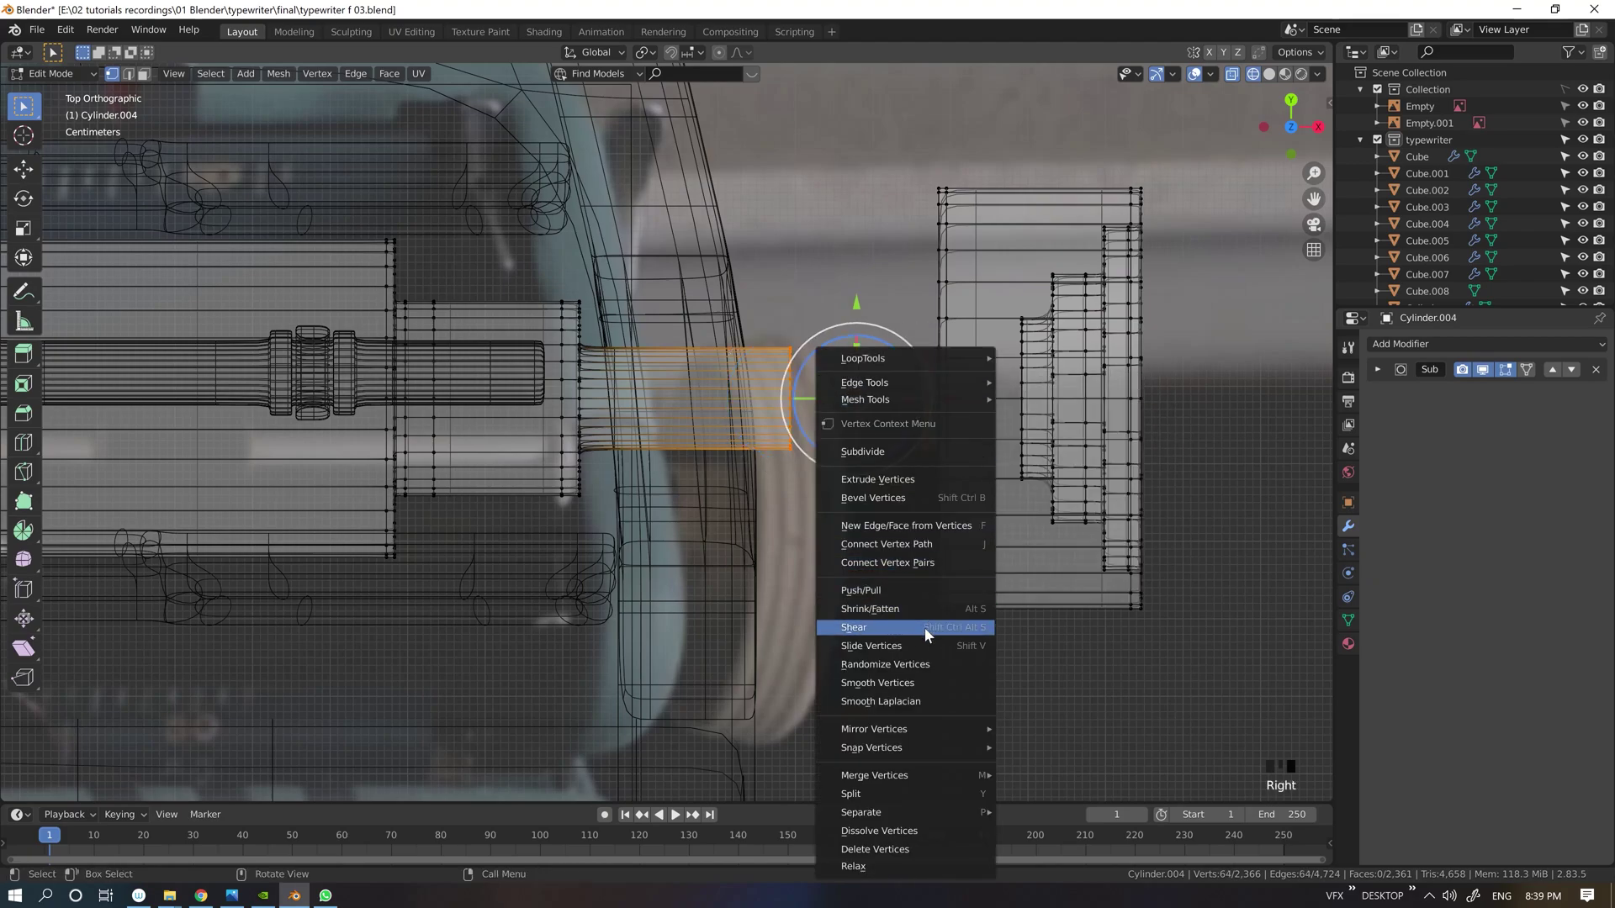
mouse_move(925, 382)
left_click(1048, 399)
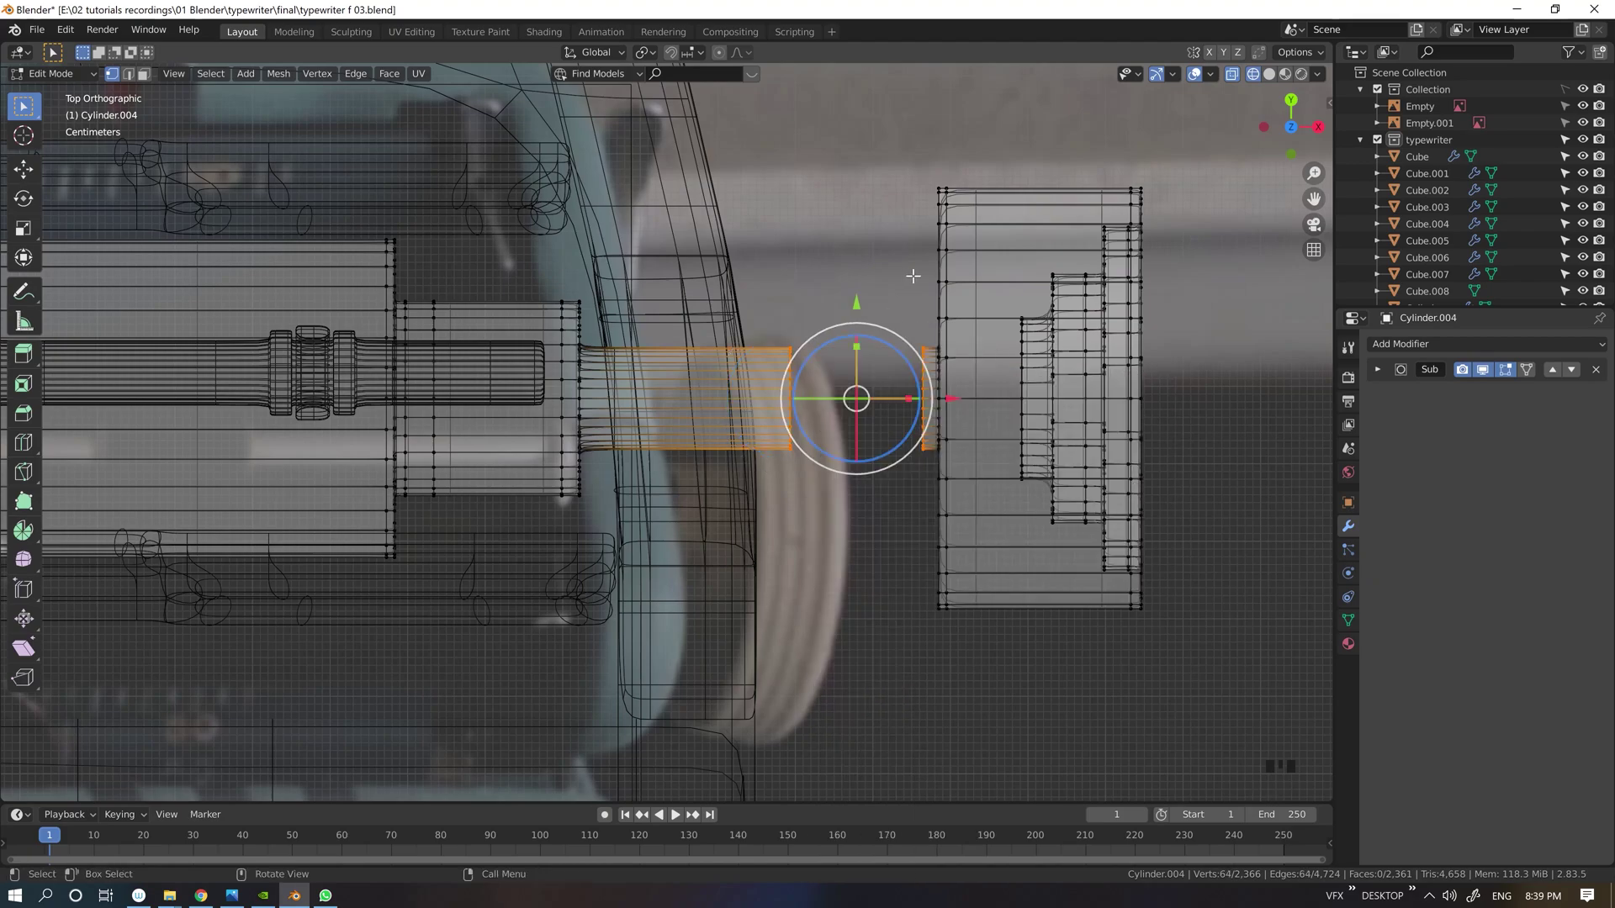
right_click(875, 268)
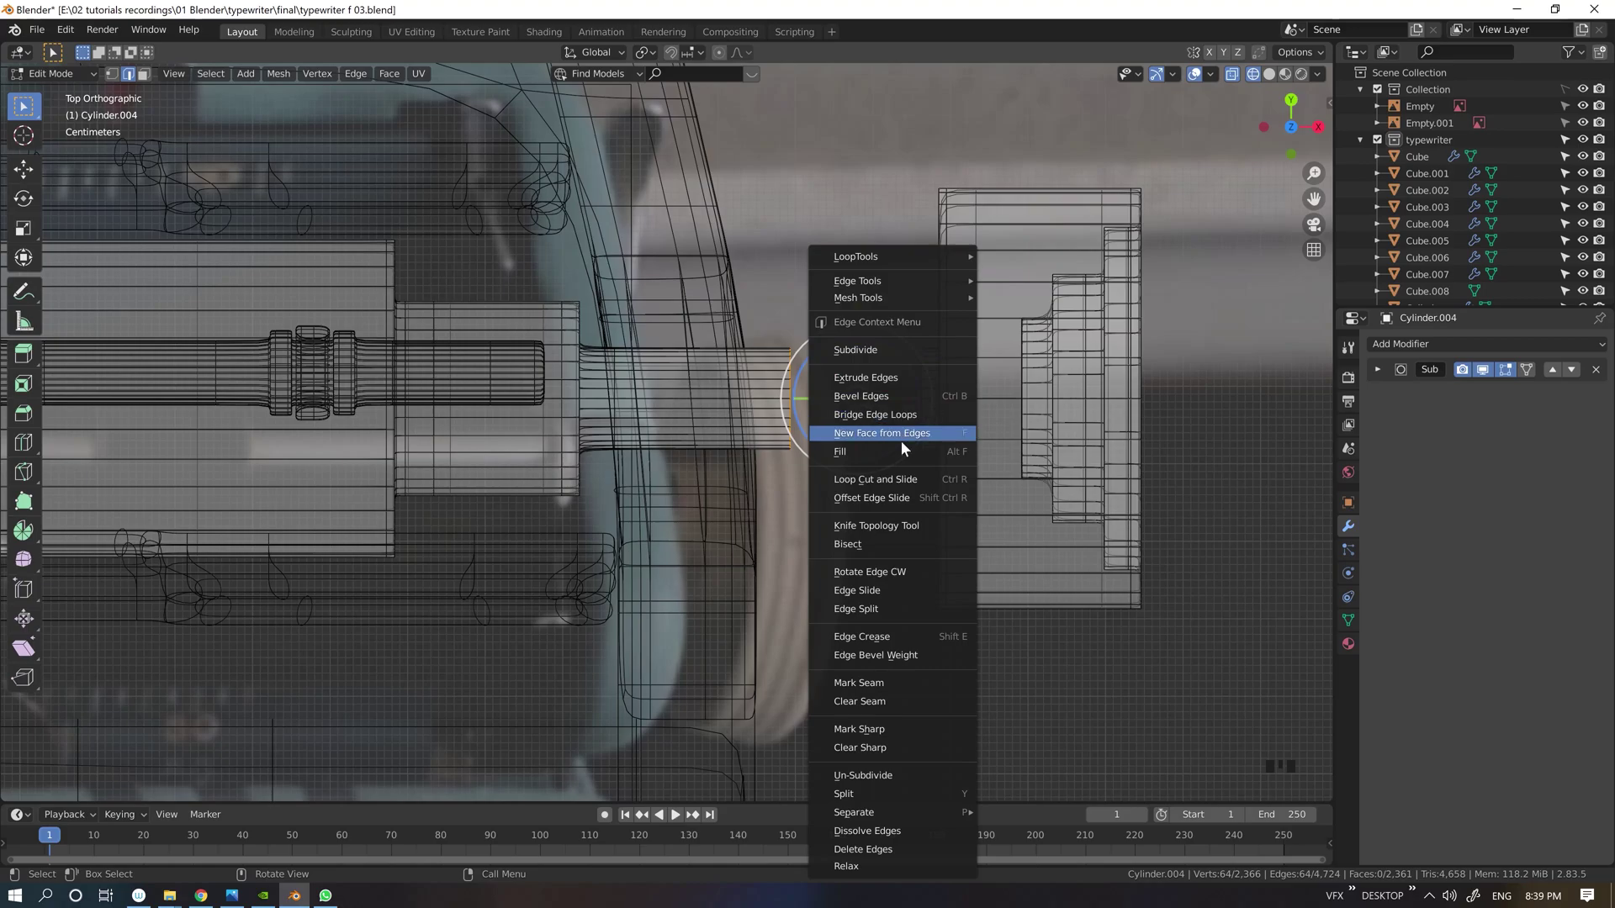
left_click(1014, 256)
left_click(900, 264)
key("Tab")
key("Tab")
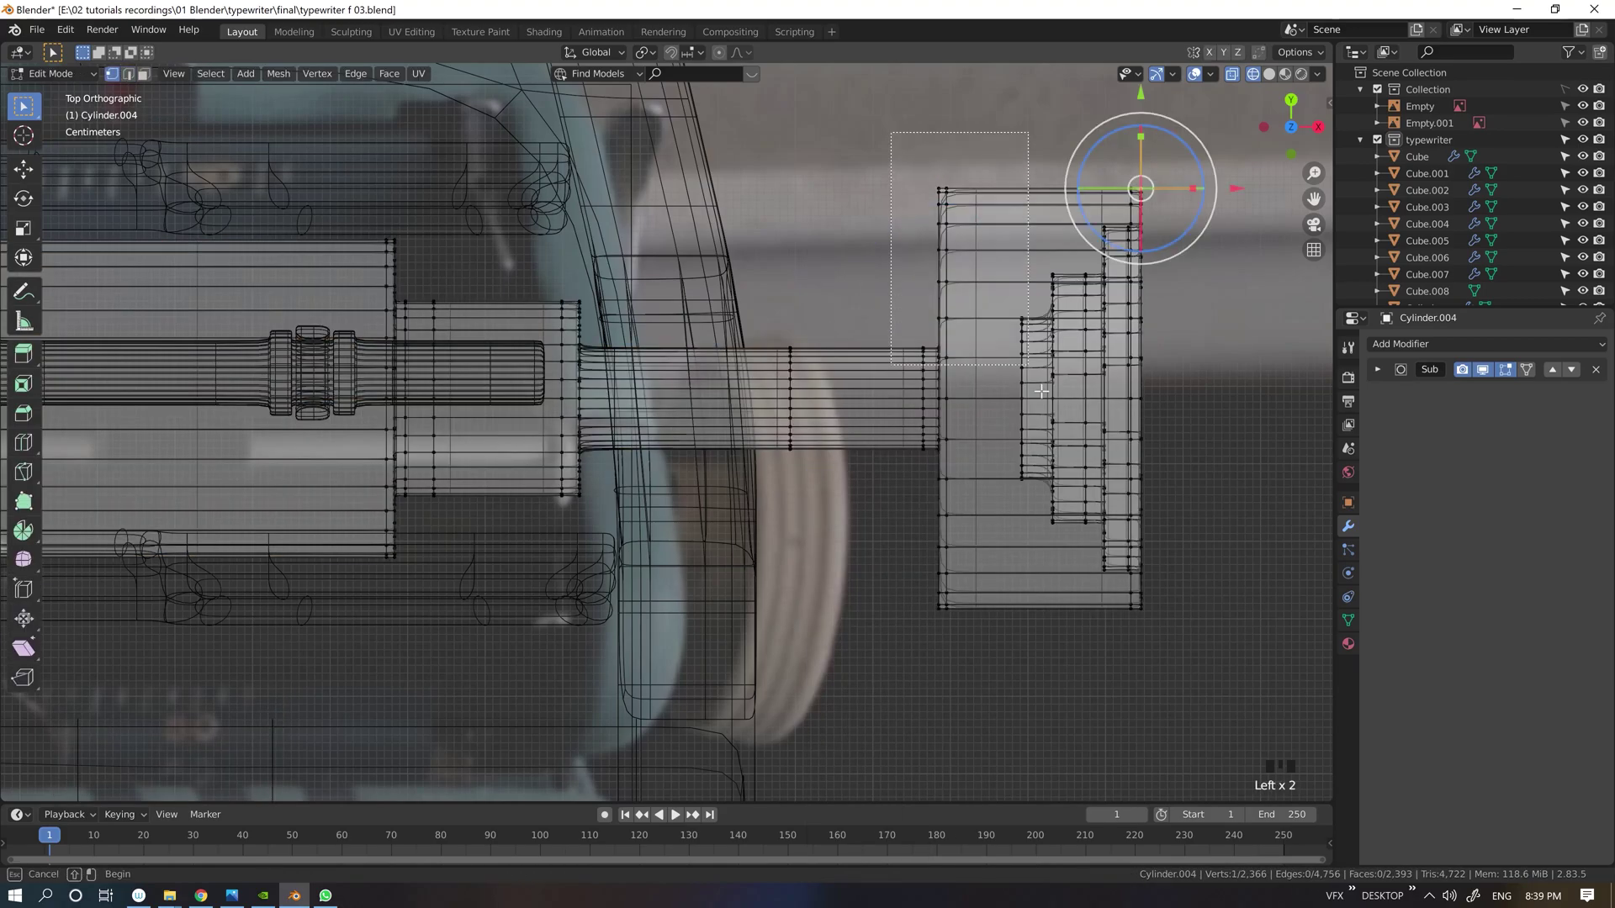
Step: Move the right-hand knob inward along X, closer to the typewriter body, and return to Object Mode
left_click_drag(1042, 392, 1178, 639)
left_click_drag(1137, 403, 1011, 411)
key("Tab")
middle_click_drag(1035, 374, 942, 757, "ctrl")
middle_click_drag(967, 481, 1110, 431, "shift")
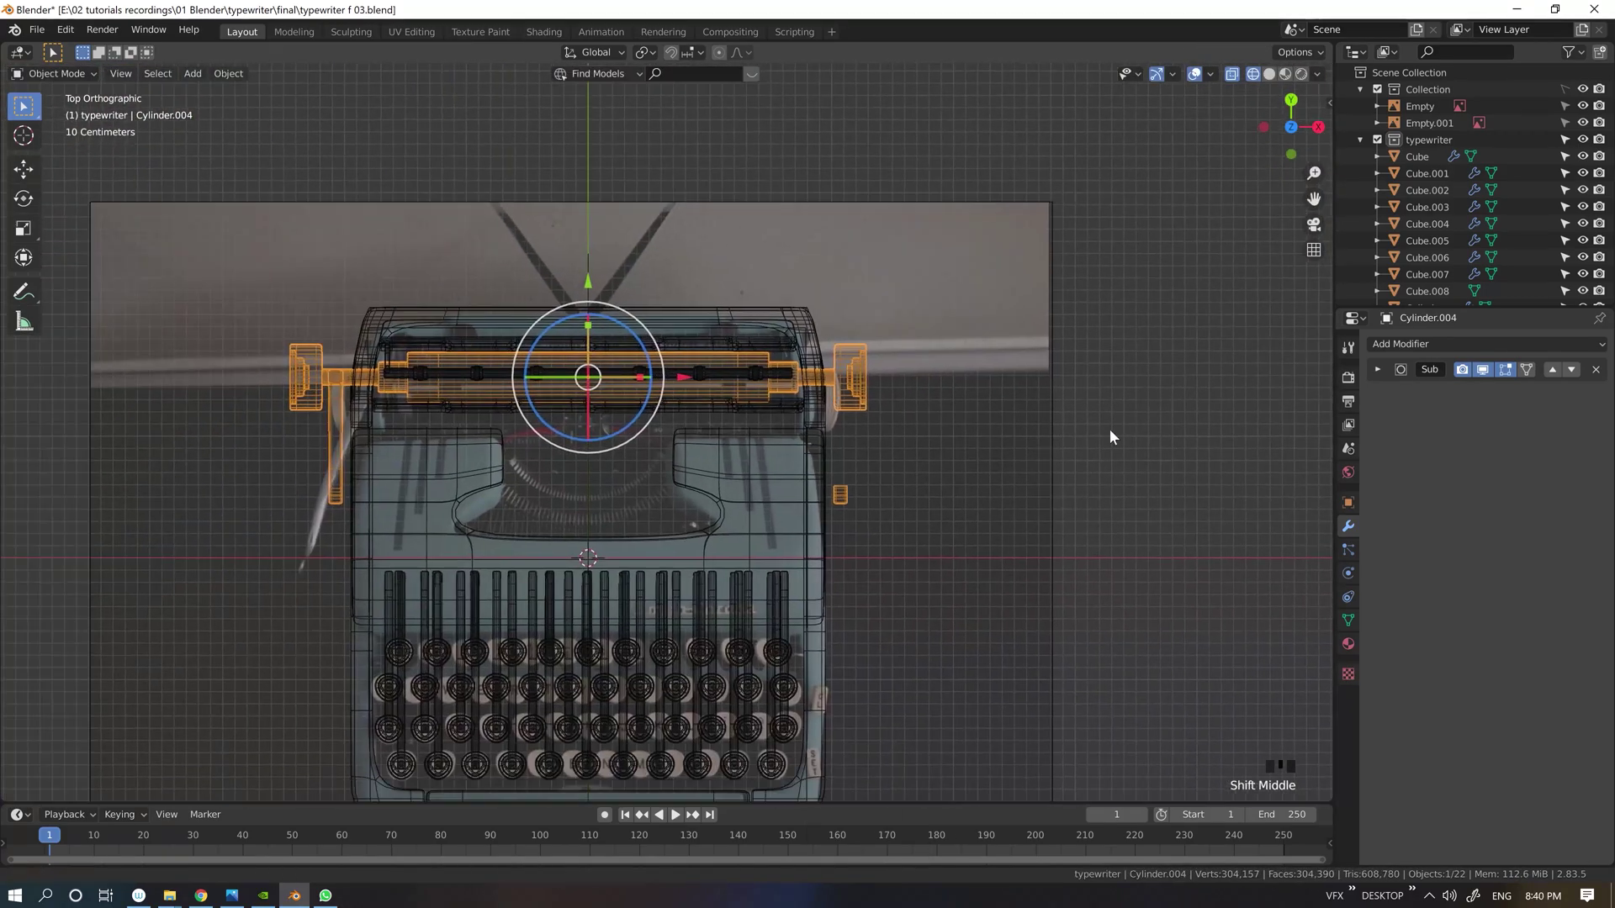
Step: Delete the leftover detached lever end piece on the typewriter's right side
middle_click_drag(916, 468, 1052, 417)
key("Tab")
key("l")
key("Delete")
left_click(780, 577)
key("Tab")
key("Tab")
middle_click_drag(950, 421, 1015, 464)
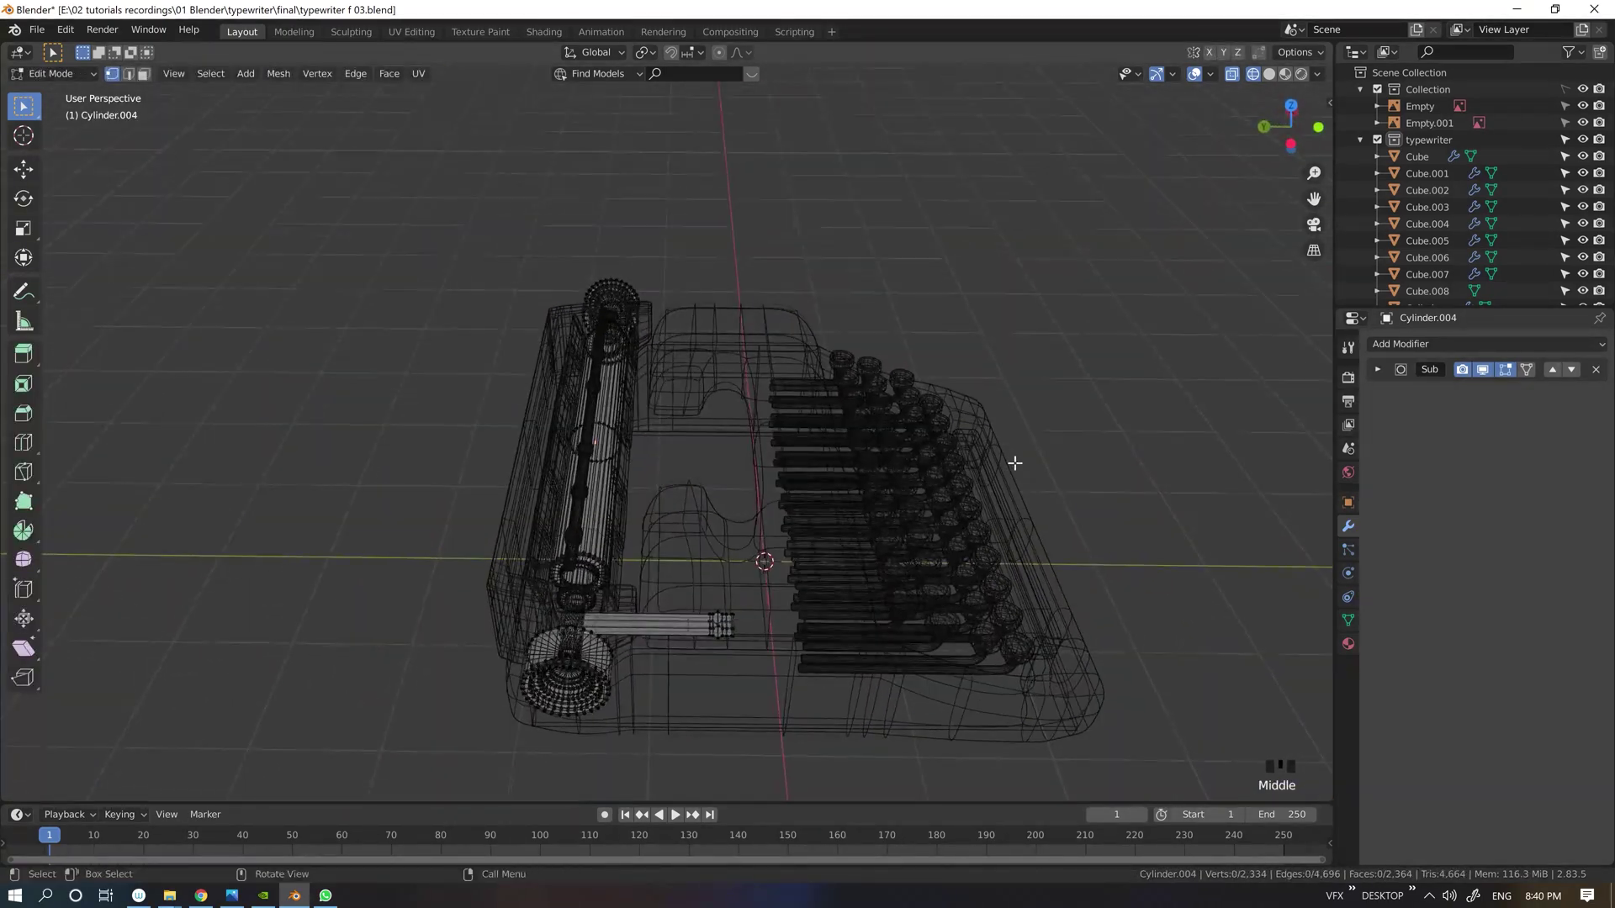
Step: Raise the upper vertices at the remaining lever's free end to shape a stepped grip in the left view
key("grave")
middle_click_drag(725, 396, 725, 253, "ctrl")
left_click_drag(641, 572, 721, 620)
left_click_drag(693, 510, 705, 556)
left_click(754, 451)
left_click_drag(734, 435, 735, 404)
left_click_drag(781, 486, 722, 540)
left_click_drag(750, 402, 750, 398)
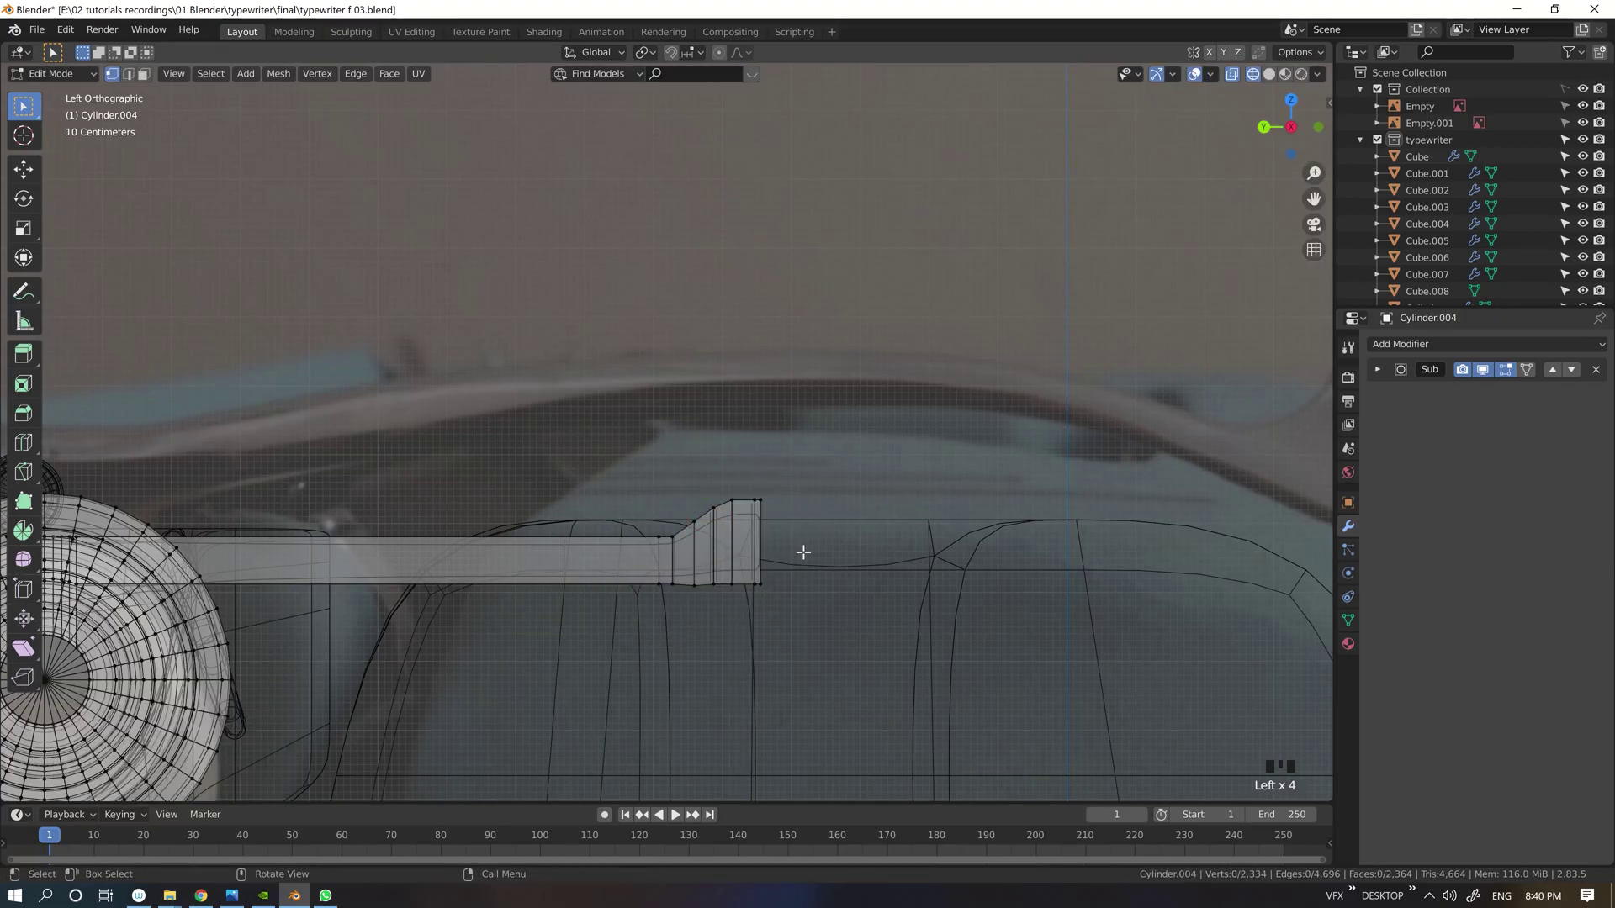
Step: Flatten the grip's selected vertices by scaling them to 0 along Z, then show the model in solid shading in Object Mode
key("z")
key("0")
key("Return")
left_click(818, 483)
key("Tab")
mouse_move(818, 420)
middle_mouse_down()
mouse_move(810, 471)
mouse_move(760, 497)
middle_mouse_up()
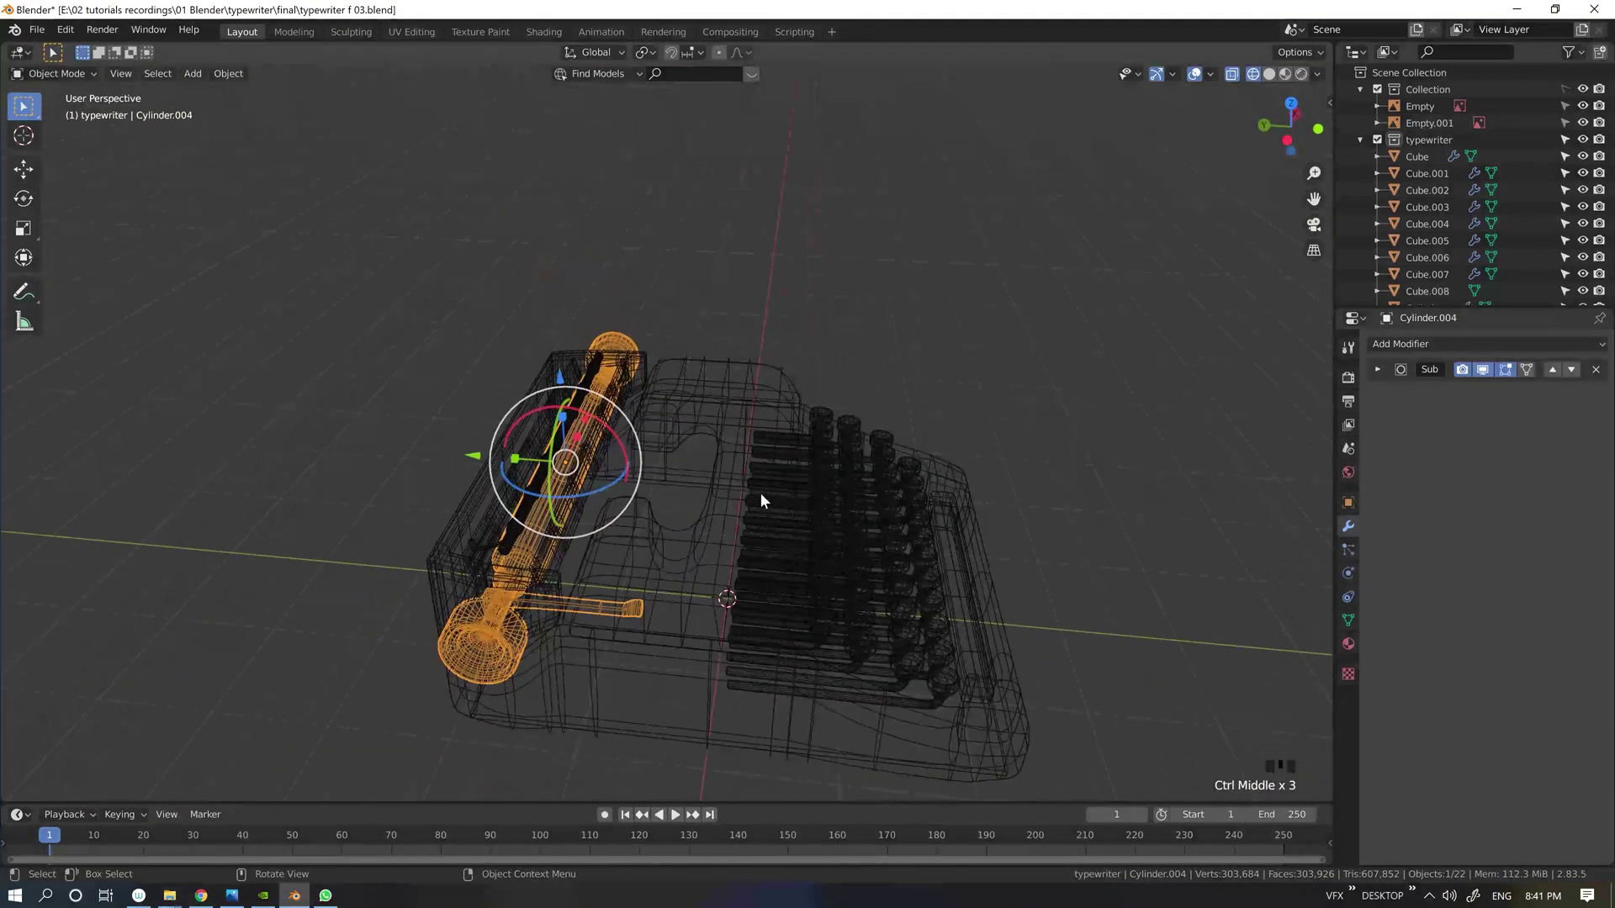
key("z")
left_click(867, 475)
middle_click_drag(867, 475, 901, 336)
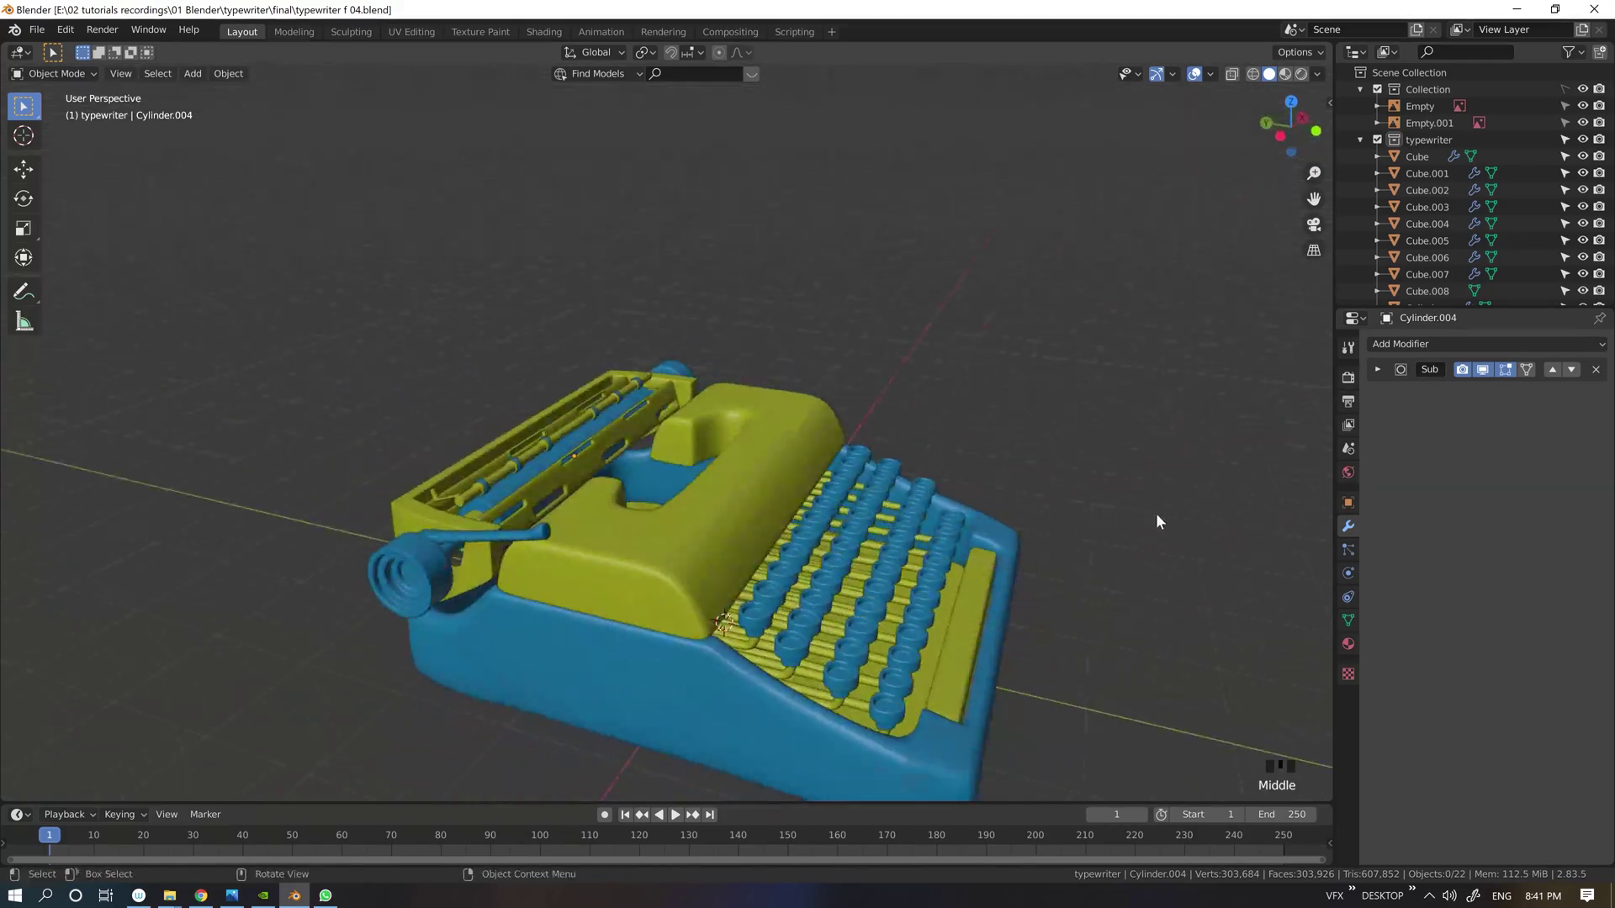
Step: Isolate the carriage rod with its arm by hiding all other objects
middle_click_drag(1158, 522, 1038, 381)
scroll(901, 443, "up", 5)
left_click(425, 483)
key("Tab")
middle_click_drag(425, 488, 458, 458)
key("Tab")
key("shift+h")
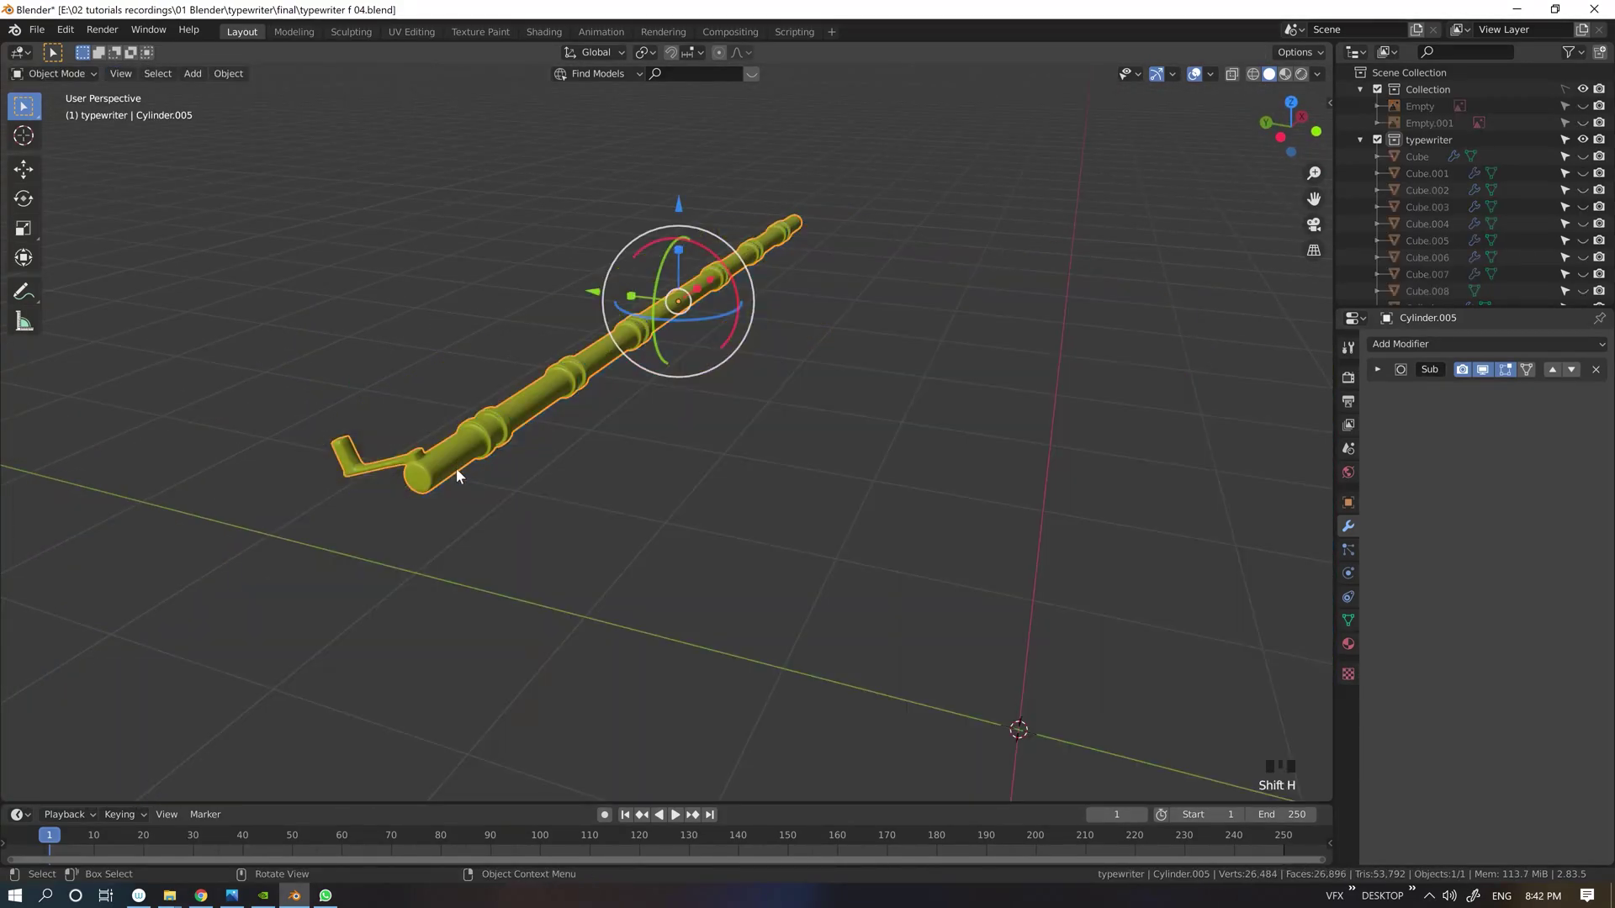
Step: Extrude the underside faces at the rod's arm end downward to form a short stub
key("grave")
left_click(463, 548)
key("Tab")
scroll(663, 451, "up", 6)
key("3")
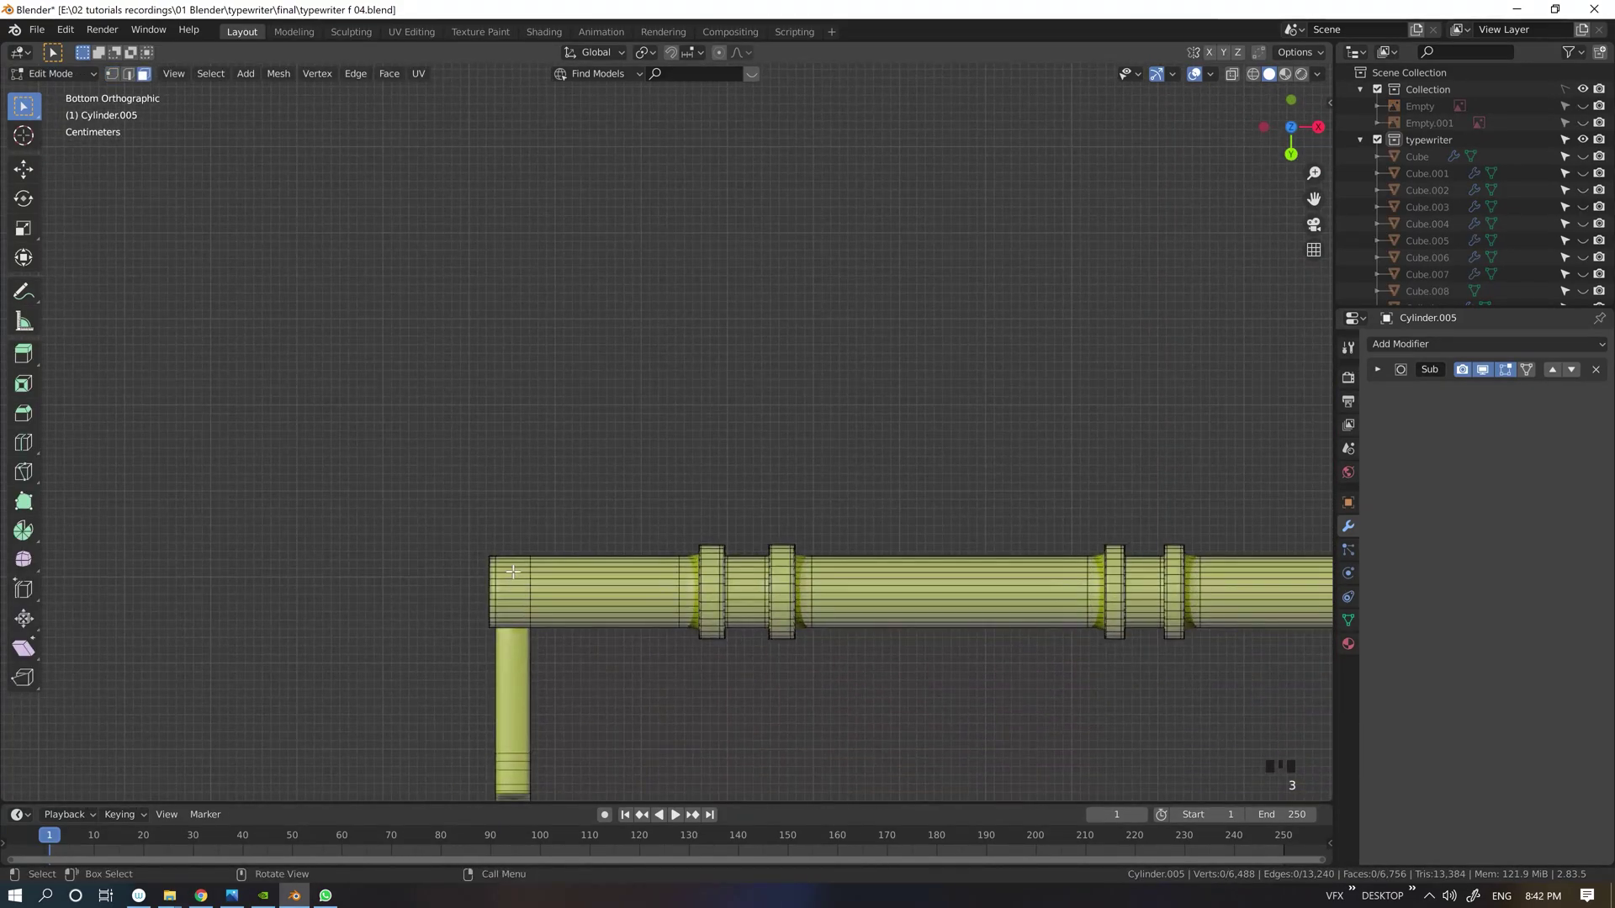
middle_click_drag(587, 394, 588, 211)
key("e")
right_click(681, 465)
left_click_drag(593, 262, 594, 270)
Step: Add one loop cut around the stub with a slide factor of 0.741, then return to Object Mode with all parts shown
key("ctrl+r")
left_click_drag(599, 325, 600, 307)
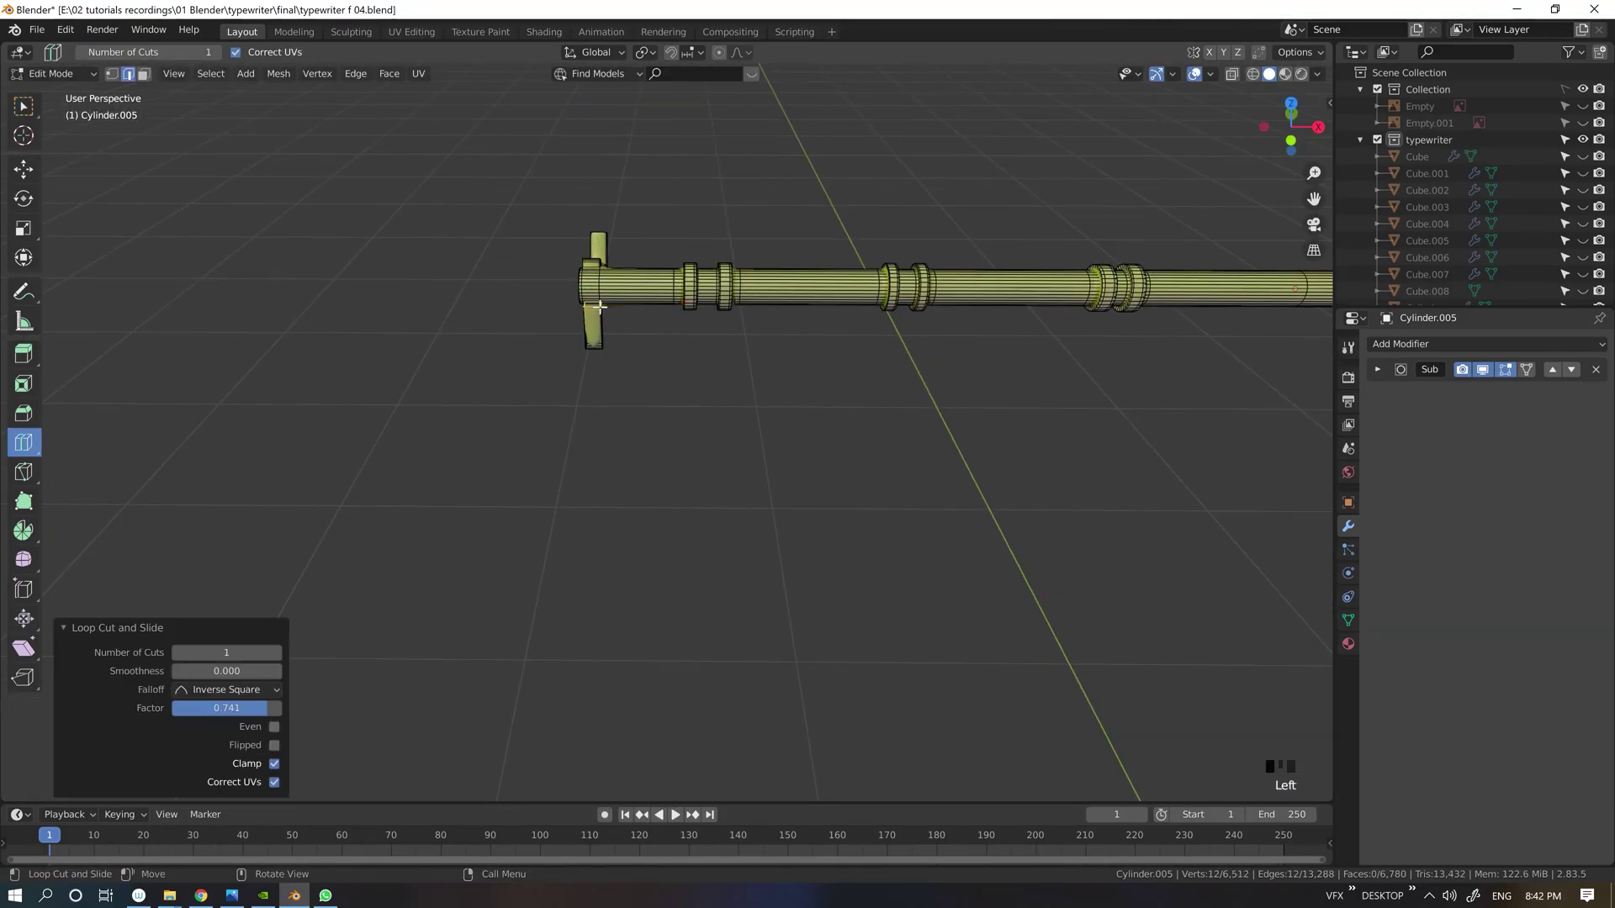
left_click(609, 335)
key("Tab")
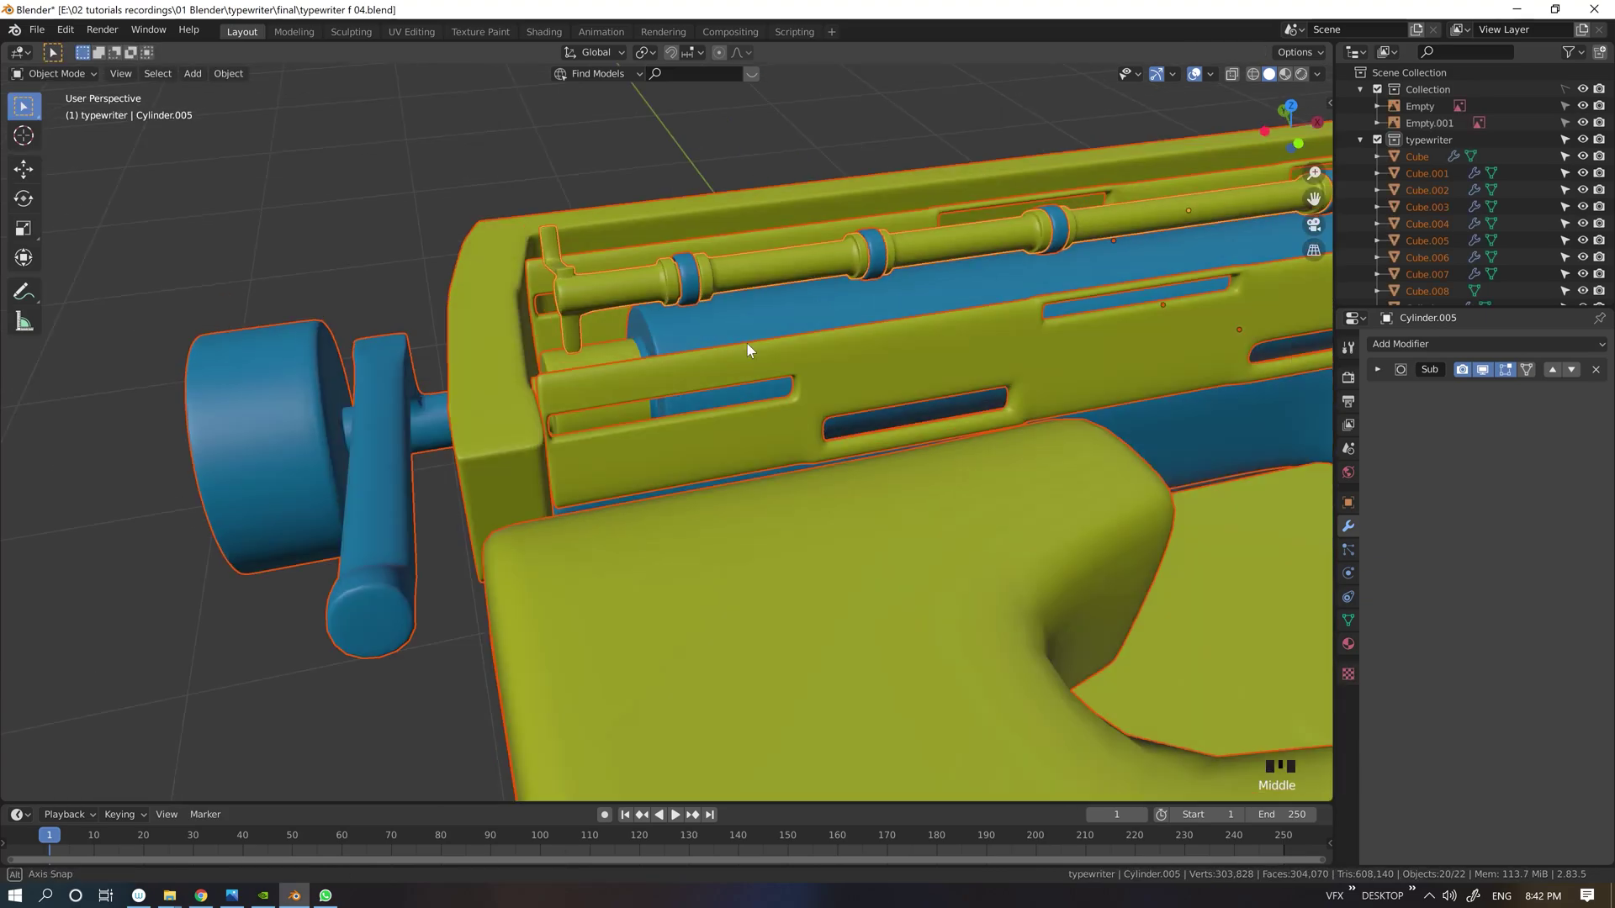
Step: Isolate the carriage's rear frame by hiding all other objects
middle_click_drag(747, 343, 720, 410)
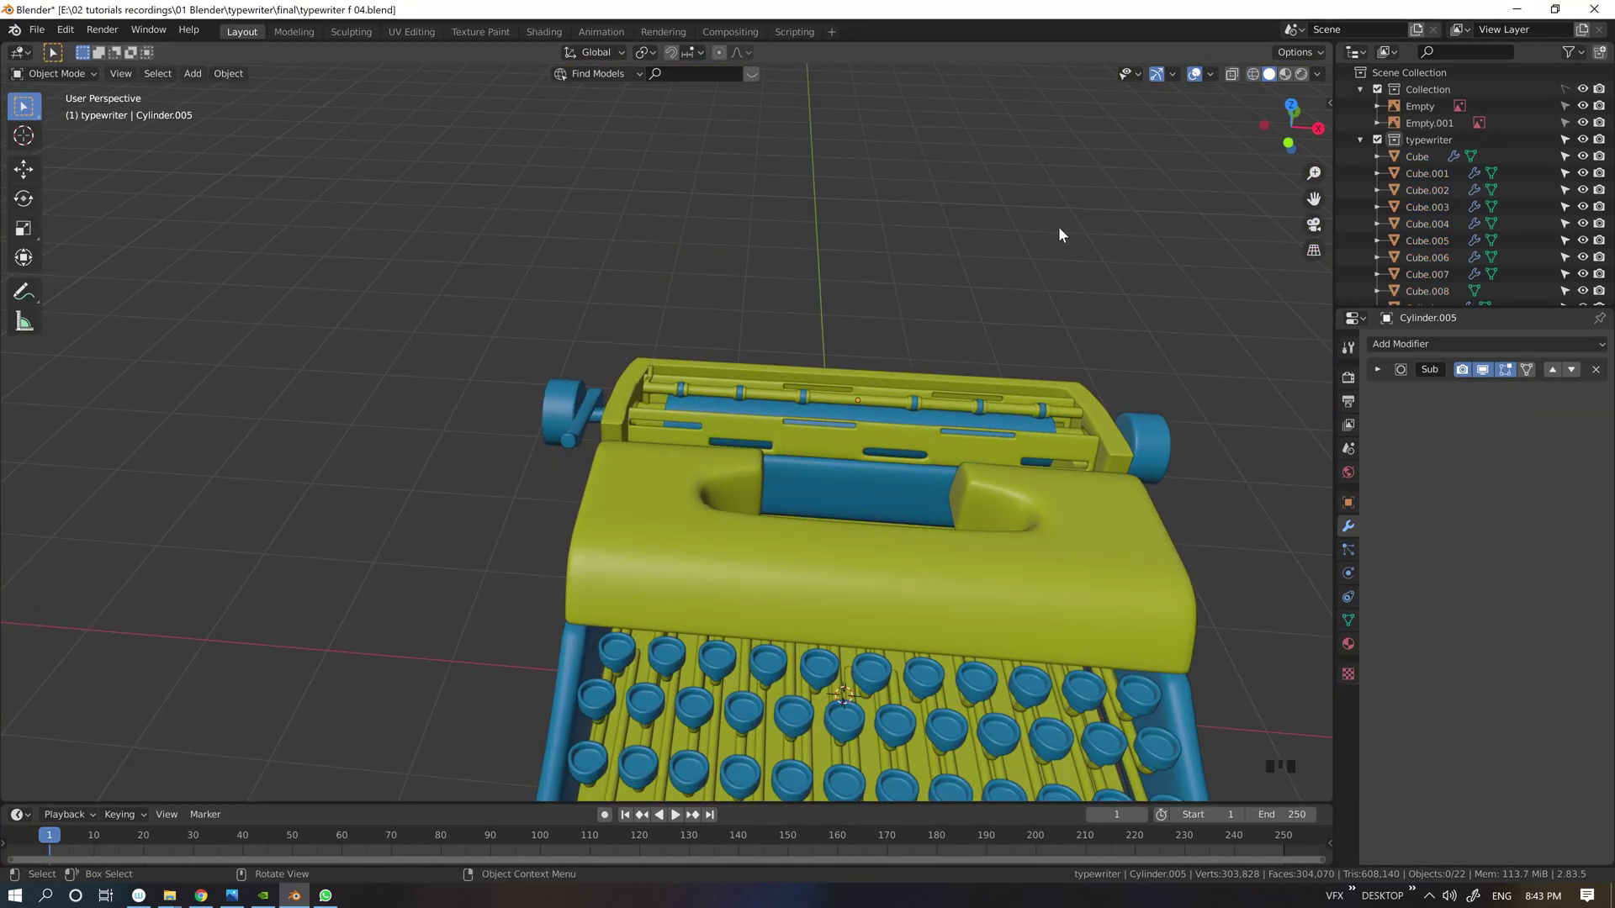
left_click(917, 279)
key("shift+h")
middle_click_drag(917, 547, 749, 391)
Step: Select the strip of faces along the inner side of the frame's end and inset them by 0.03378 m
key("Tab")
middle_click_drag(784, 370, 784, 305, "ctrl")
left_click(738, 479, "ctrl")
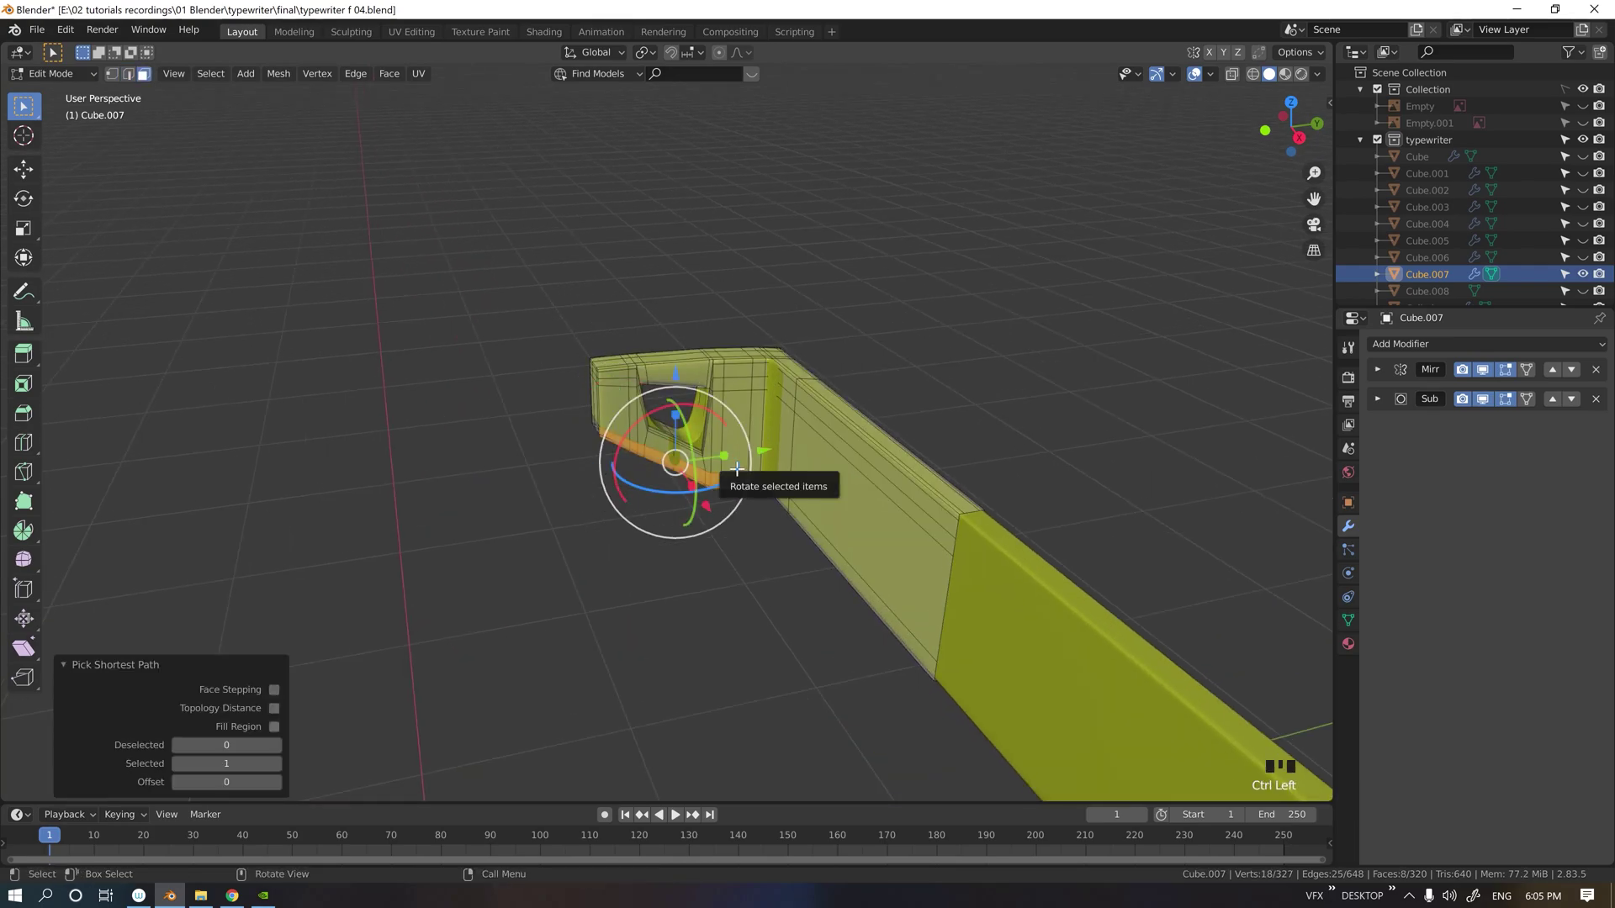
left_click_drag(700, 508, 700, 508)
Step: Extrude the inset faces inward along X and delete the faces closing the extrusion
key("grave")
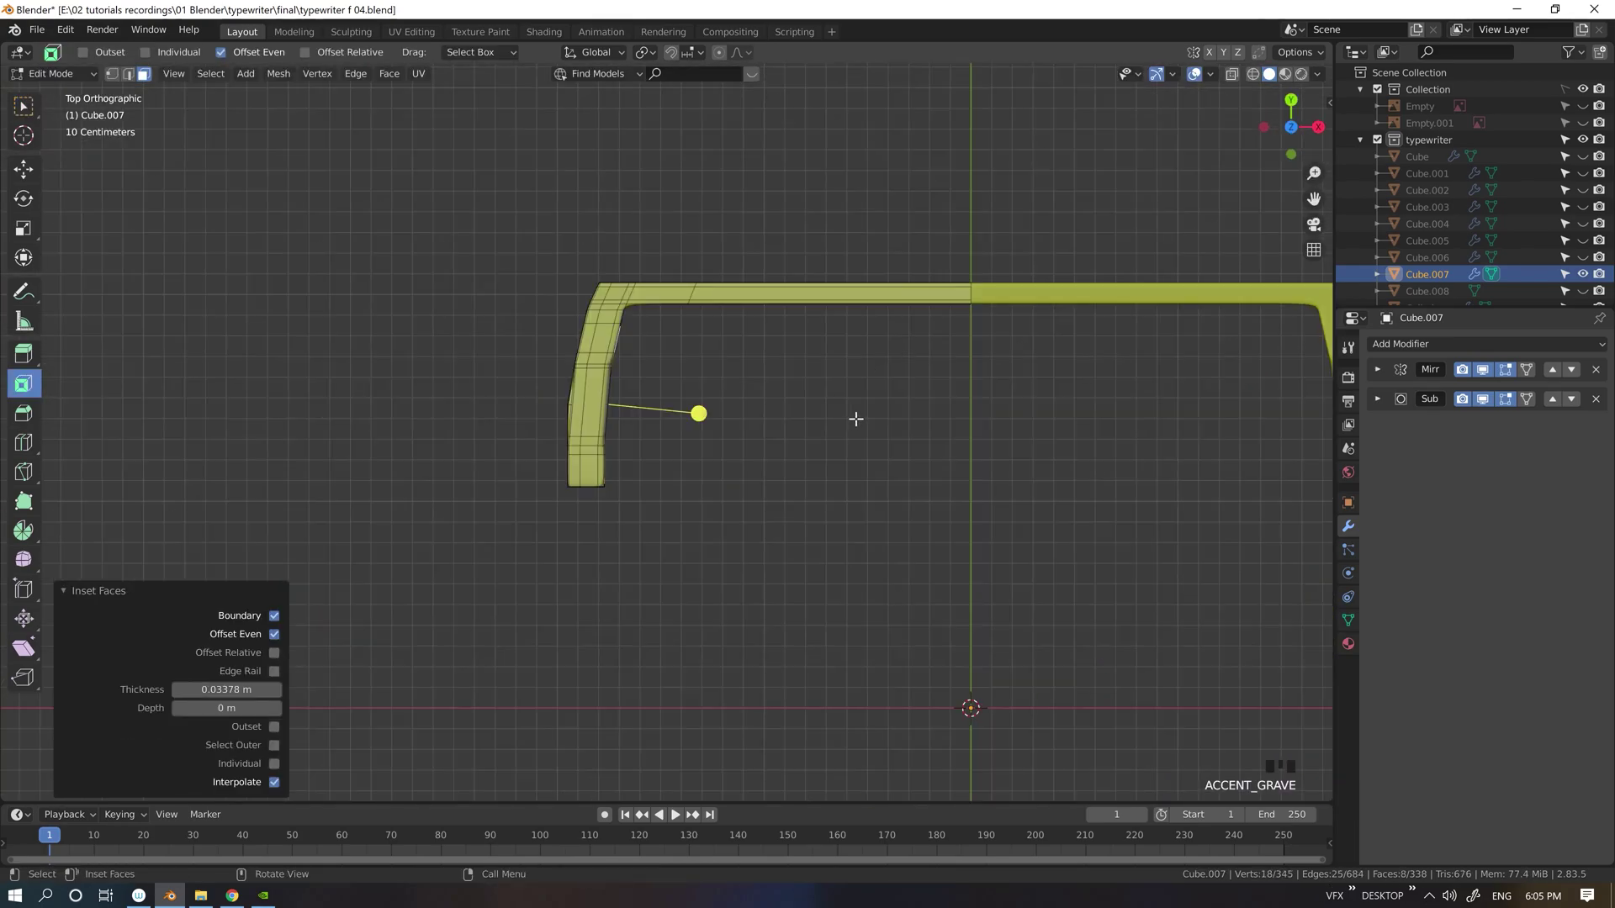
right_click(798, 408)
left_click_drag(716, 412, 928, 414)
key("Delete")
Step: Move the extrusion's open end vertices along X to the mirror centre line in wireframe view
key("1")
key("z")
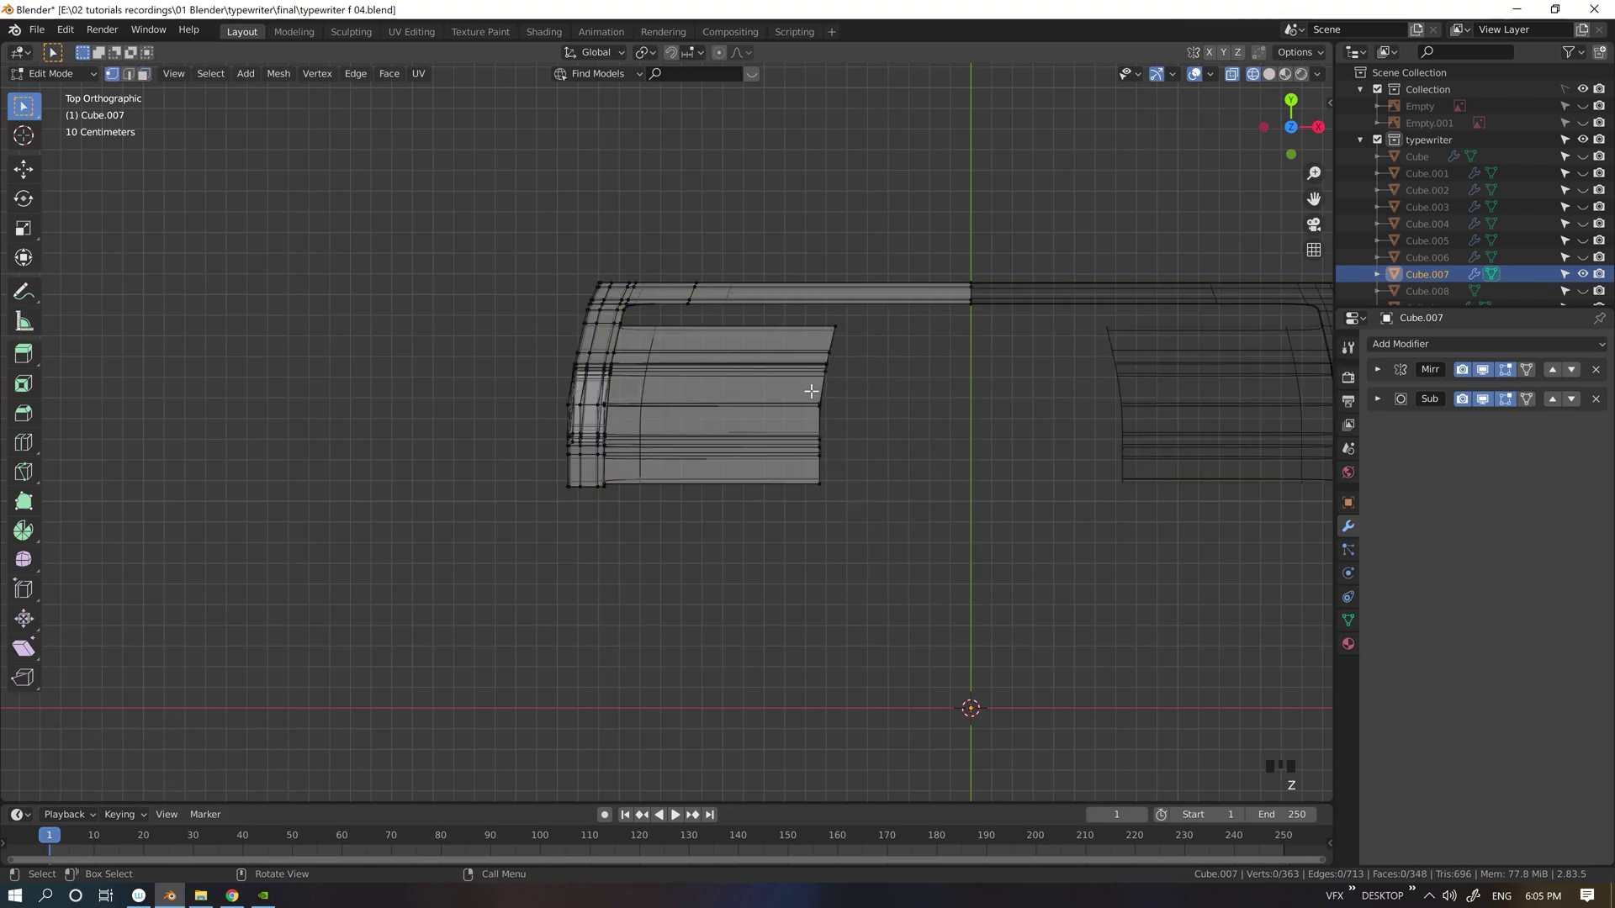
left_click_drag(804, 311, 883, 519)
left_click_drag(951, 413, 1107, 414)
Step: Add a loop cut near the panel's outer end with factor 0.946, then unhide all objects in solid shading
key("shift+space")
left_click(929, 557)
left_click_drag(792, 371, 618, 360)
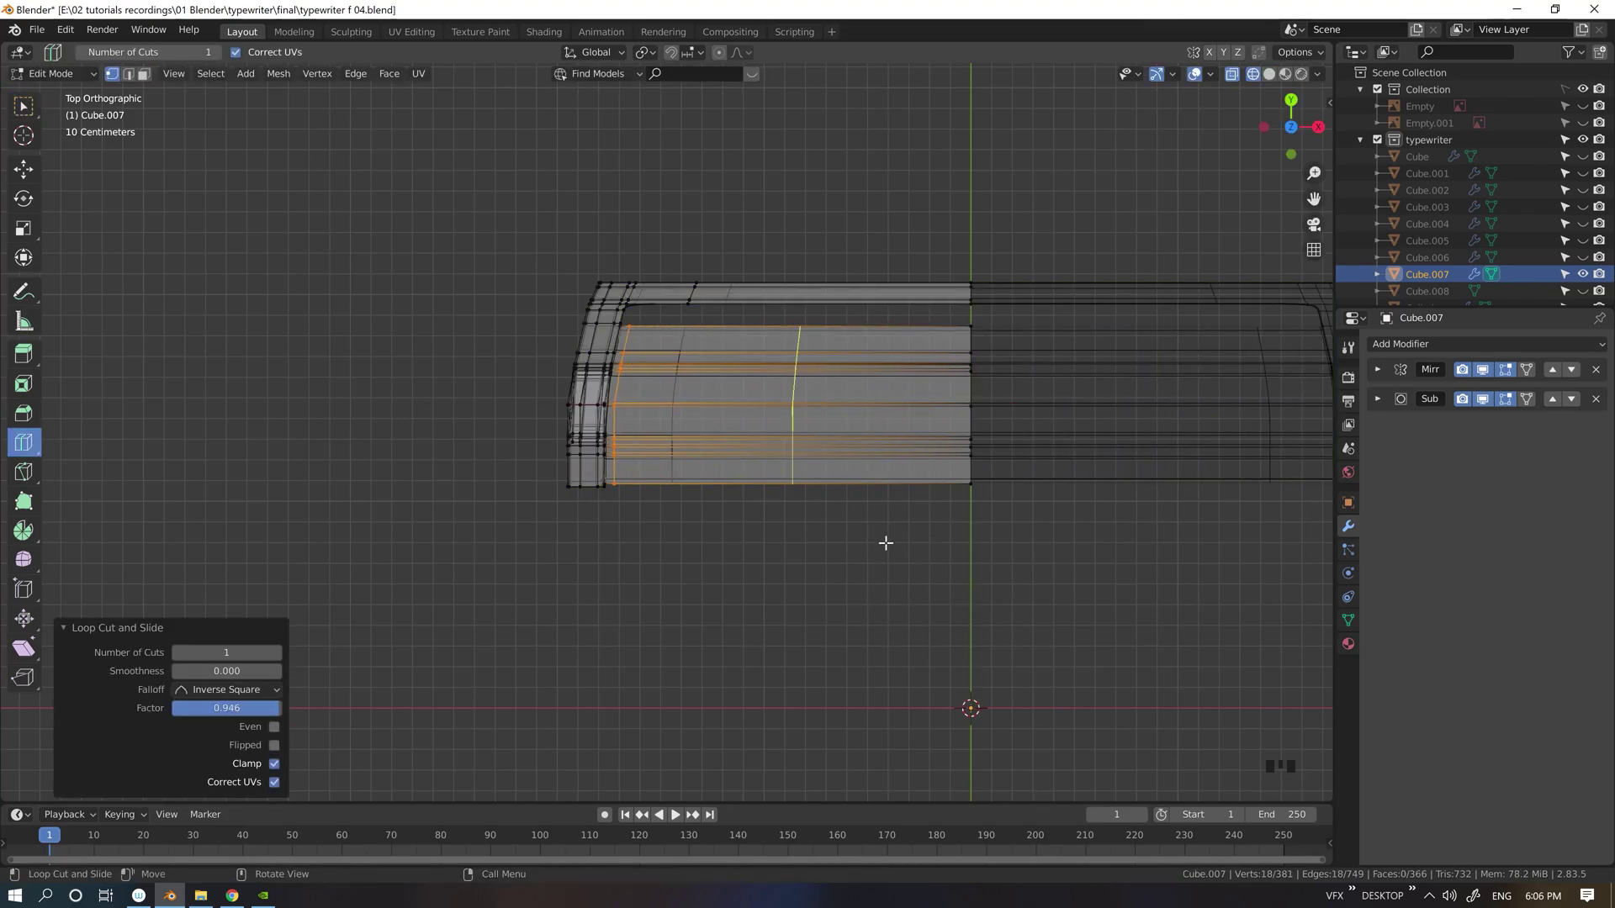
key("w")
key("Tab")
scroll(861, 493, "down", 2)
key("z")
left_click(1031, 417)
key("alt+h")
mouse_move(1028, 411)
middle_mouse_down()
mouse_move(1175, 319)
mouse_move(1107, 508)
middle_mouse_up()
Step: Add a 32-vertex cylinder with Triangle Fan cap fill in the front view
scroll(948, 319, "down", 4)
key("grave")
left_click(870, 318)
key("shift+a")
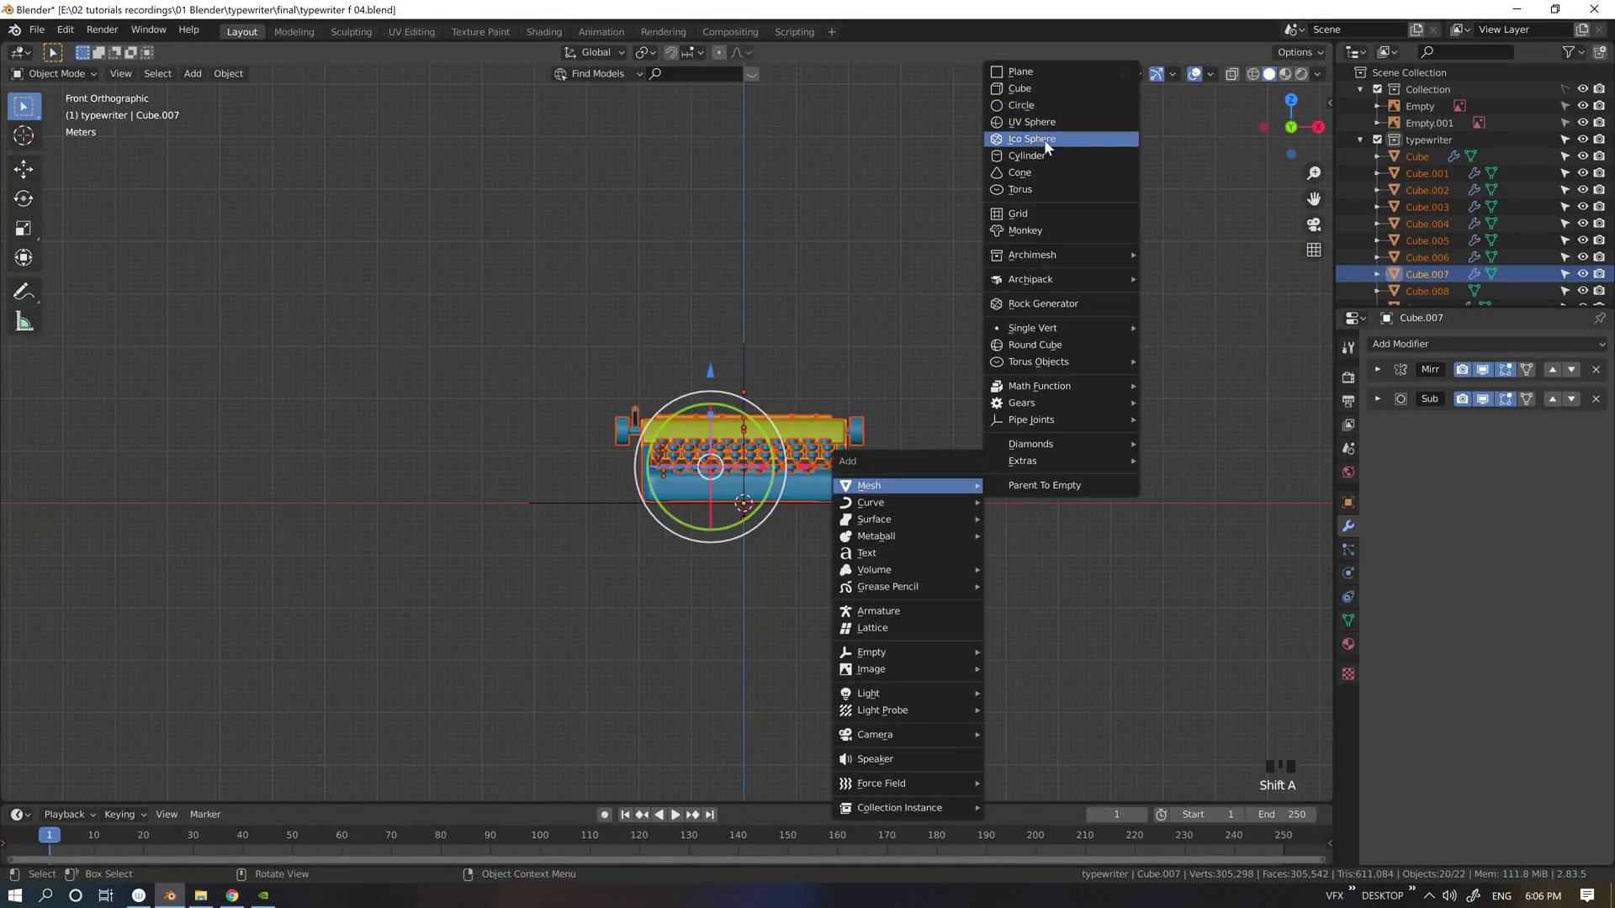
left_click(1043, 143)
left_click(227, 697)
Step: Rotate the cylinder about the X axis in the left view so its caps face front and back
key("grave")
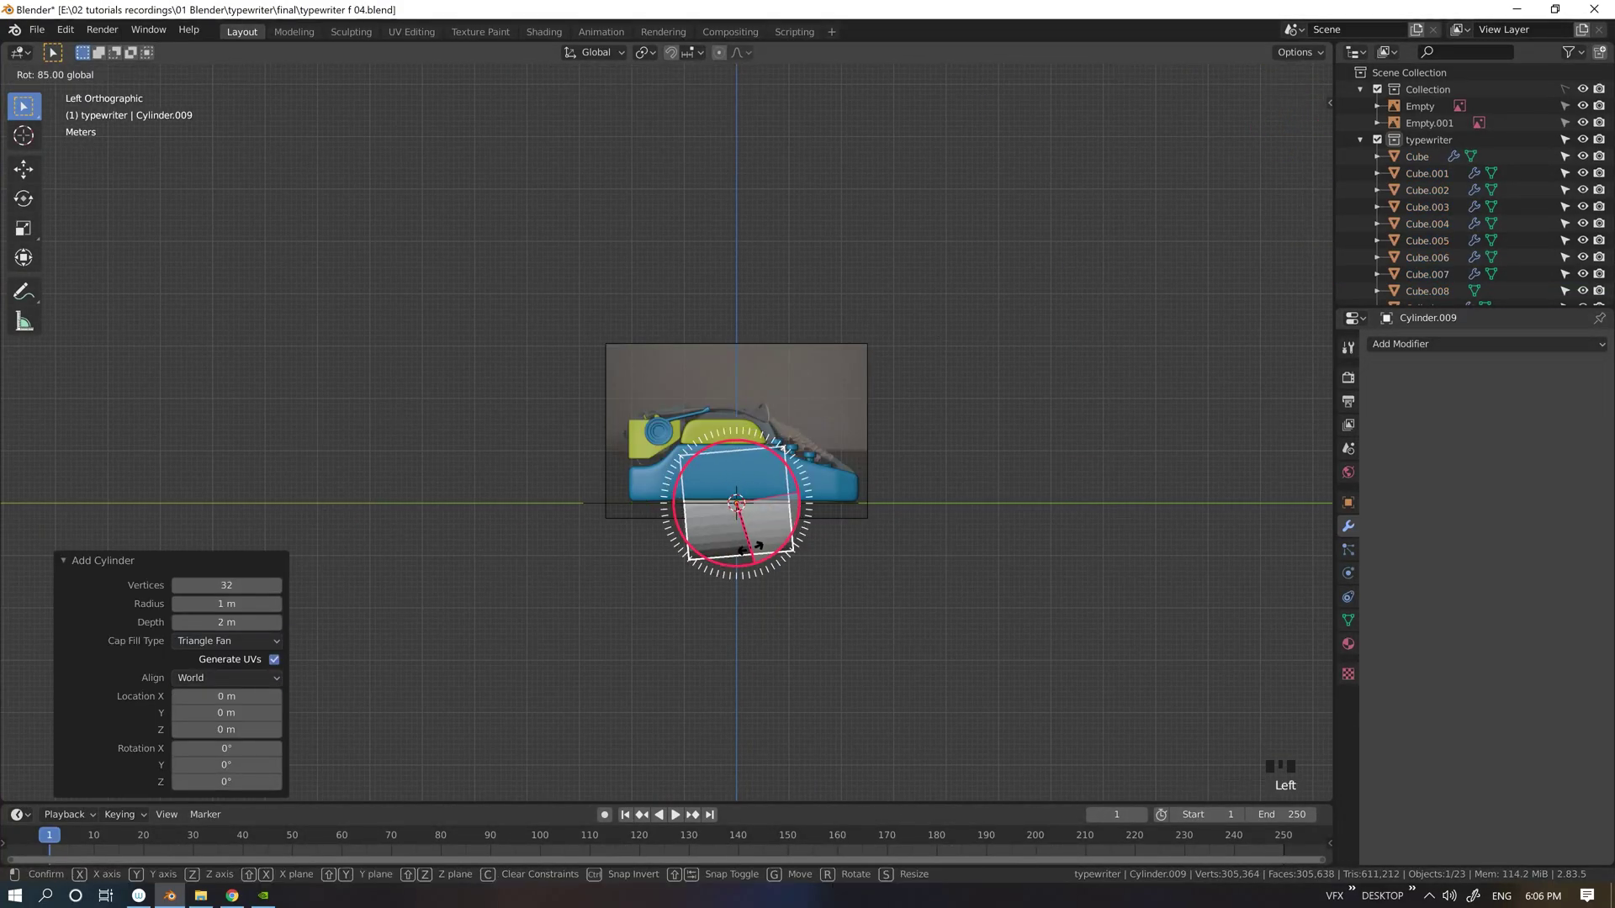
left_click(753, 549)
left_click(880, 238)
Step: Move the cylinder 1.3969 m along Y, raise it along Z, and shift it -5.1998 m along X beside the typewriter
mouse_move(743, 406)
left_mouse_down()
mouse_move(743, 332)
mouse_move(742, 382)
left_mouse_up()
key("grave")
left_click(652, 272)
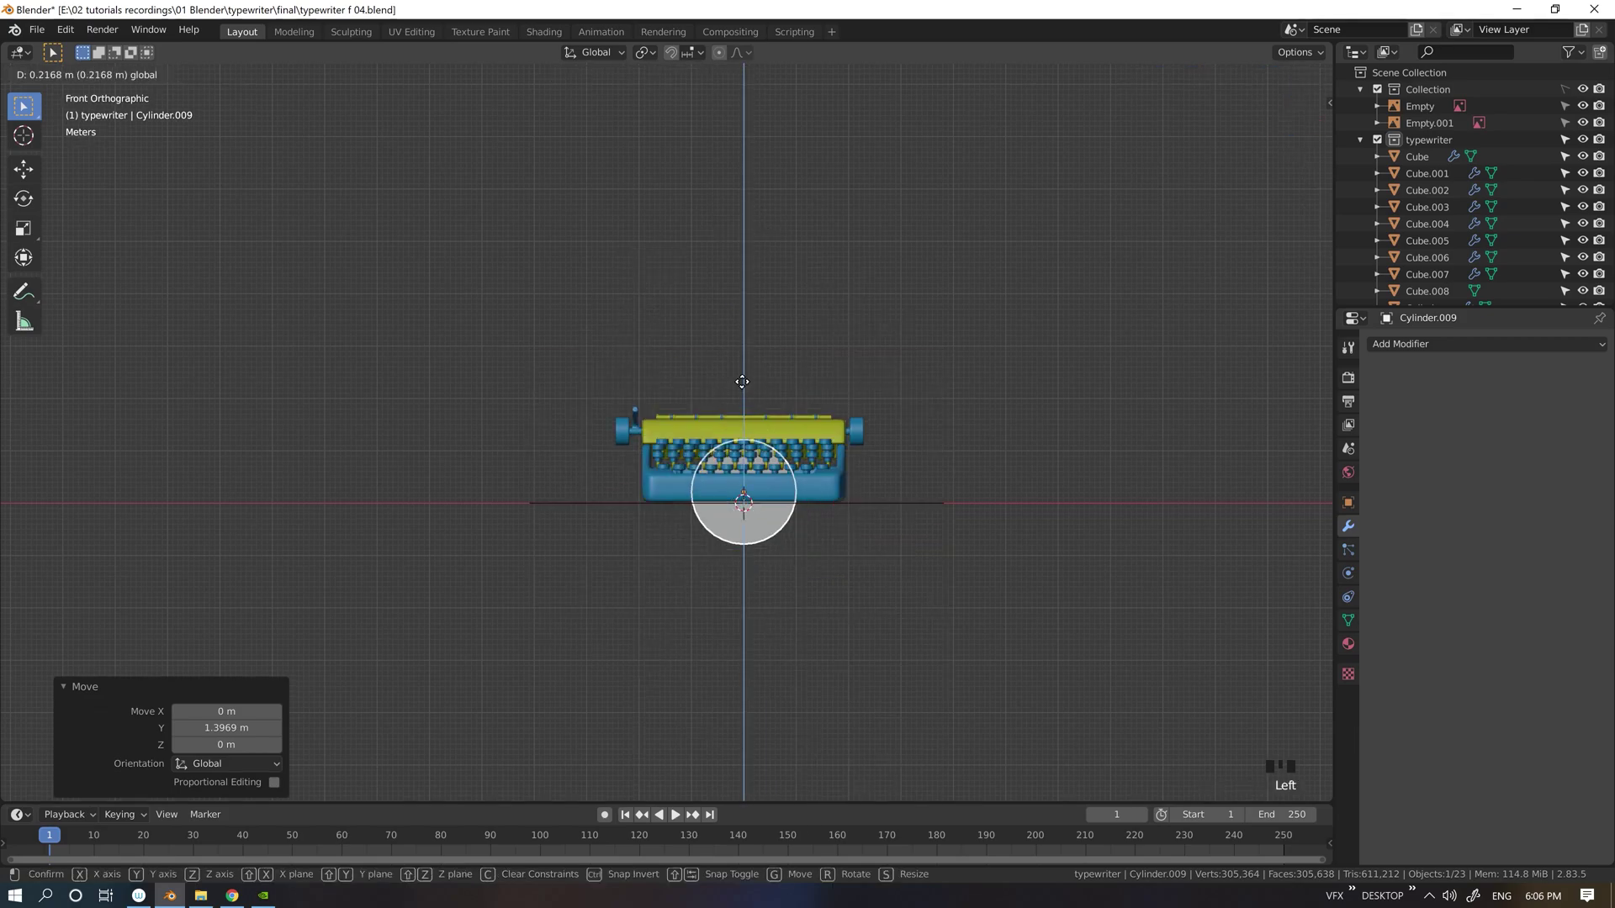
middle_click_drag(743, 339, 802, 487)
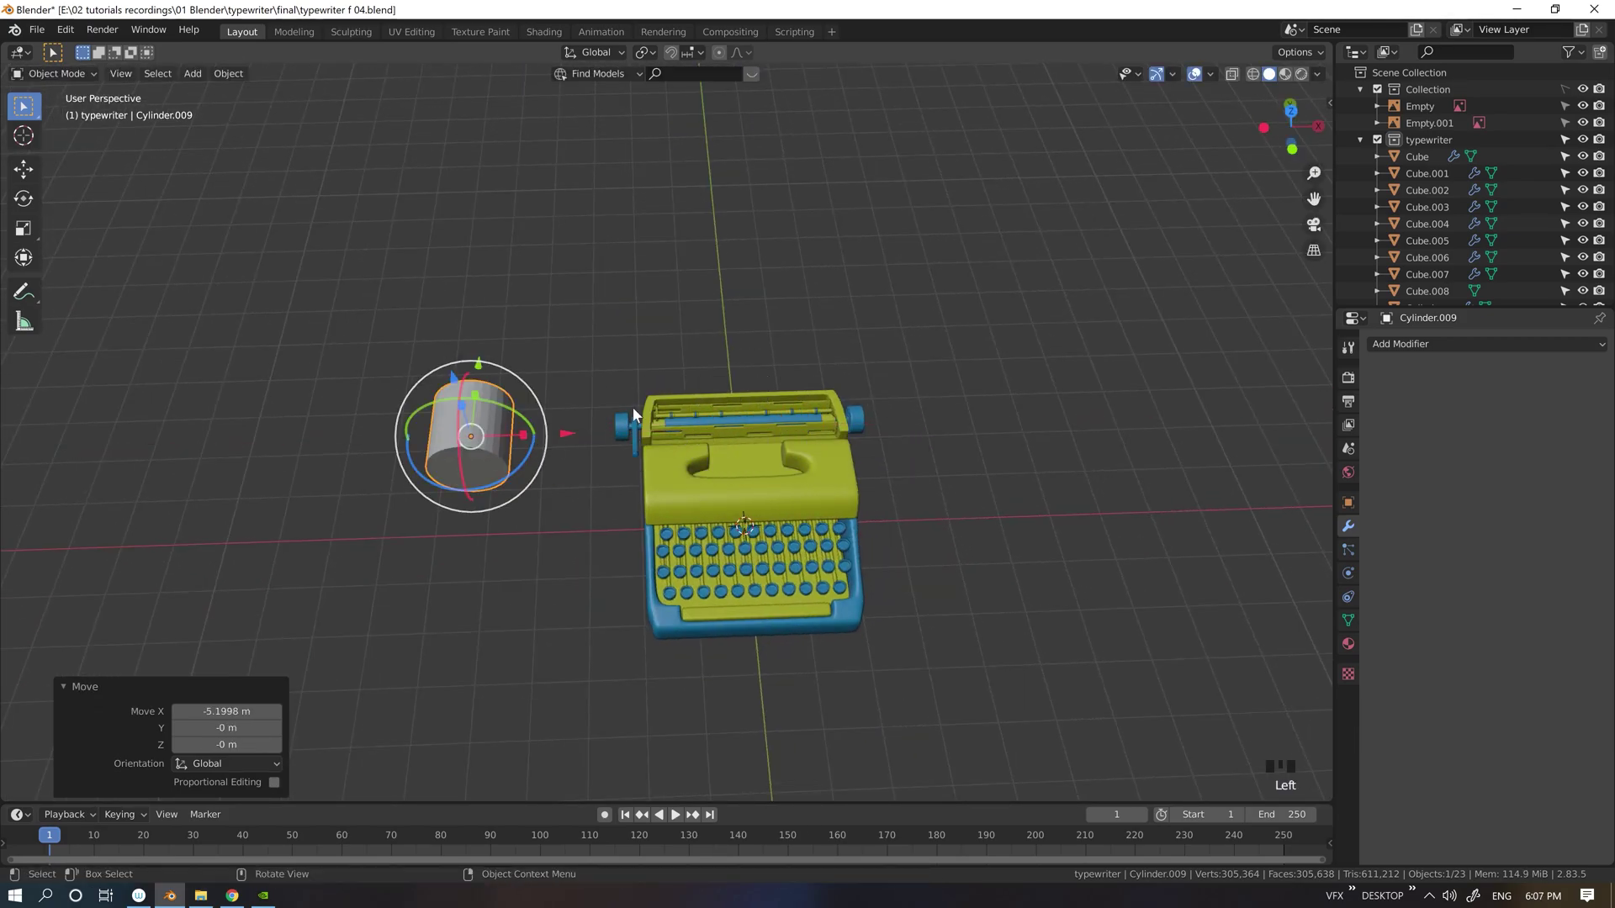
Step: Flatten the cylinder into a thin disc by scaling it to 0.057 along Y in top view
key("grave")
left_click(404, 355)
left_click_drag(474, 383, 476, 397)
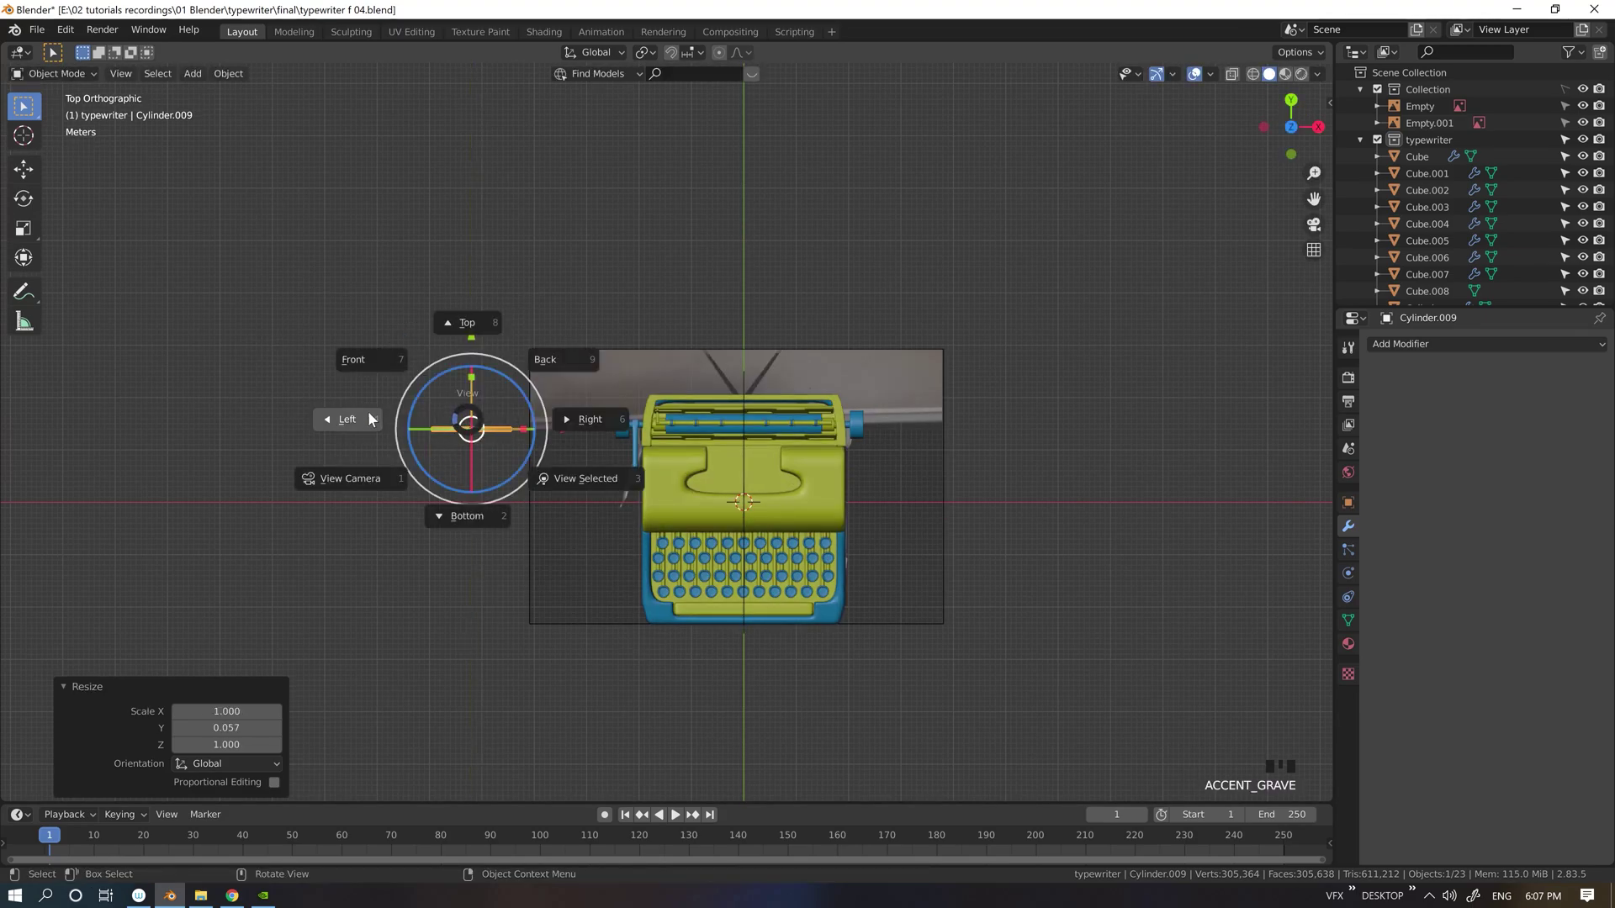
Step: Delete the upper half of the disc's vertices in front wireframe view
left_click(275, 357)
key("Tab")
left_click(532, 358)
key("Delete")
left_click(546, 428)
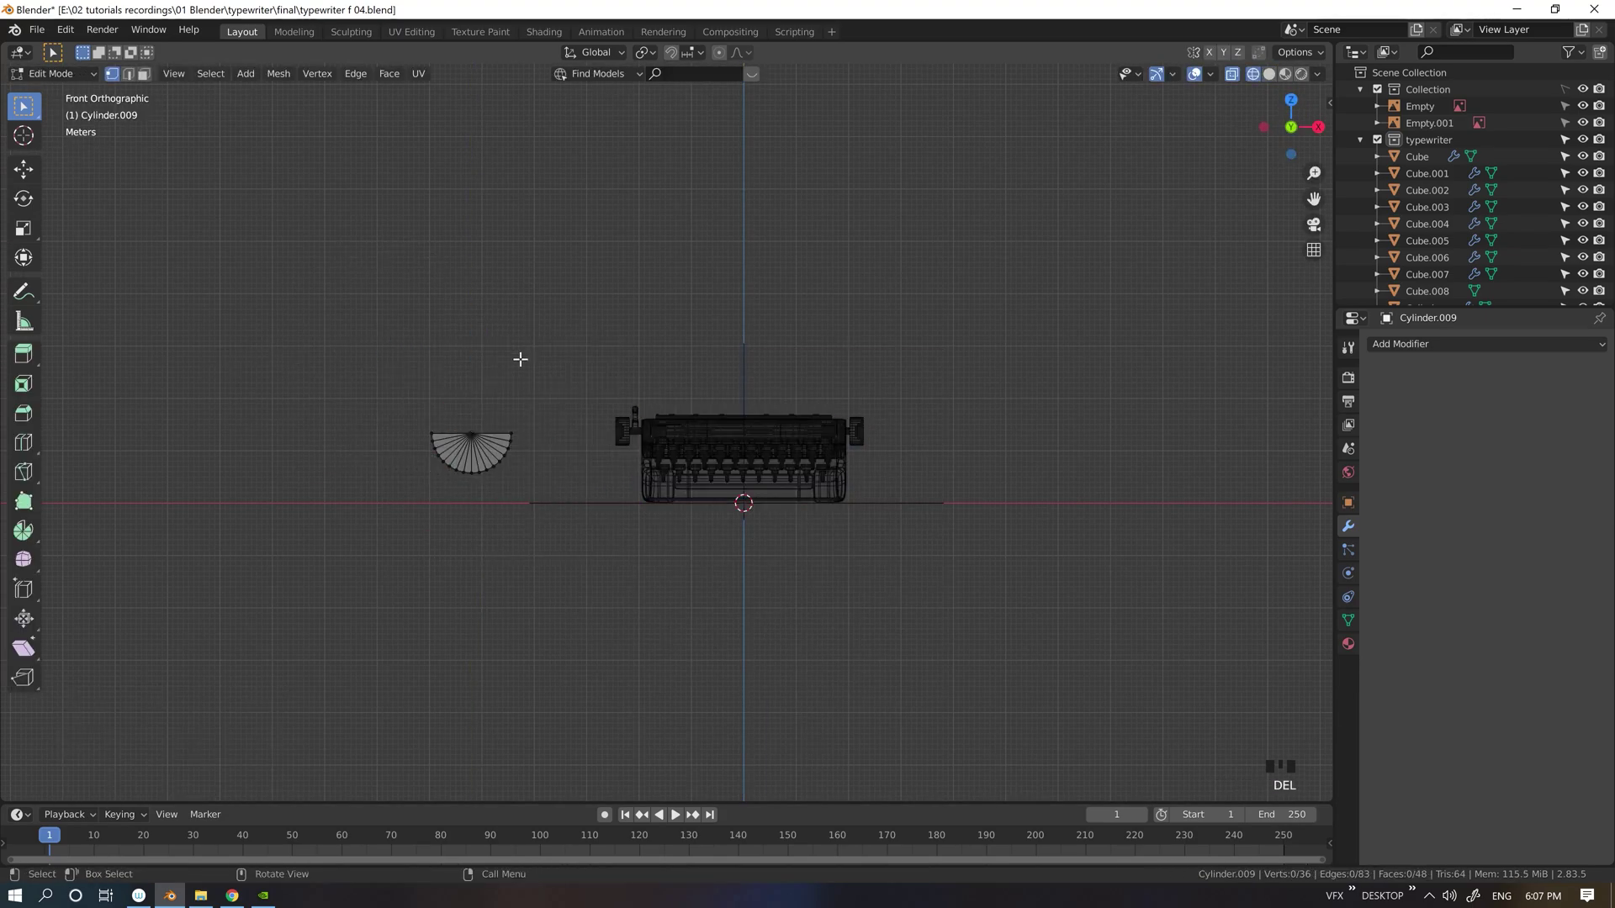
Step: Frame the half disc in solid shading and fill its open upper side with faces
middle_click_drag(519, 357, 527, 390)
key("KP_Decimal")
key("Tab")
key("KP_Decimal")
key("z")
left_click(914, 284)
key("Tab")
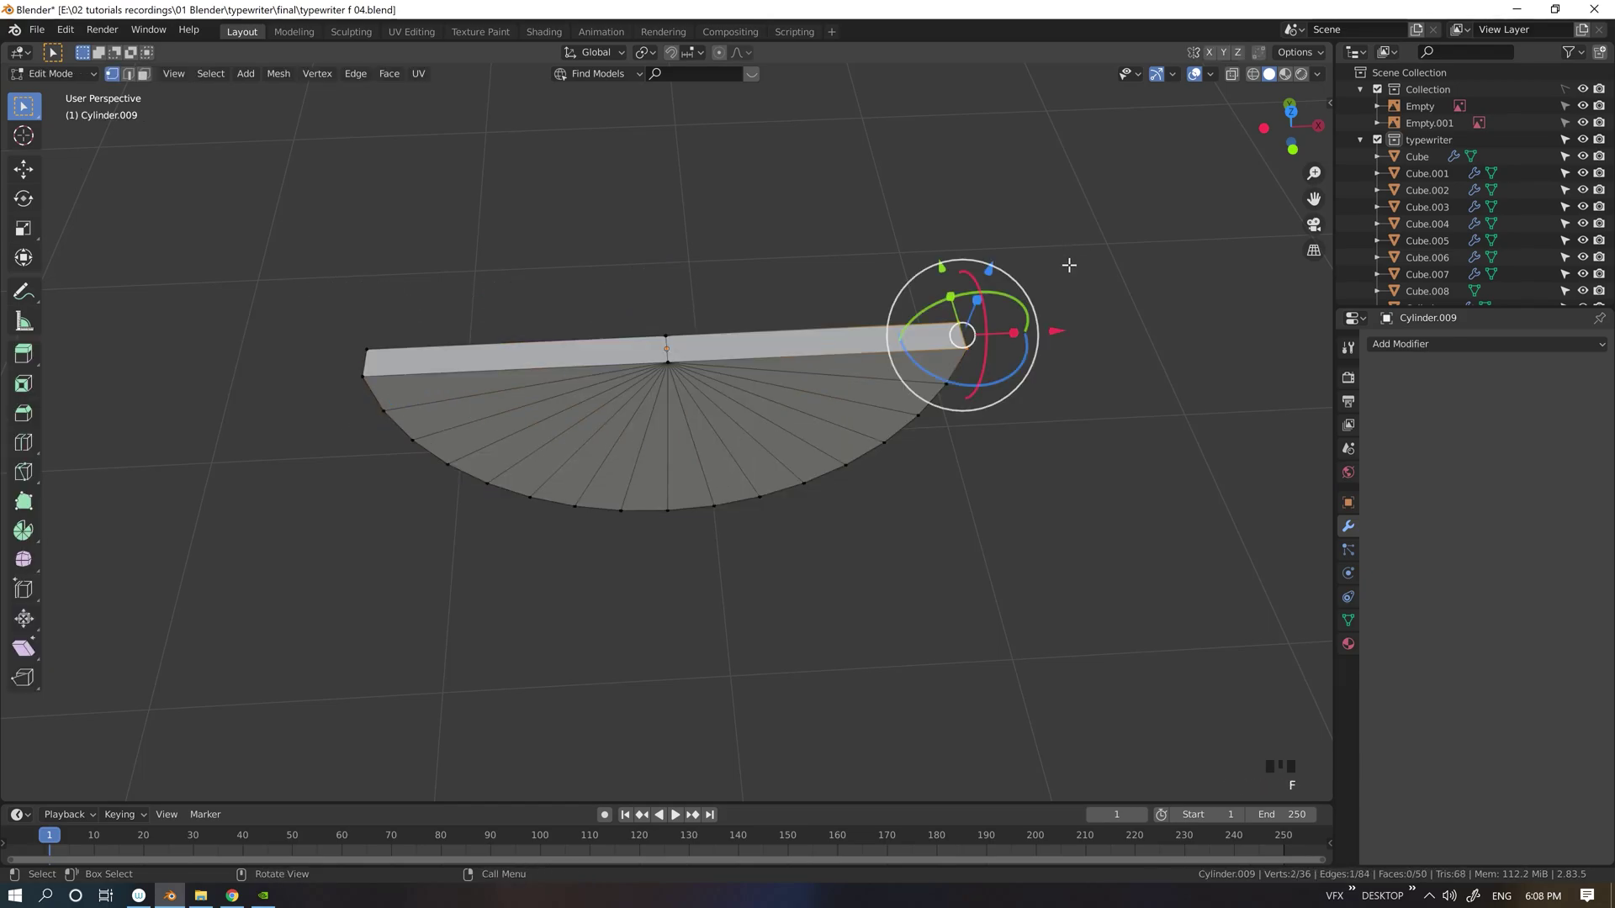
Step: Select all the fan faces on the half disc's front and inset them by about 0.09
middle_click_drag(1069, 265, 1007, 272)
key("3")
left_click(511, 352)
left_click(826, 352, "ctrl")
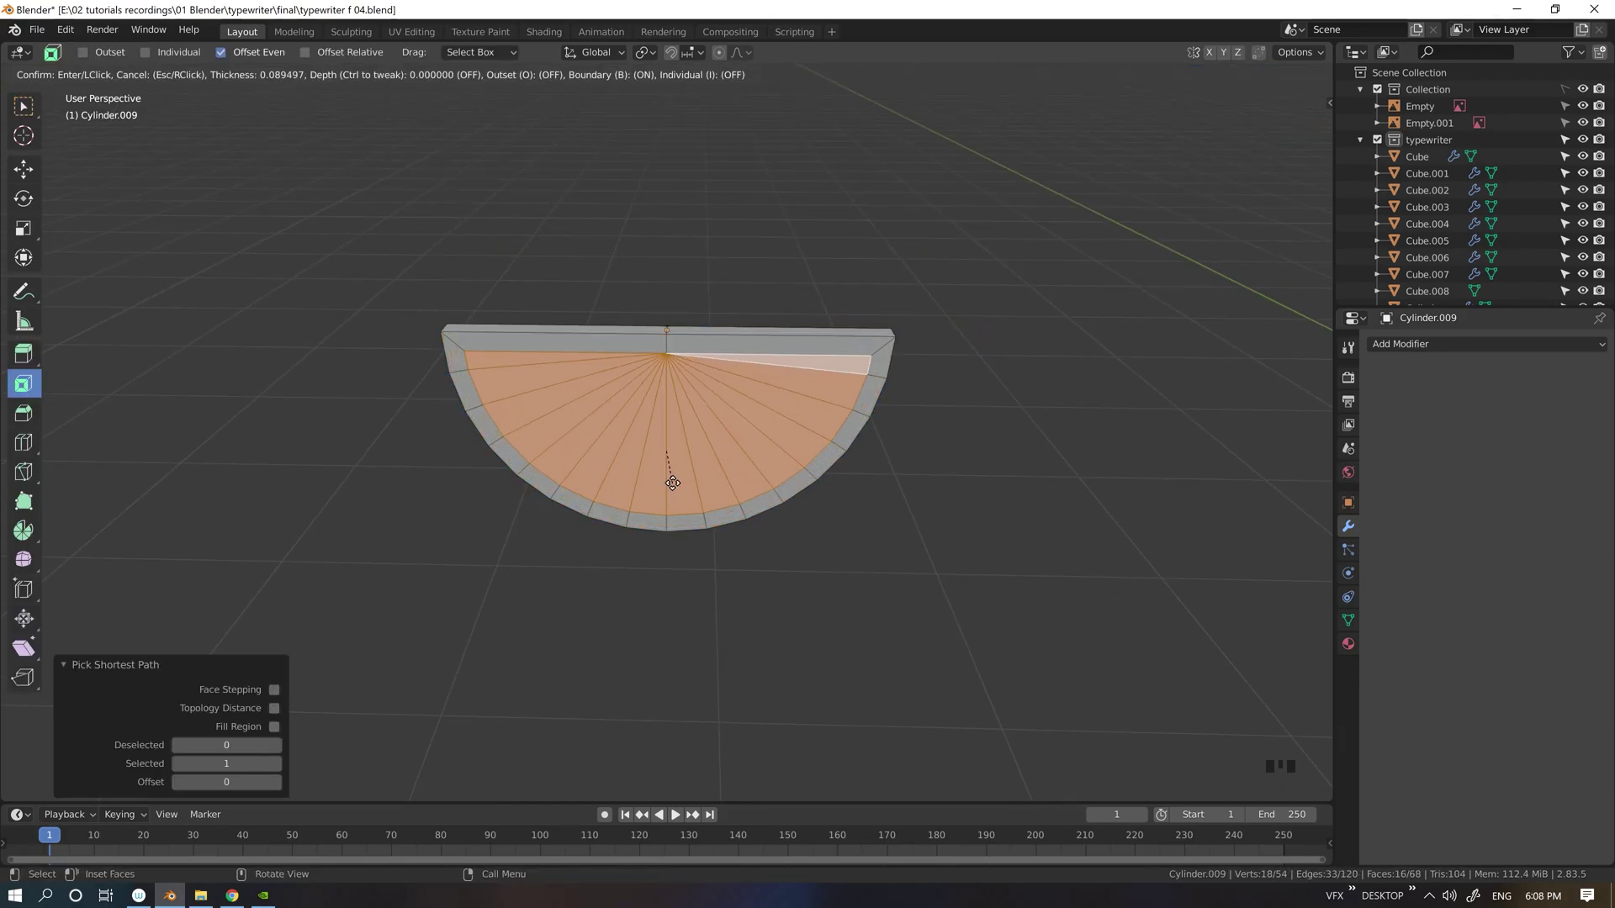
left_click_drag(672, 482, 672, 483)
Step: Select the curved rim faces from one end of the arc to the other and extrude them forward
key("shift+space")
left_click(907, 134)
left_click(455, 357)
left_click(687, 521, "ctrl")
left_click(881, 356, "ctrl")
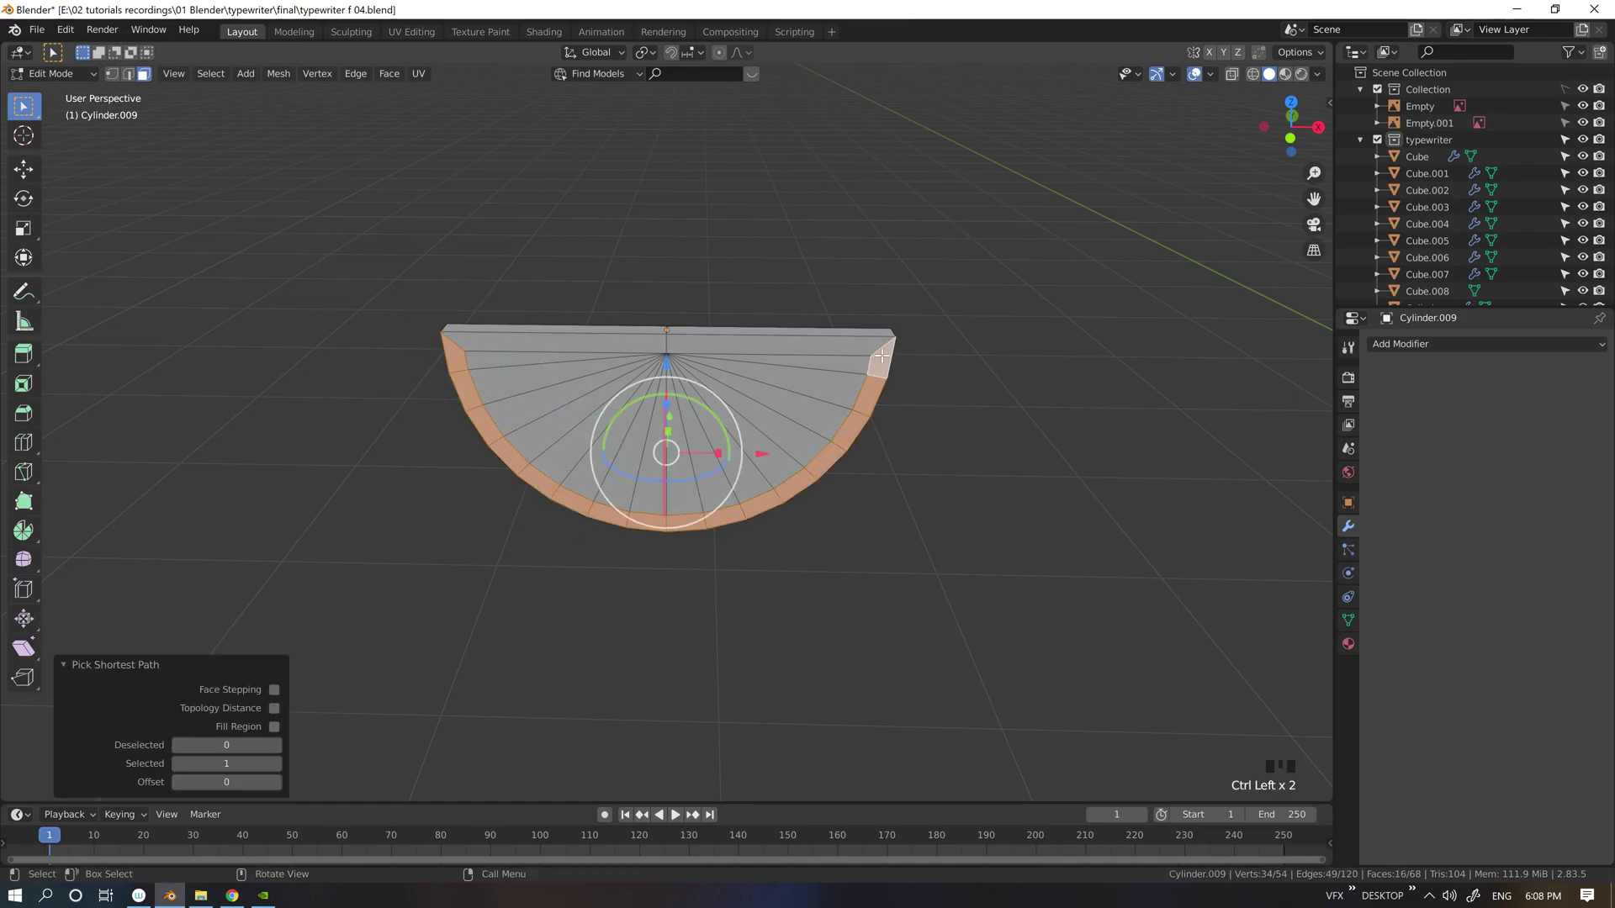
left_click(32, 361)
middle_click_drag(888, 586, 1058, 588)
left_click_drag(737, 455, 766, 461)
Step: Select the curved edge loop on the extruded rim and scale it to 0.977
key("shift+space")
left_click(794, 278)
middle_click_drag(889, 475, 804, 501)
left_click(802, 503)
key("2")
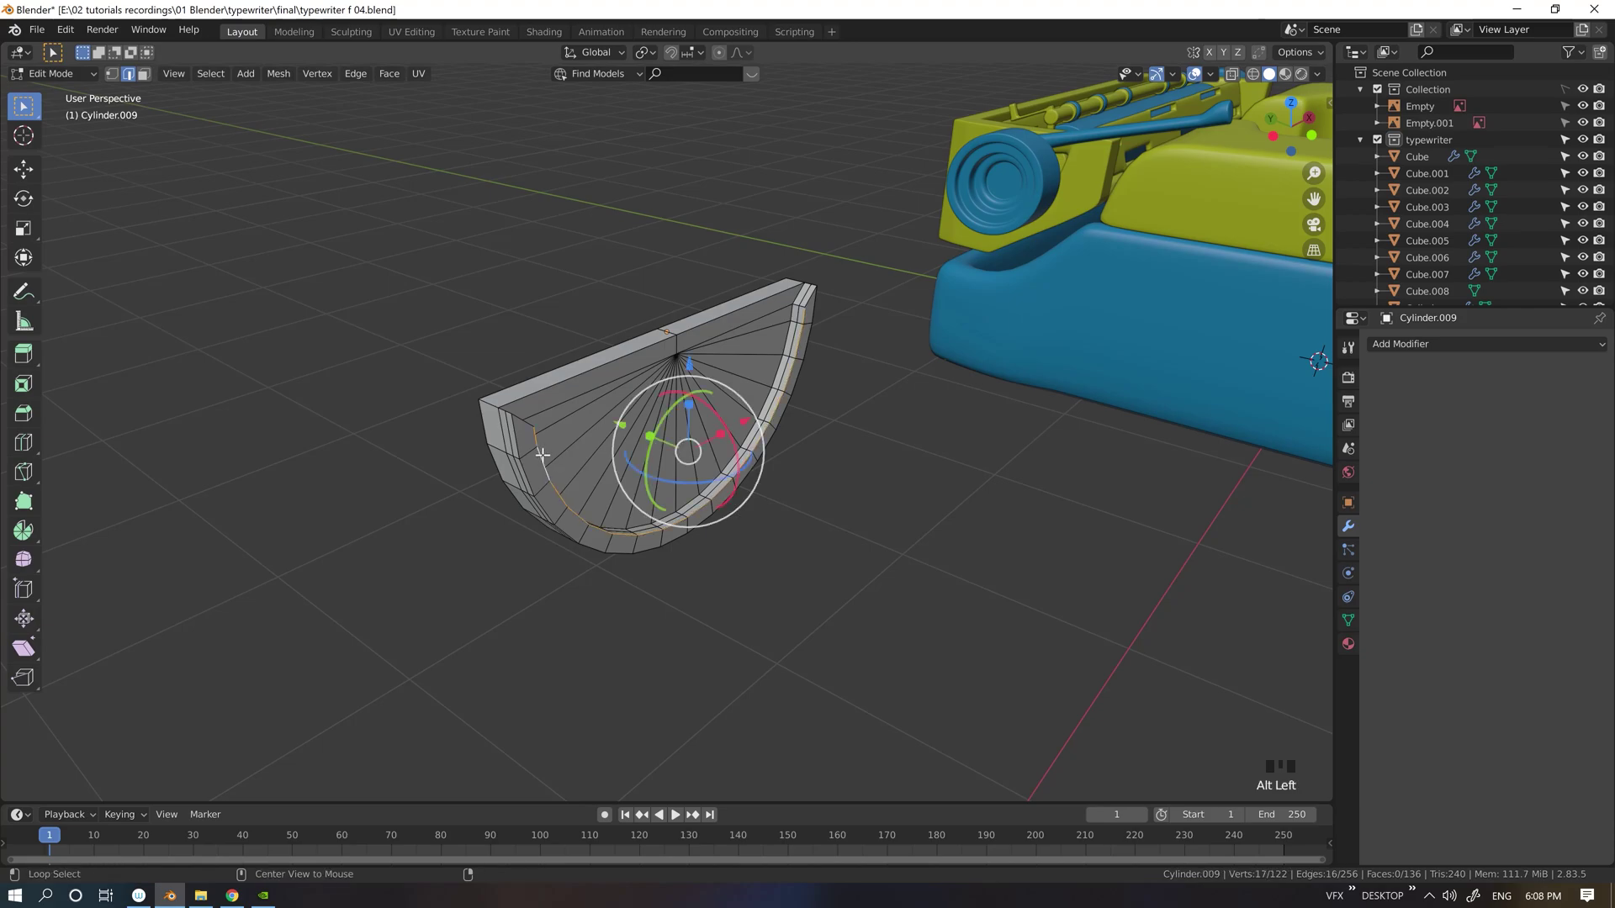
middle_click_drag(543, 454, 937, 414)
left_click(858, 417)
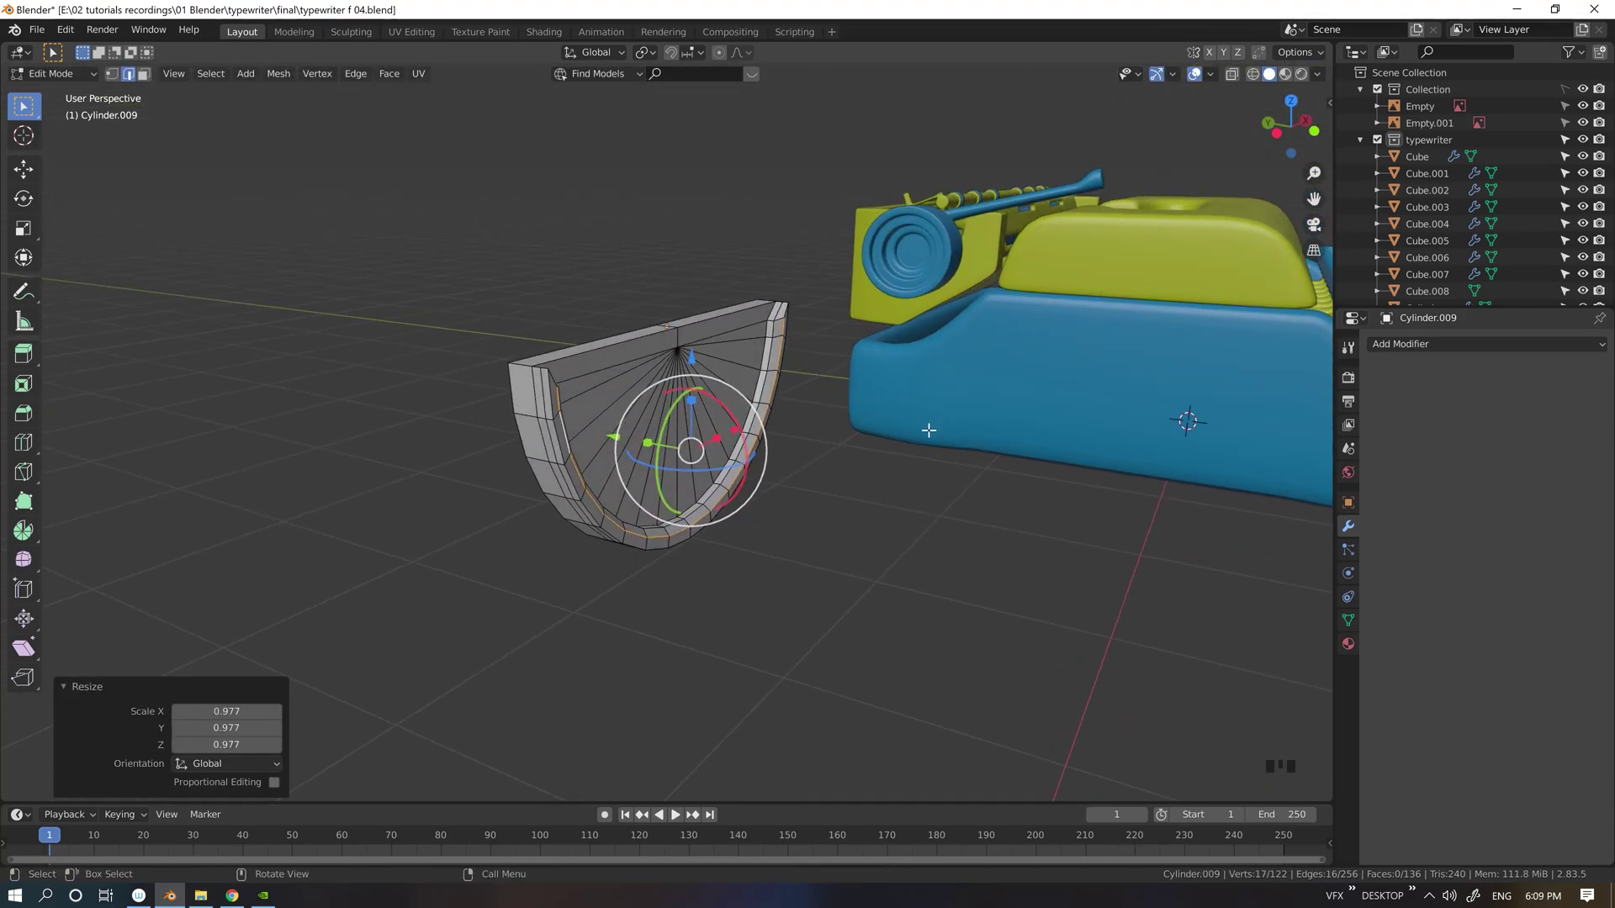
key("grave")
key("shift+a")
left_click(891, 443)
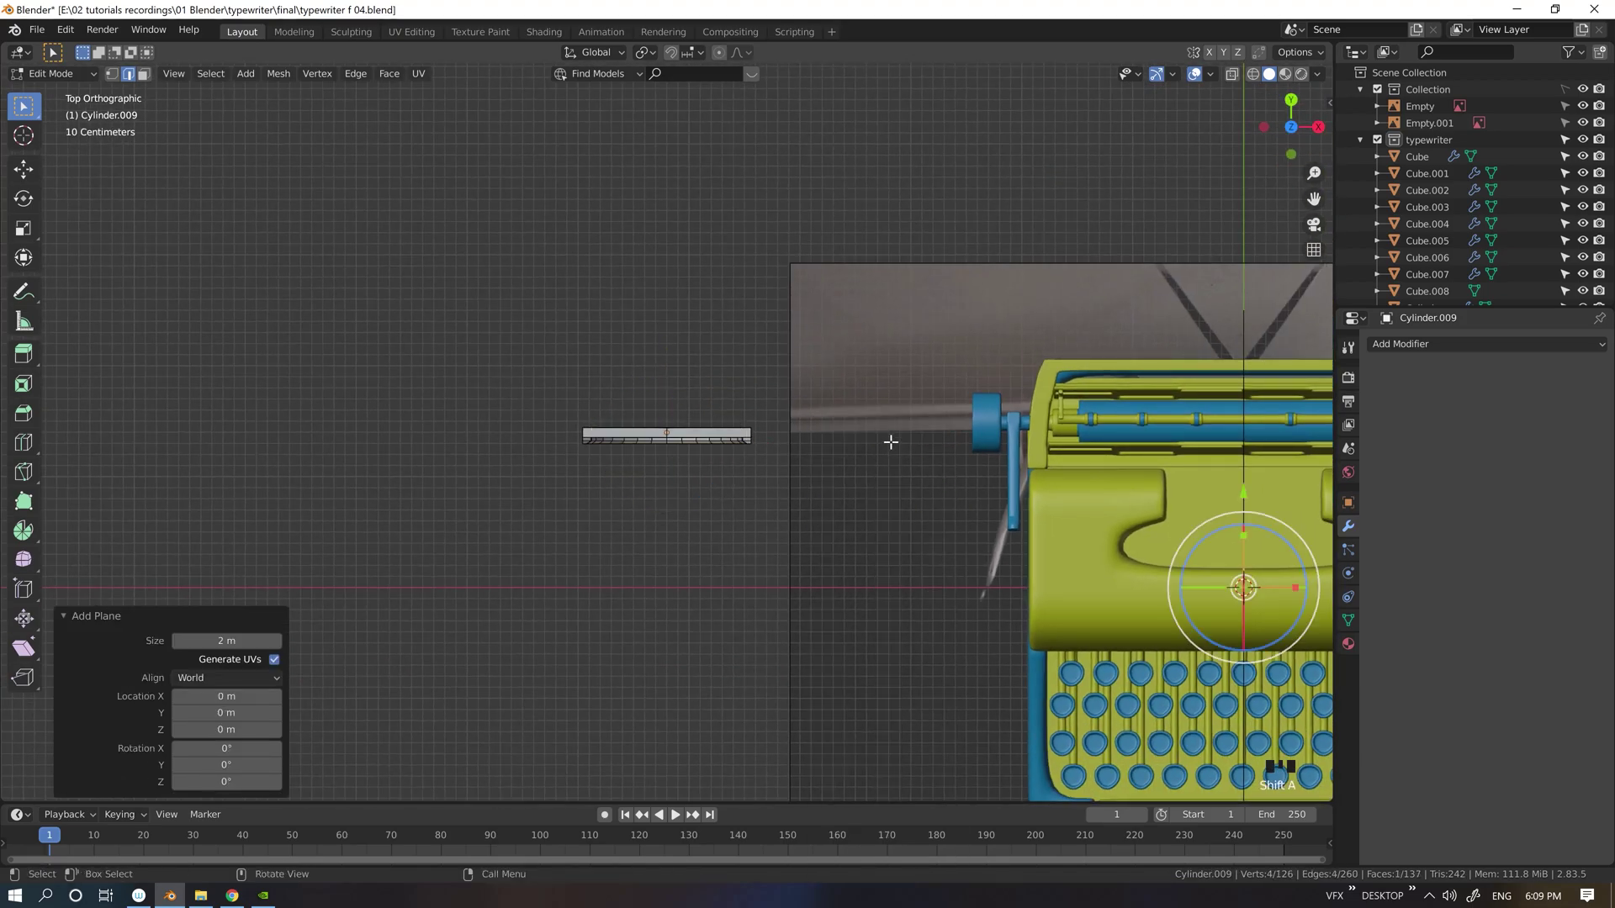
key("ctrl+z")
Step: Add a cube in Object Mode and move it along X towards the half disc
key("Tab")
key("shift+a")
left_click(829, 136)
middle_click_drag(1258, 612, 955, 474)
left_click_drag(1024, 530, 558, 481)
Step: Narrow the cube to a thin bar by moving one side's vertices along X in wireframe view
key("grave")
left_click(761, 330)
key("z")
left_click(415, 475)
key("Tab")
left_click_drag(539, 354, 606, 618)
left_click_drag(656, 484, 438, 480)
left_click(487, 417)
Step: Show the quad view and raise the bar's lower vertices about 1.87 m along Z in the right view
key("ctrl+alt+q")
left_click_drag(1061, 677, 887, 753)
left_click_drag(974, 616, 984, 505)
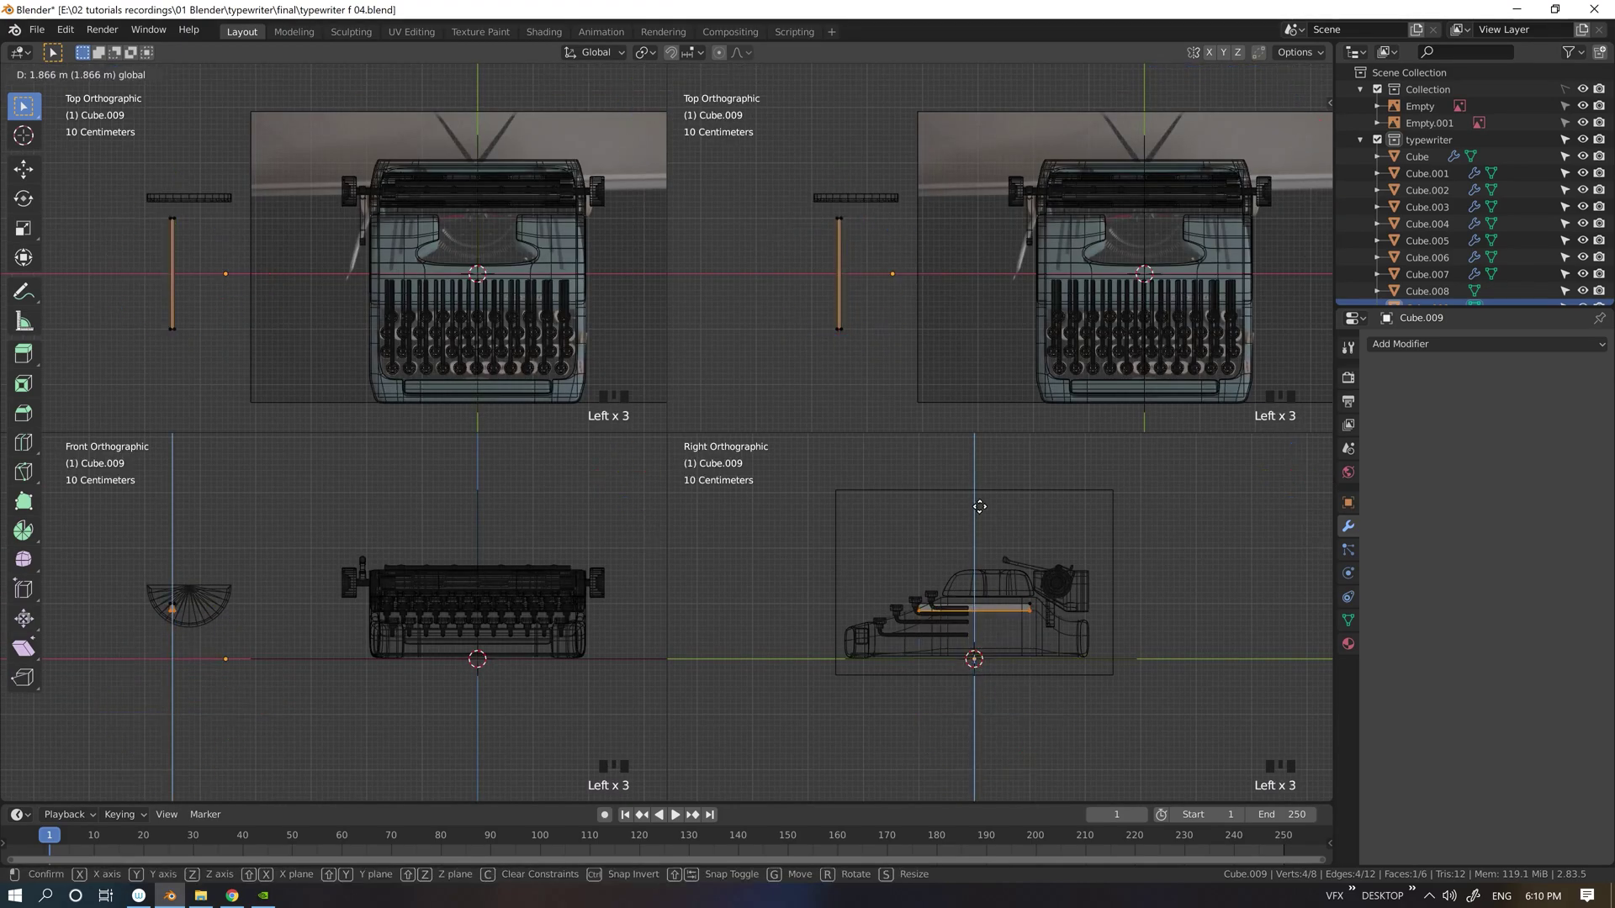
Step: Shorten the bar in the right view by moving its front vertices back along Y, and flatten it by lowering its upper vertices along Z
left_click_drag(950, 572, 904, 641)
left_click_drag(1019, 606, 1091, 635)
left_click(1113, 545)
scroll(1113, 544, "up", 8)
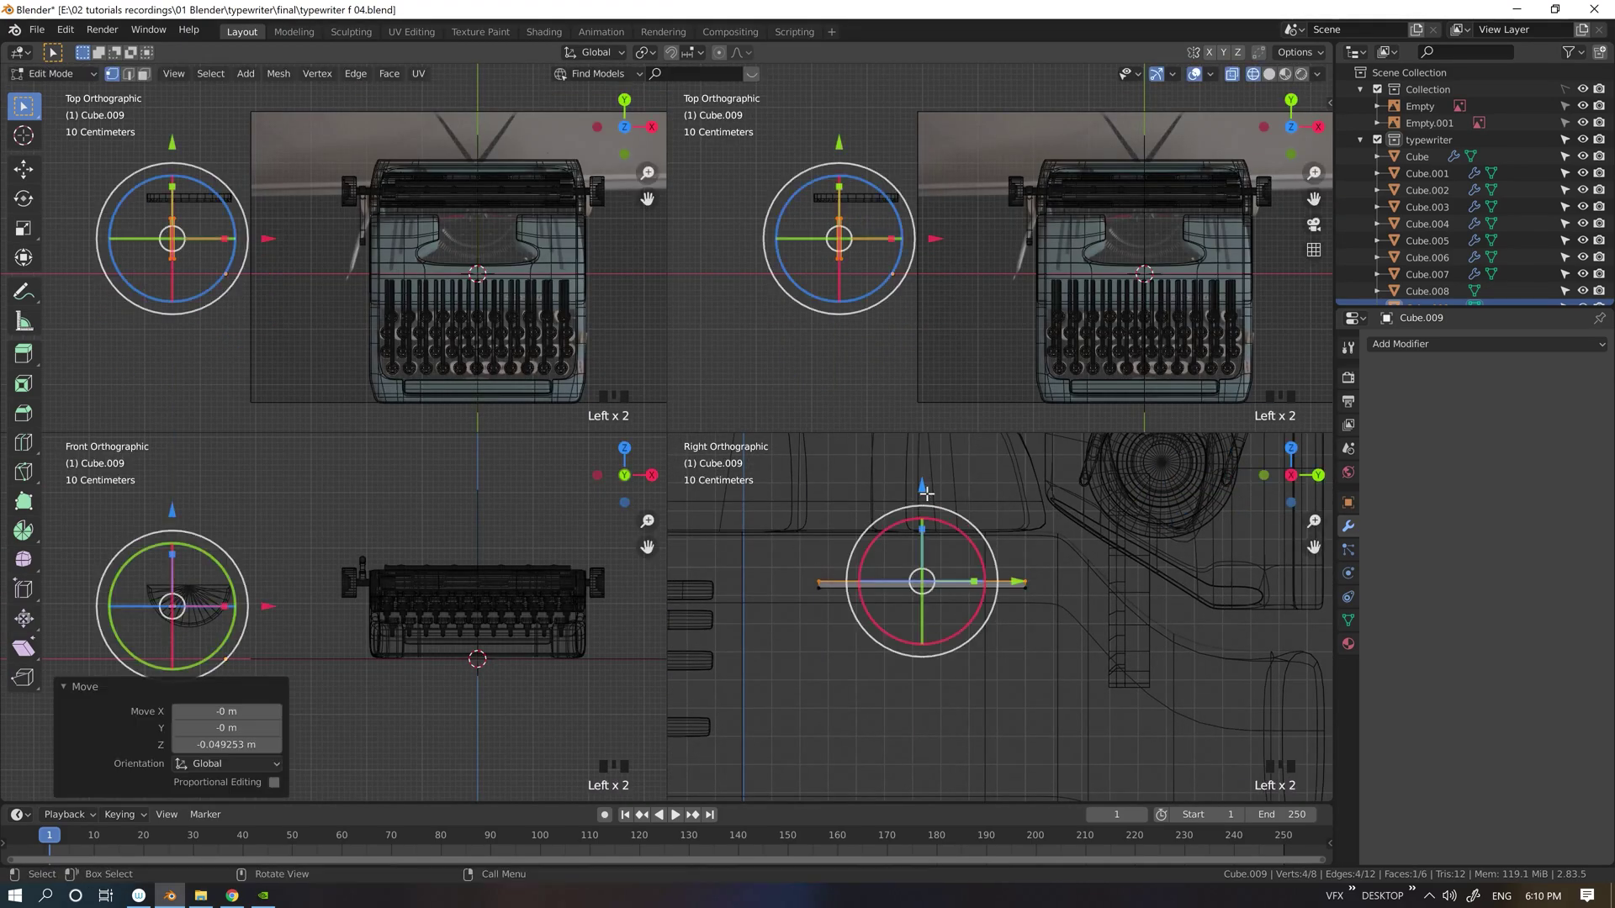
scroll(262, 666, "up", 7)
key("3")
left_click(276, 612)
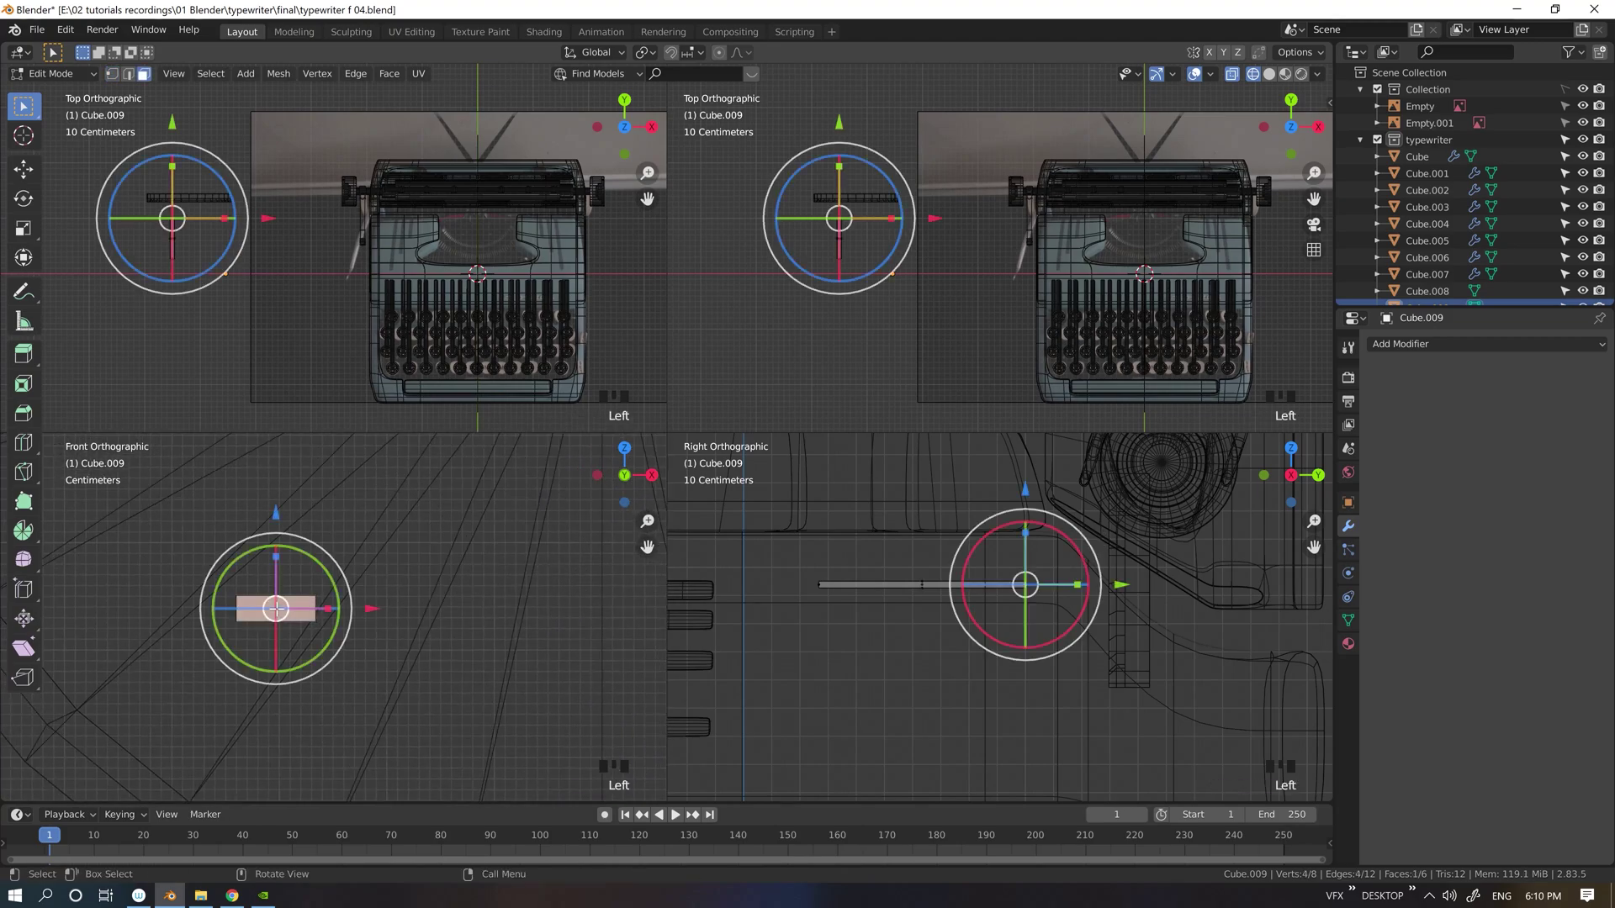
left_click(24, 384)
left_click_drag(285, 621, 285, 622)
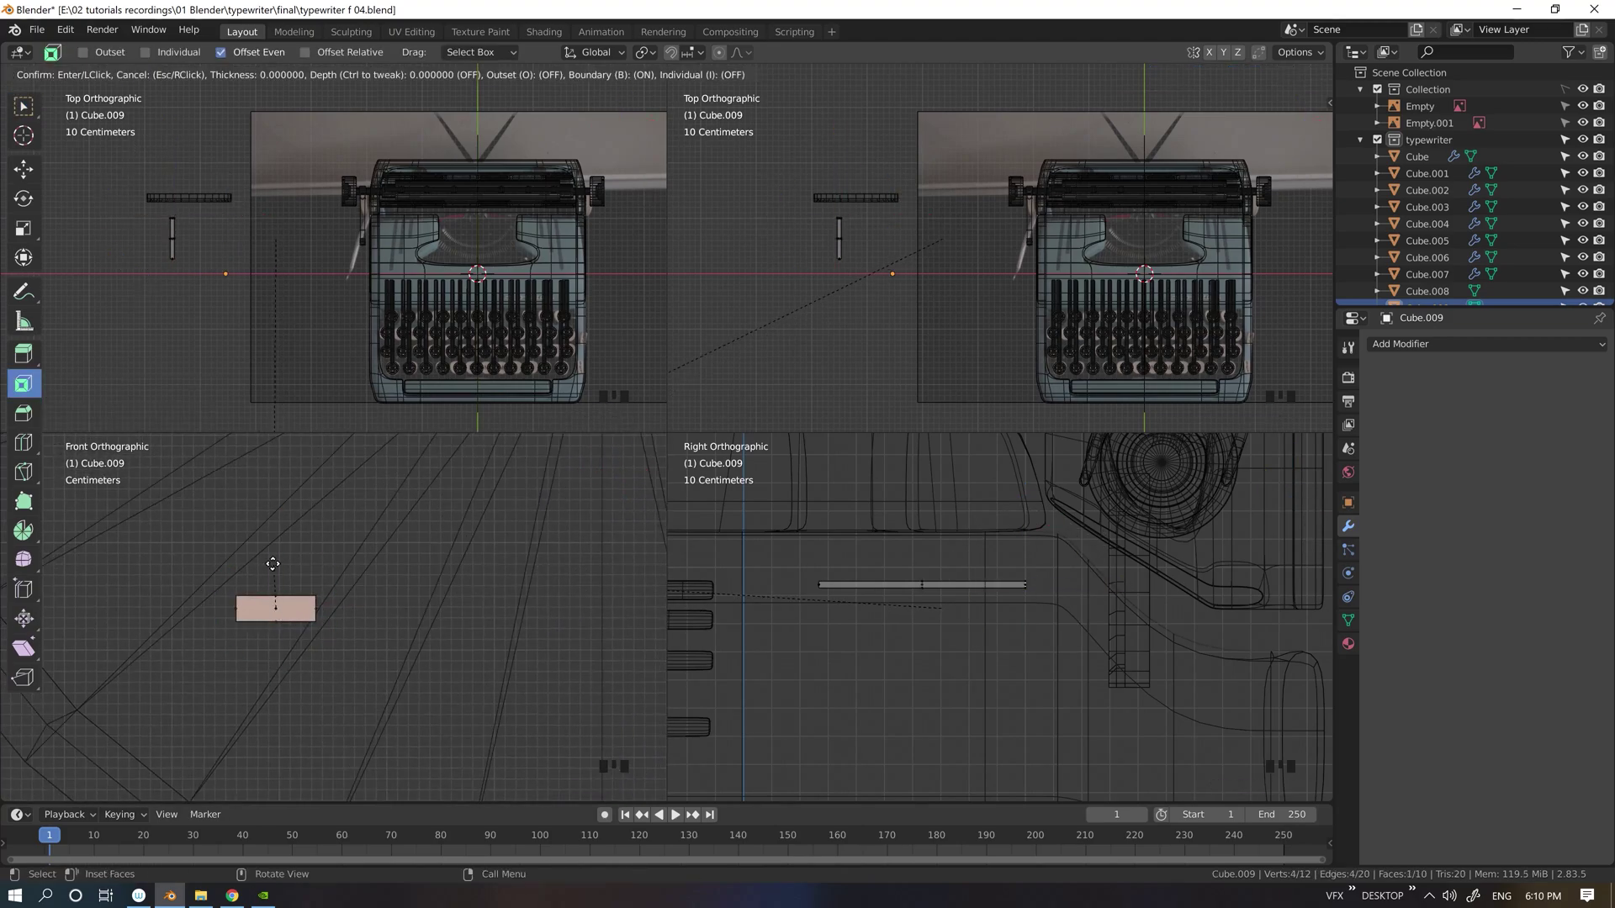
left_click_drag(273, 564, 291, 573)
key("ctrl+z")
key("ctrl+z")
Step: Select the bar's front end face in the perspective view and inset it
middle_click_drag(862, 252, 866, 126)
left_click(829, 246)
key("KP_Decimal")
left_click(1032, 294)
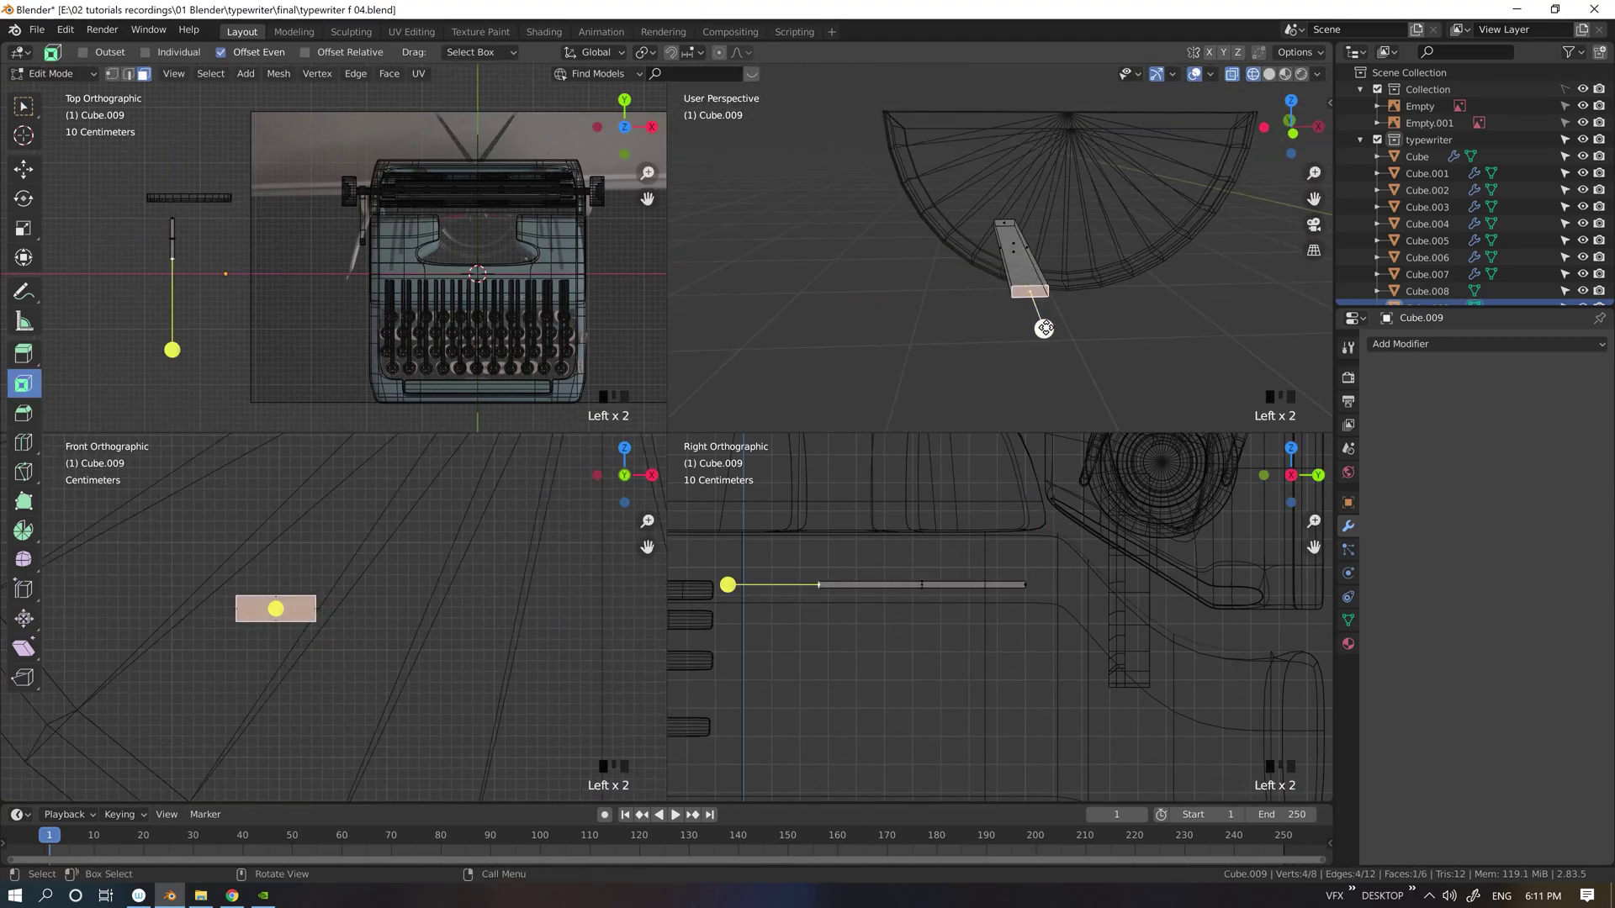
left_click_drag(1045, 328, 1051, 311)
Step: Extrude the inset end face forward and add a loop cut around the extruded tip
key("space")
left_click(1005, 149)
middle_click_drag(1085, 320, 1085, 244, "ctrl")
left_click(1127, 412)
left_click_drag(1178, 414, 1144, 414)
key("e")
middle_click_drag(1178, 395, 1082, 292)
left_click(1324, 348)
left_click(1254, 353)
key("space")
left_click(1172, 519)
left_click(1230, 312)
Step: Extrude the two opposite side faces at the front of the tip and scale them about 2.63 along X
key("3")
key("w")
left_click(1216, 321)
left_click(770, 332, "shift")
middle_click_drag(770, 332, 850, 320)
key("e")
left_click(850, 321)
key("s")
key("x")
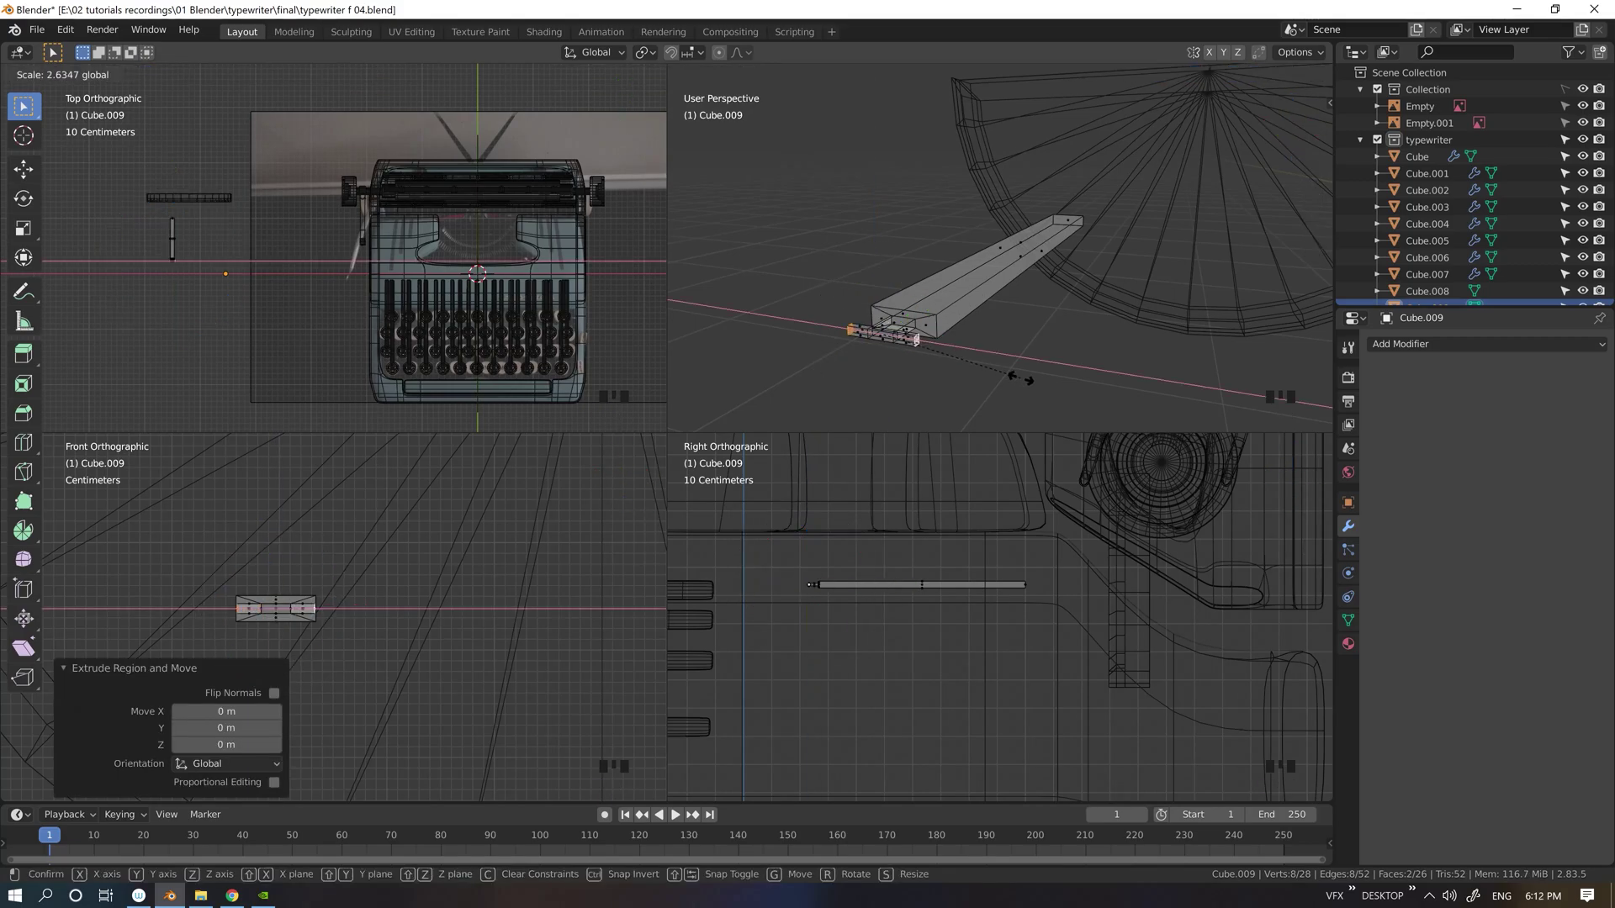
left_click(1021, 379)
Step: Extrude the tip's two outer side faces once more and return to Object Mode
left_click(859, 326)
left_click(906, 333, "shift")
left_click(878, 222)
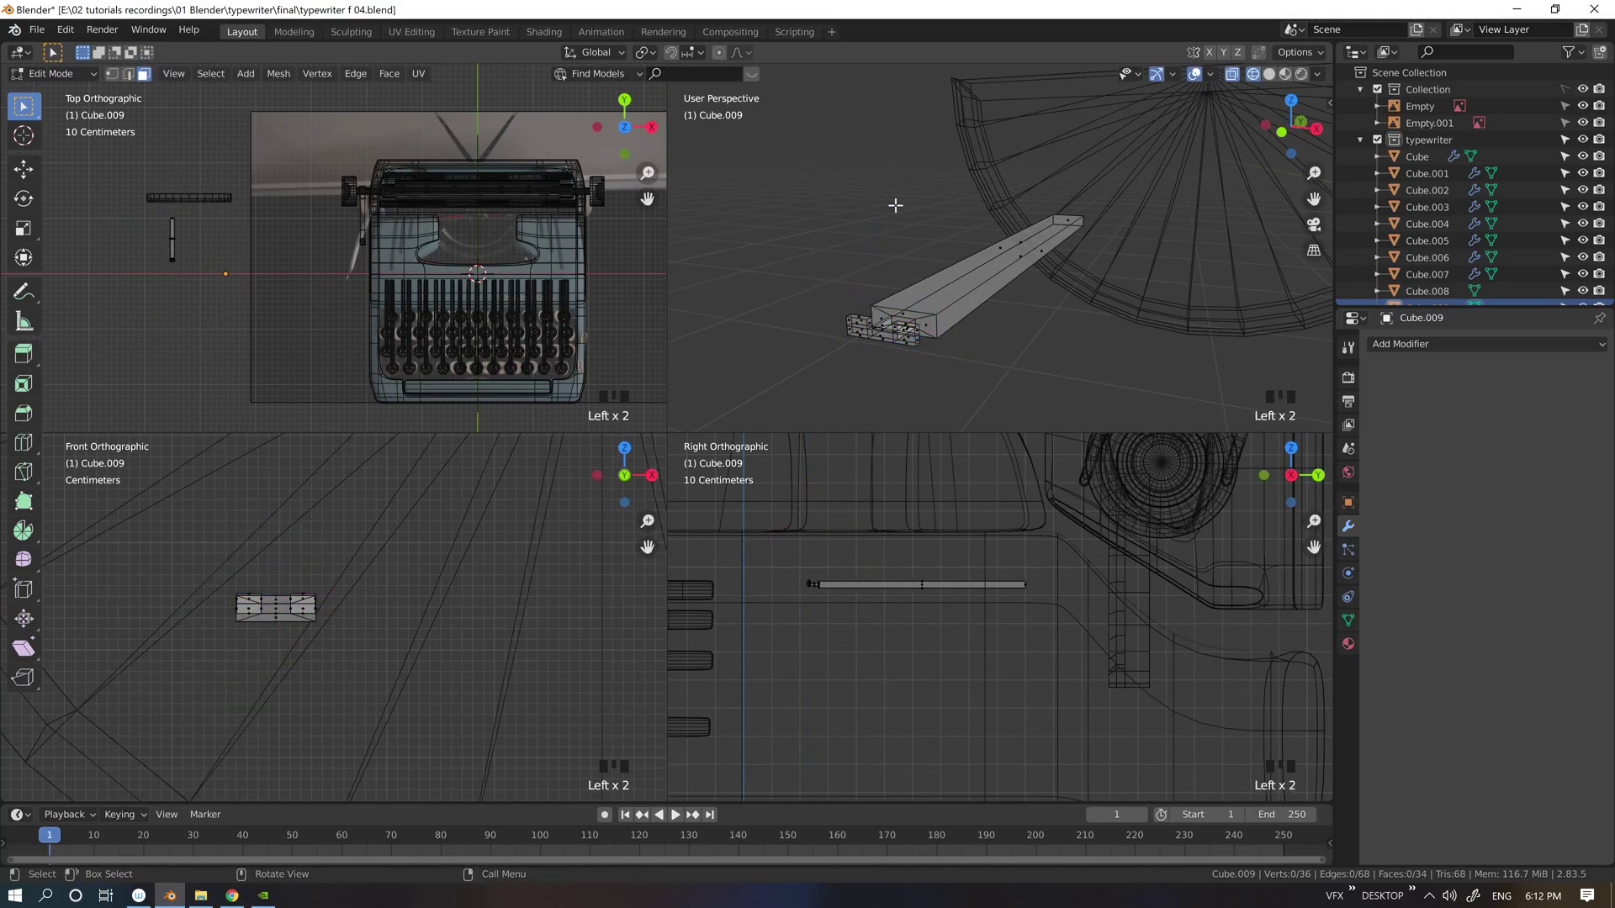
key("Tab")
Step: Move the bar in the enlarged top view about -0.41 m along X and 0.28 m along Y to the half disc's left end
middle_click_drag(894, 205, 680, 474)
key("ctrl+space")
key("grave")
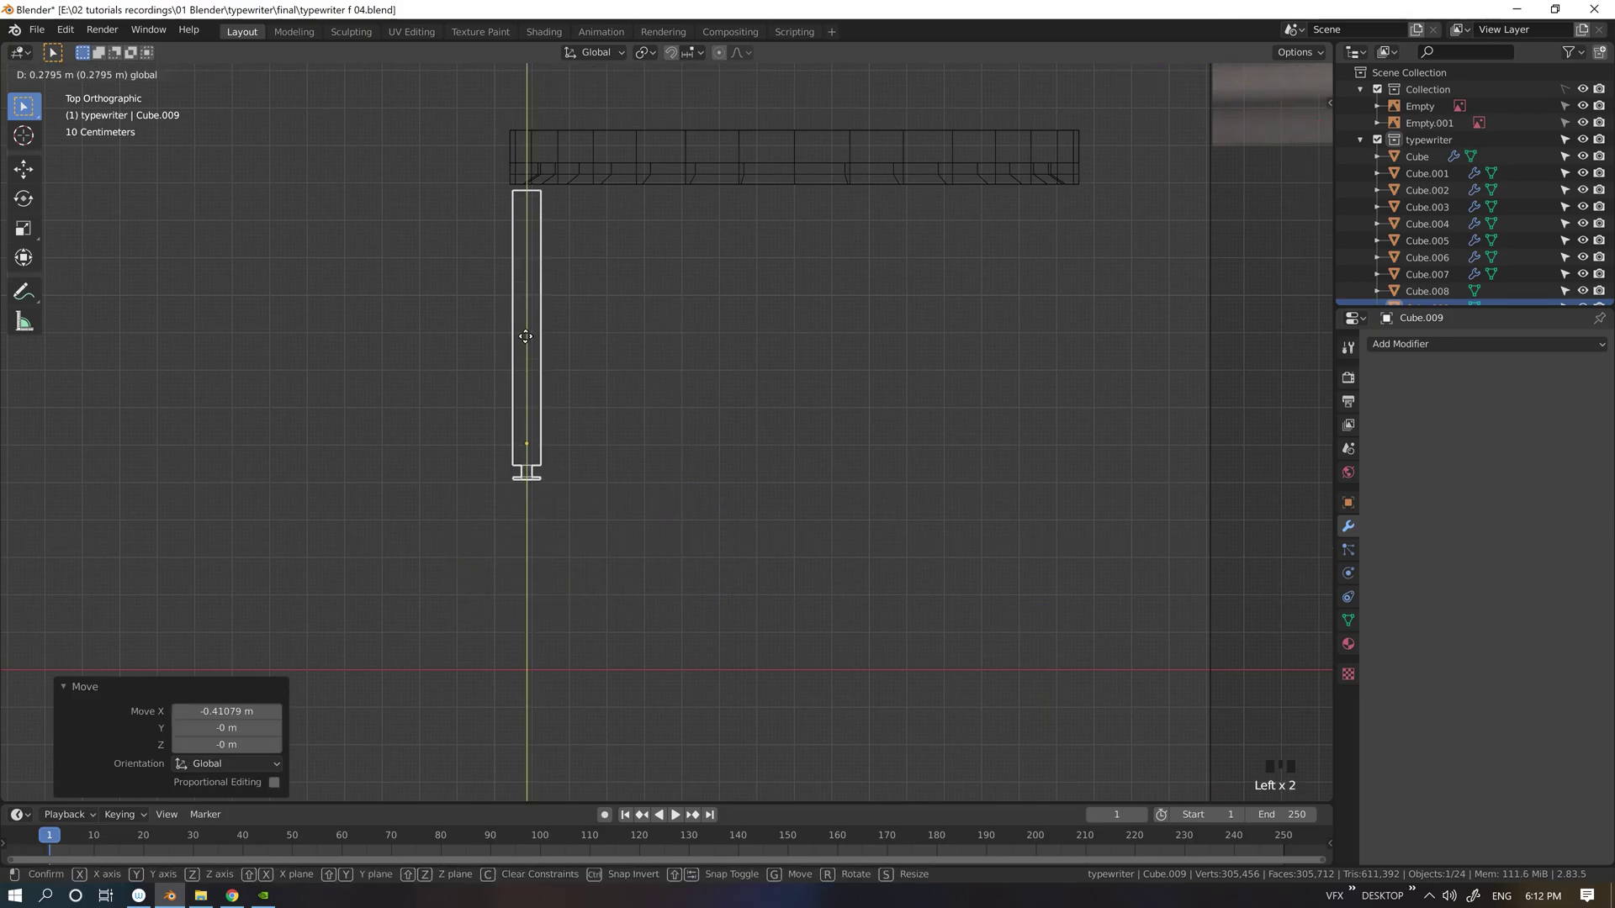
key("ctrl+KP_3")
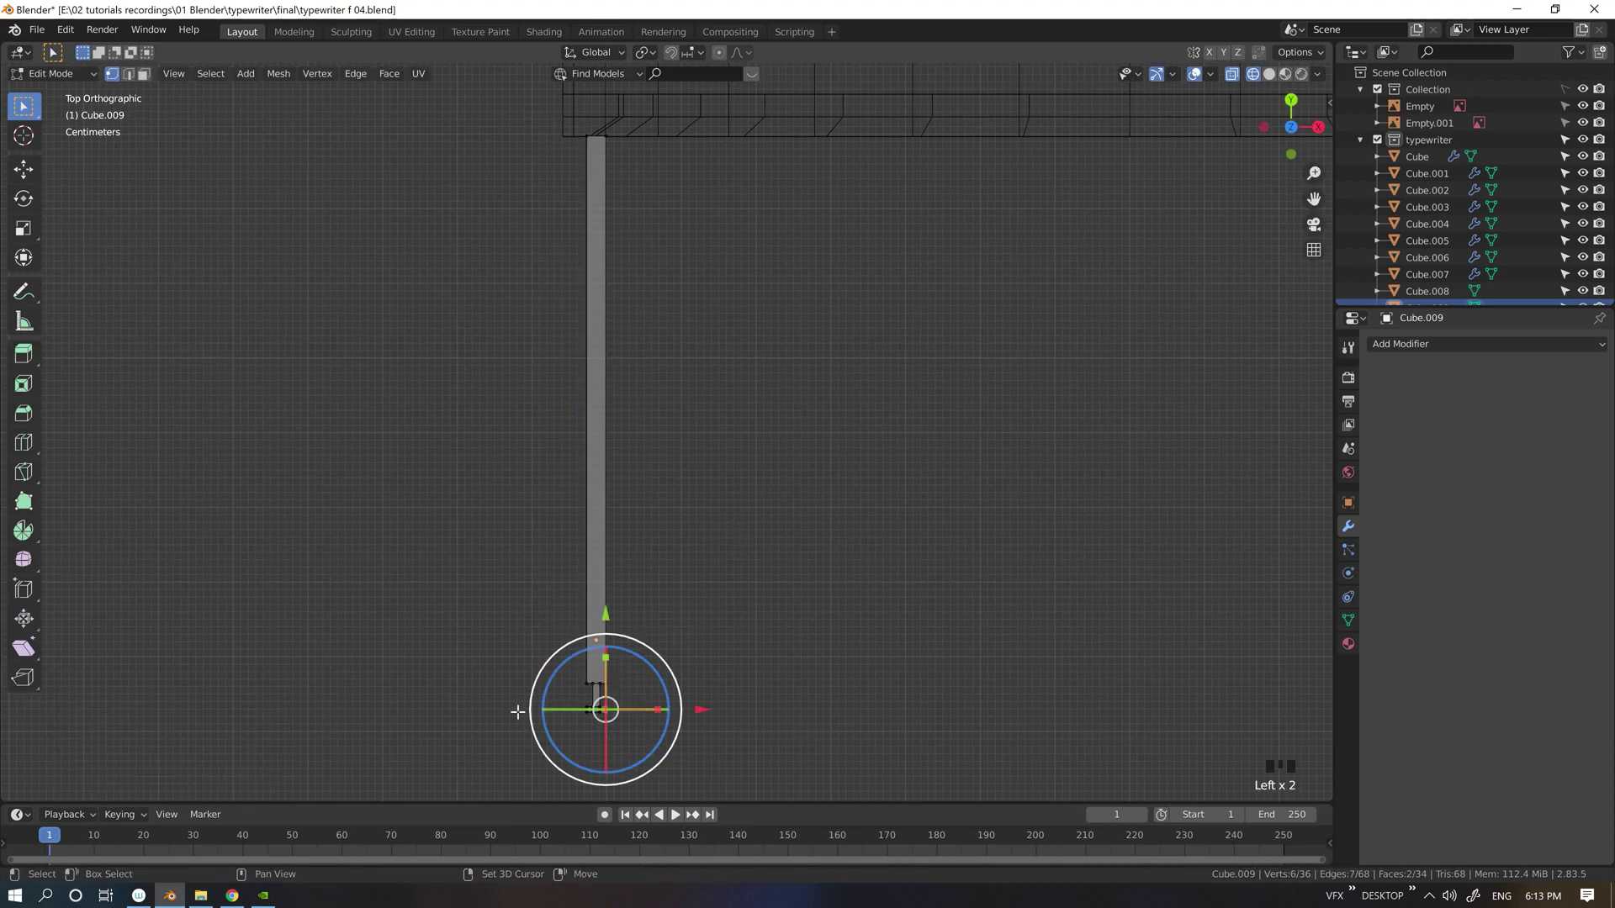
Step: Widen the crosspiece at the bar's tip by scaling its vertices along X in Edit Mode
key("s")
key("x")
left_click_drag(694, 629, 601, 725)
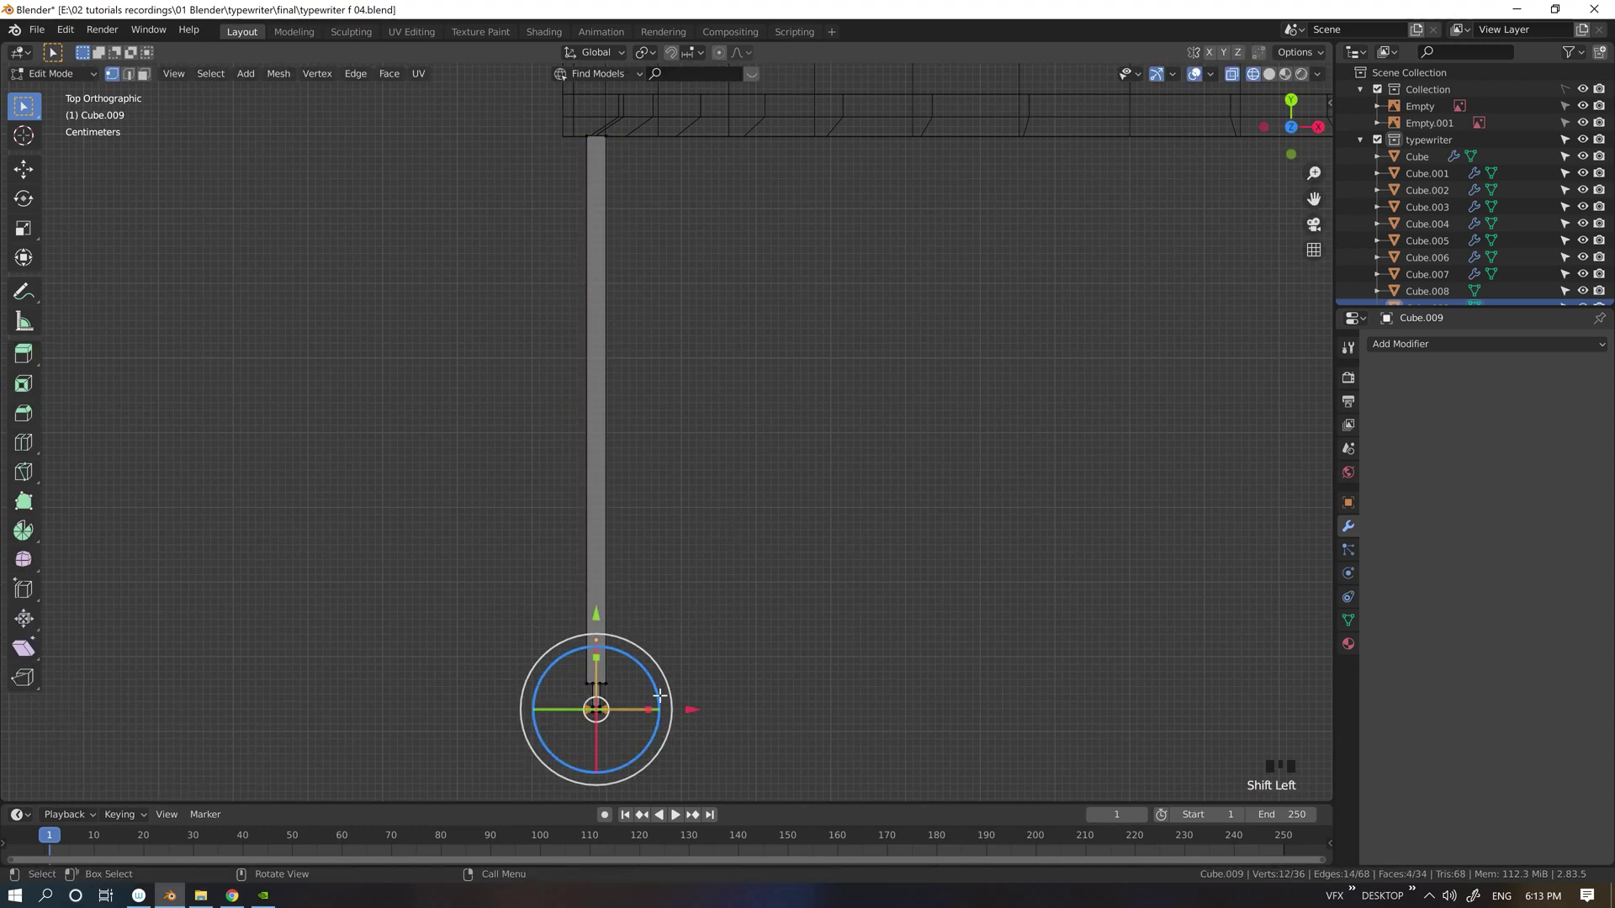
key("s")
key("x")
left_click(822, 624)
mouse_move(822, 624)
middle_mouse_down()
mouse_move(749, 404)
mouse_move(718, 505)
middle_mouse_up()
key("Tab")
Step: Switch to solid shading and align the bar with the half disc's rim, lowering it about 0.05 m along Z and adjusting it along X
scroll(719, 505, "down", 5)
key("z")
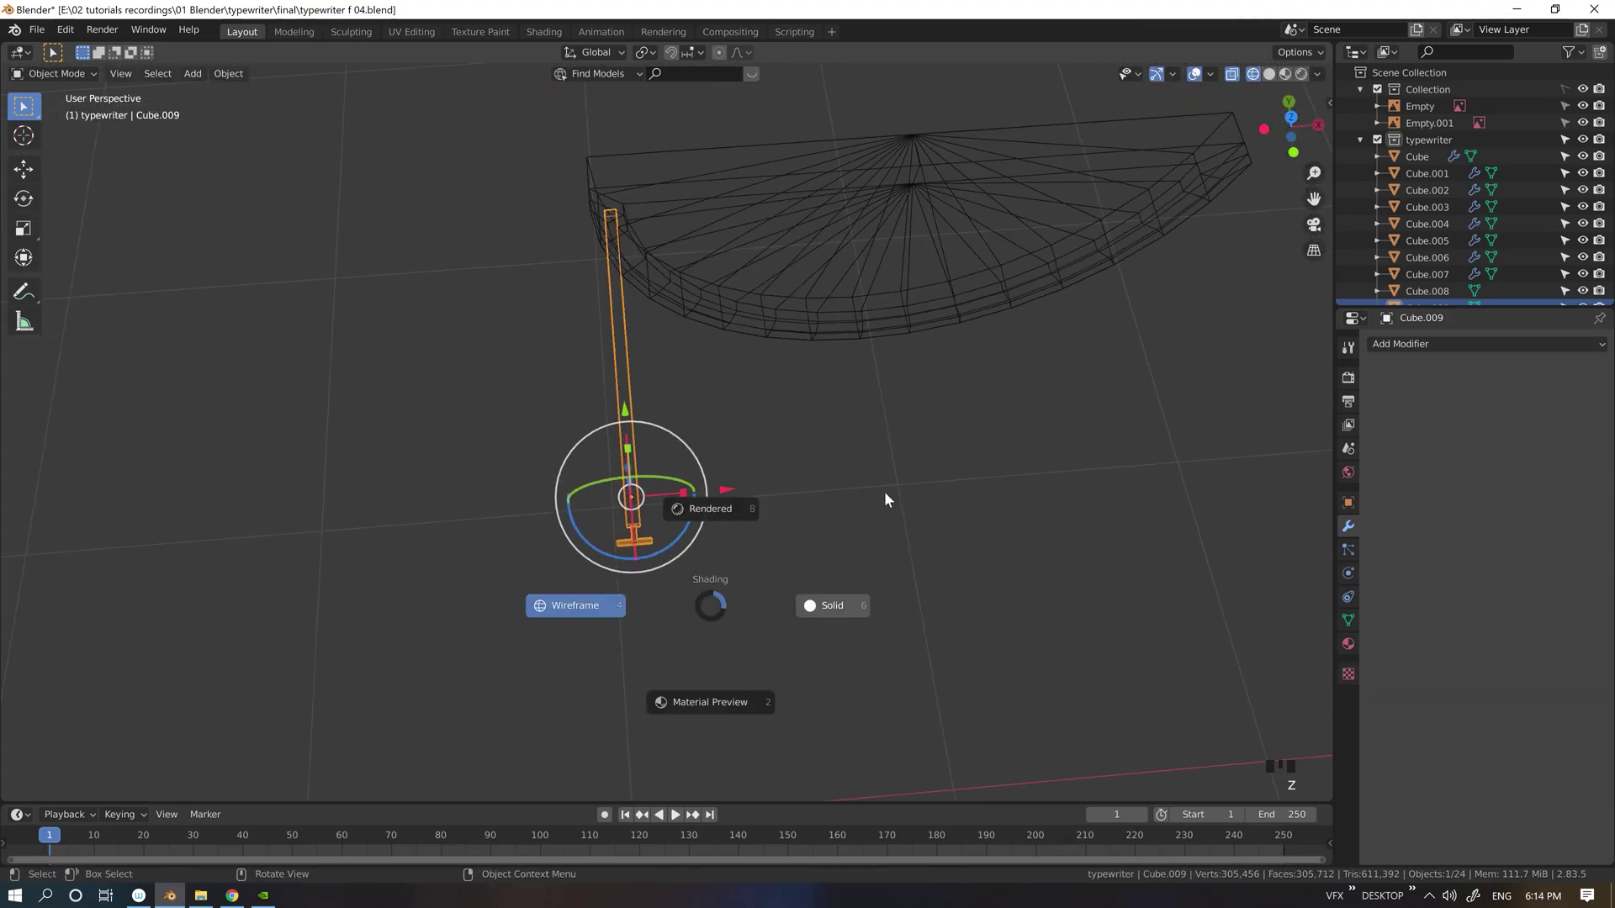
key("grave")
left_click_drag(721, 544, 705, 545)
middle_click_drag(790, 539, 857, 331)
left_click_drag(712, 243, 712, 268)
middle_click_drag(712, 268, 725, 370)
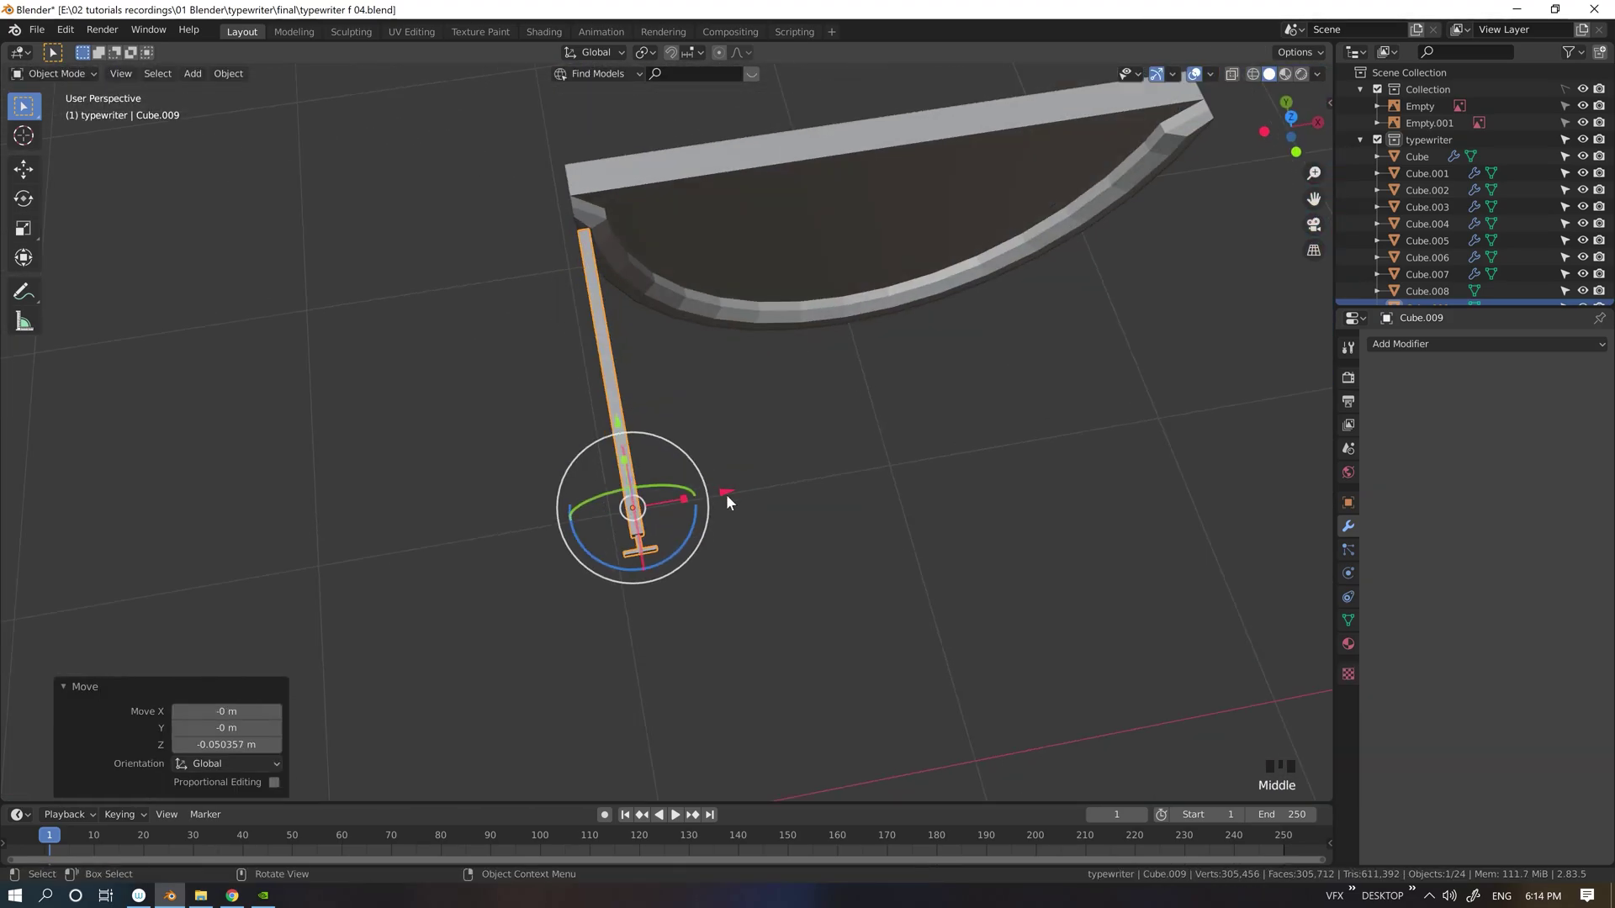
left_click_drag(727, 495, 723, 497)
Step: Snap the 3D cursor to the half disc's origin and set the bar's origin to the 3D cursor
middle_click_drag(730, 330, 828, 324, "ctrl")
left_click(833, 322)
key("shift+s")
left_click(833, 418)
left_click(642, 399)
key("shift+s")
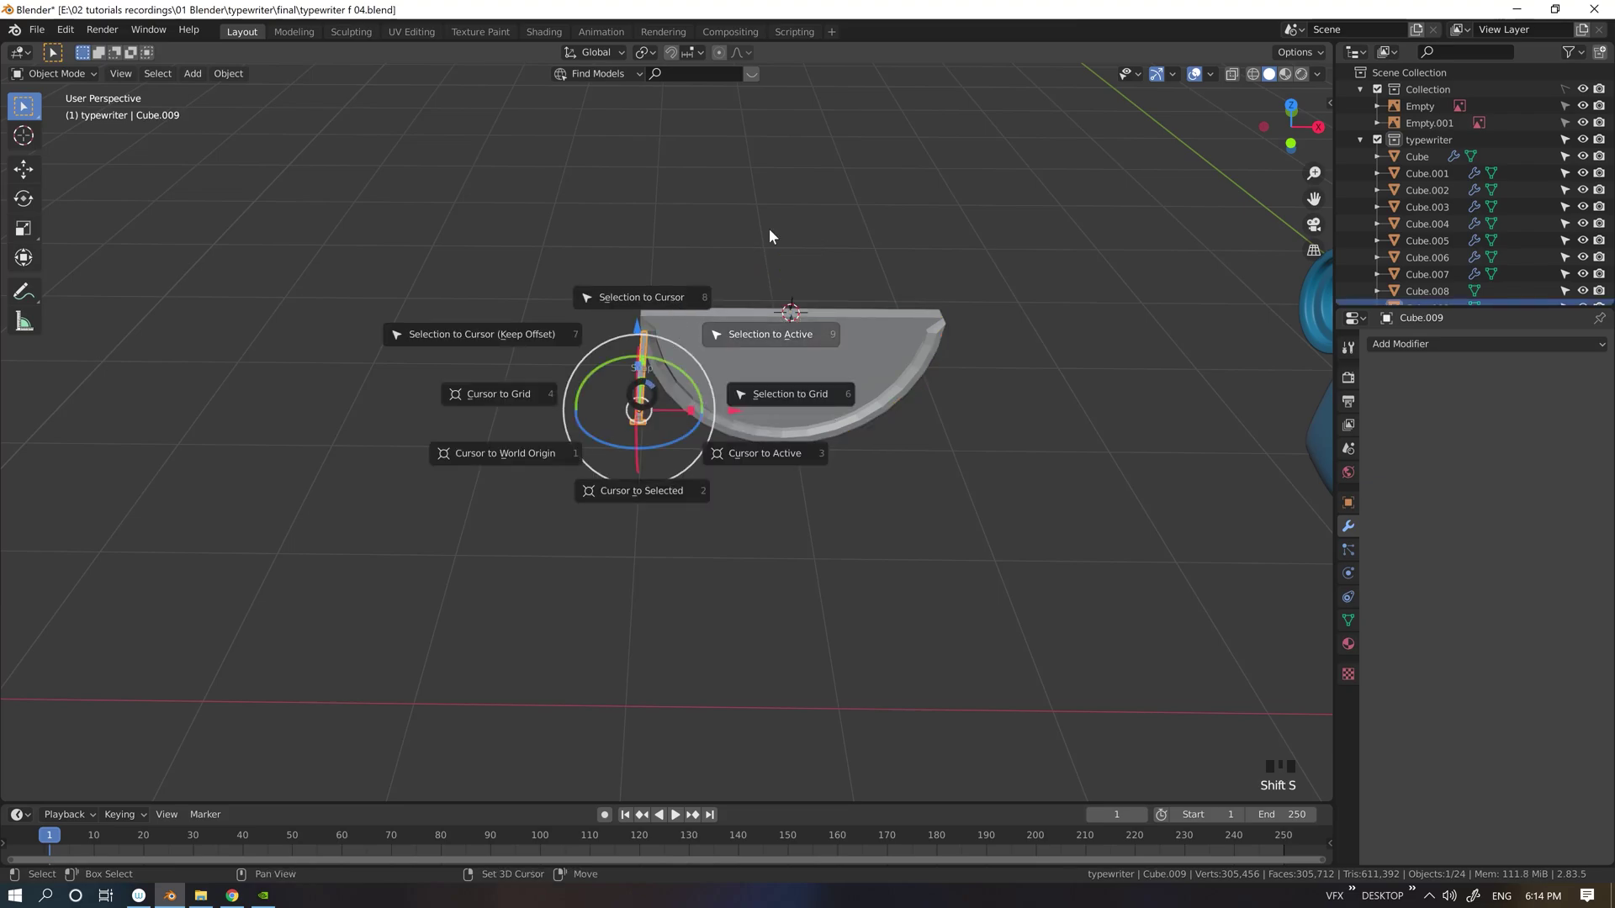
right_click(689, 396)
left_click(811, 436)
middle_click_drag(811, 436, 831, 325)
left_click(1422, 344)
left_click(1274, 381)
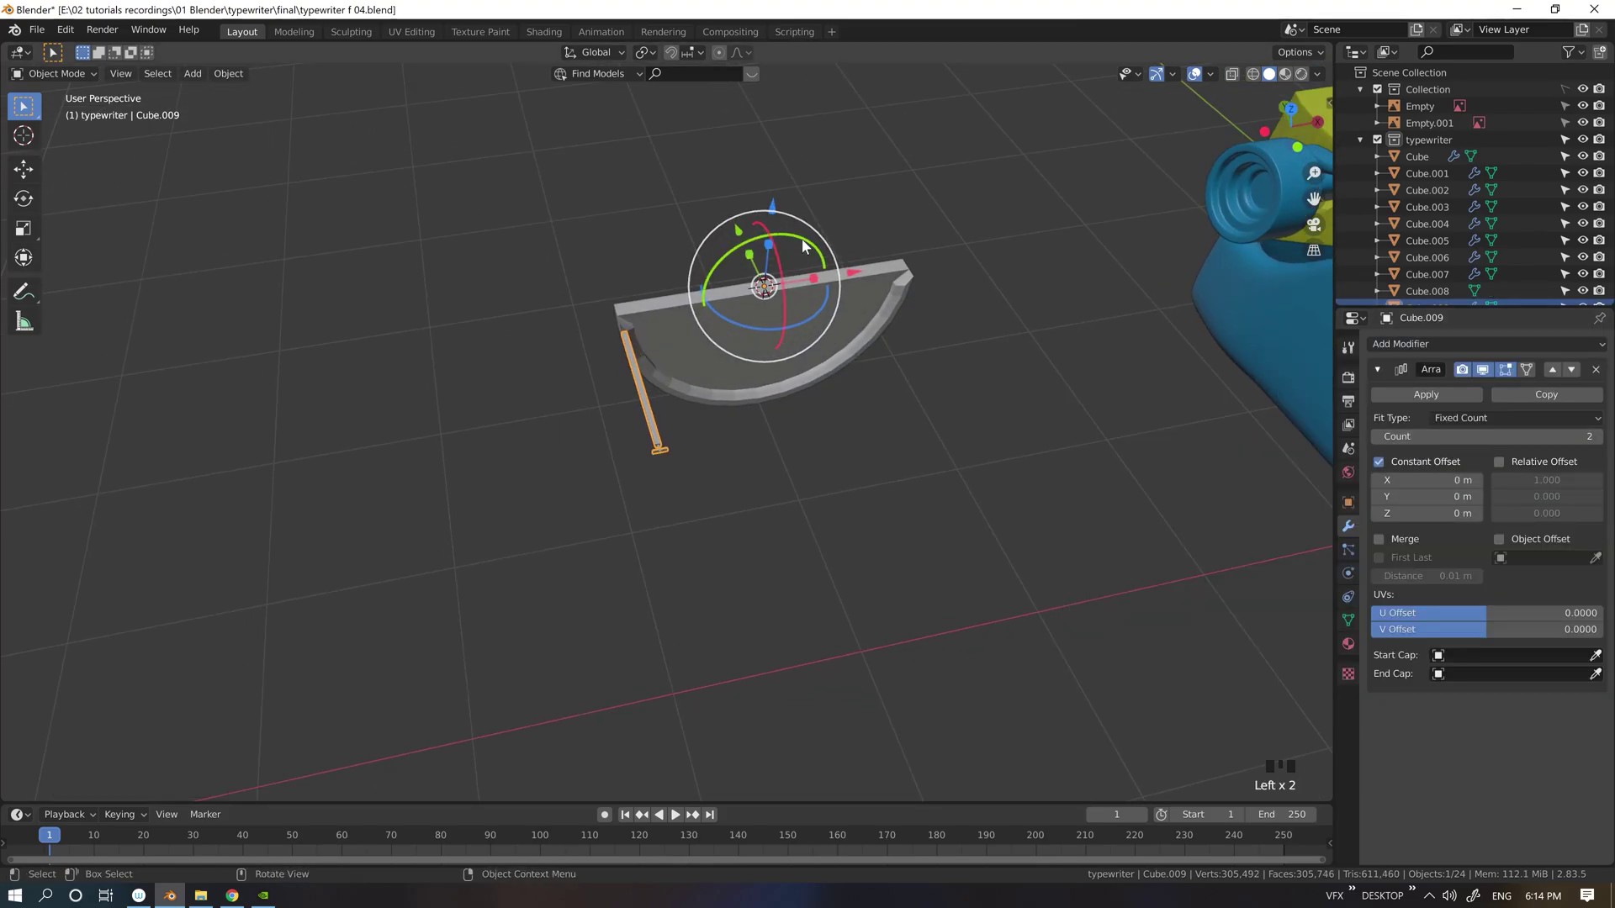
left_click_drag(794, 239, 791, 237)
left_click(1595, 369)
Step: Duplicate the type bar repeatedly in front view, rotating each copy about 4.8° around Y along the left part of the half disc's rim
middle_click_drag(851, 393, 847, 292)
key("grave")
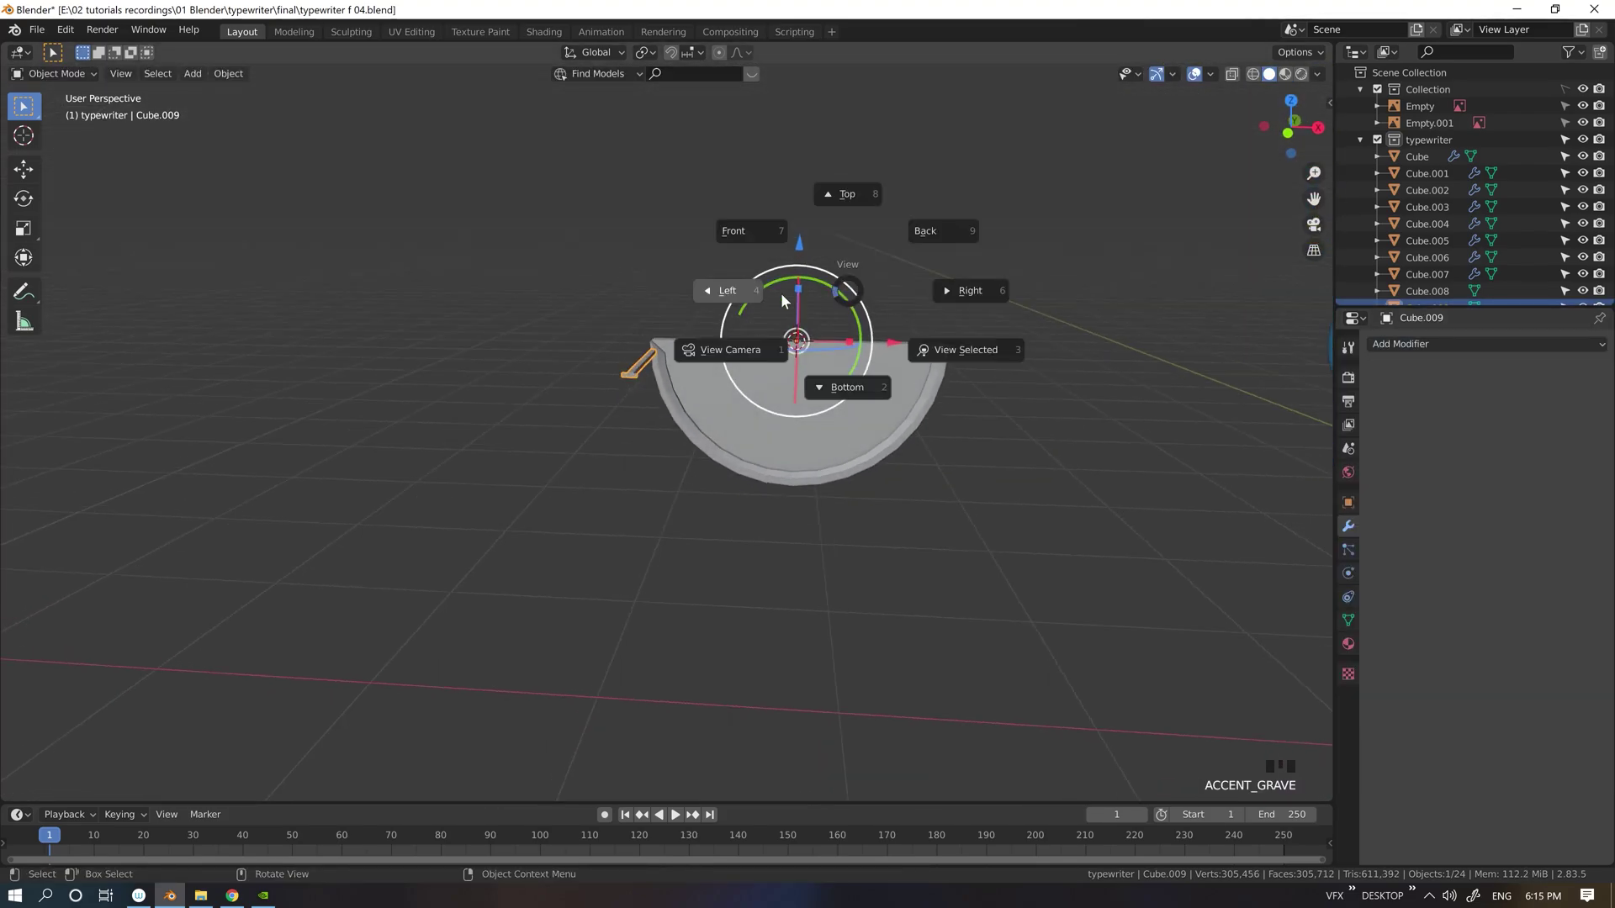
left_click(736, 232)
key("shift+d")
right_click(824, 328)
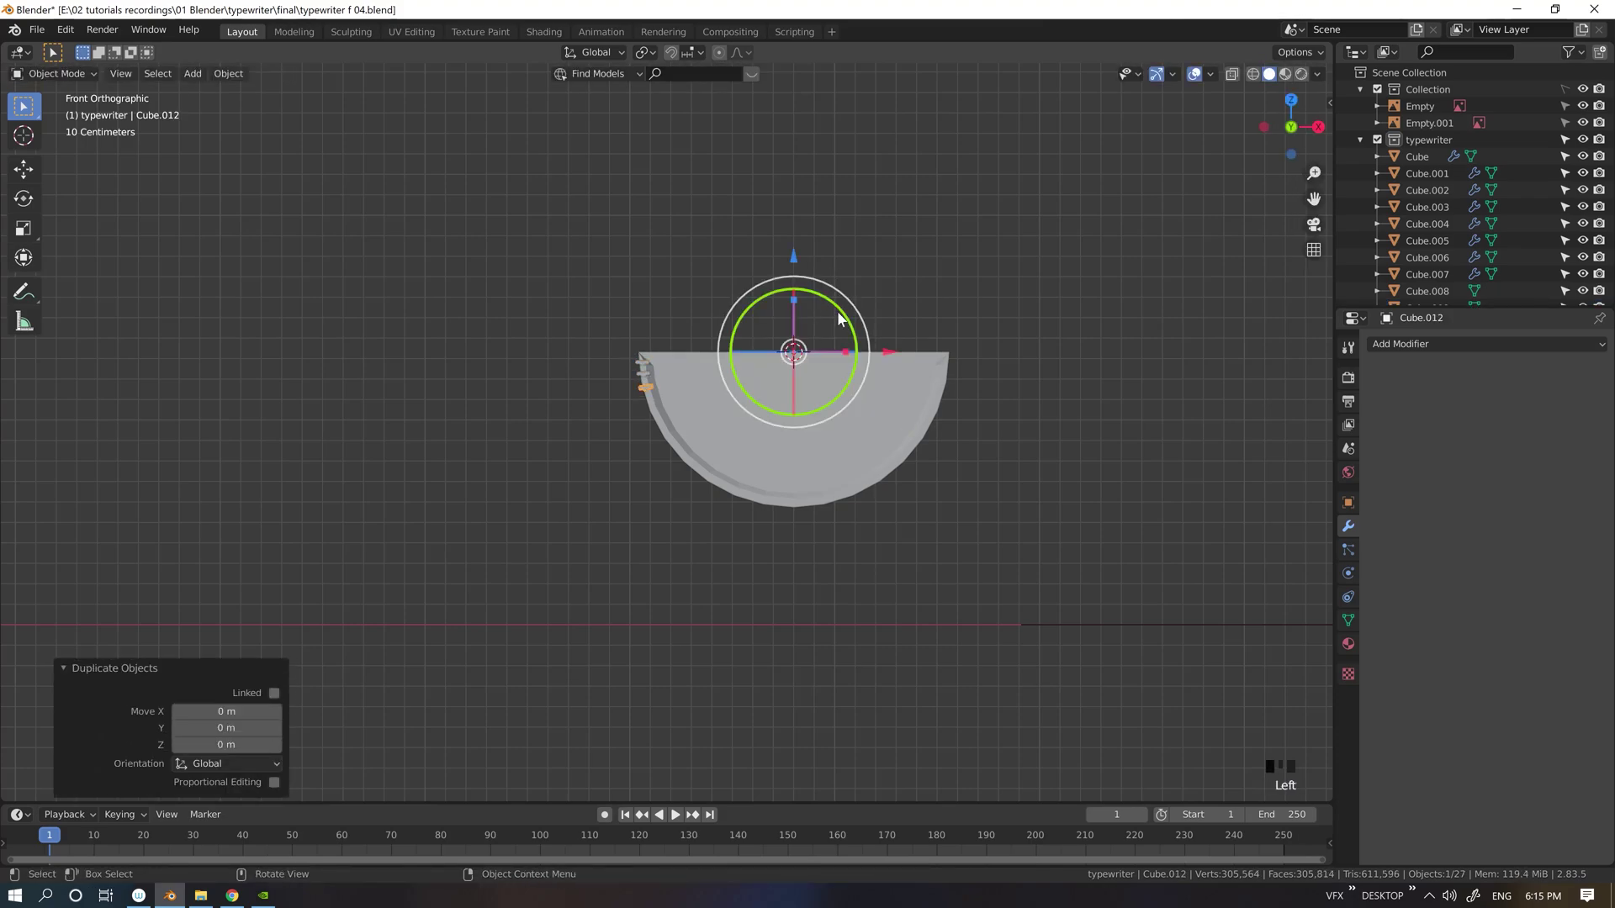
left_click(828, 302)
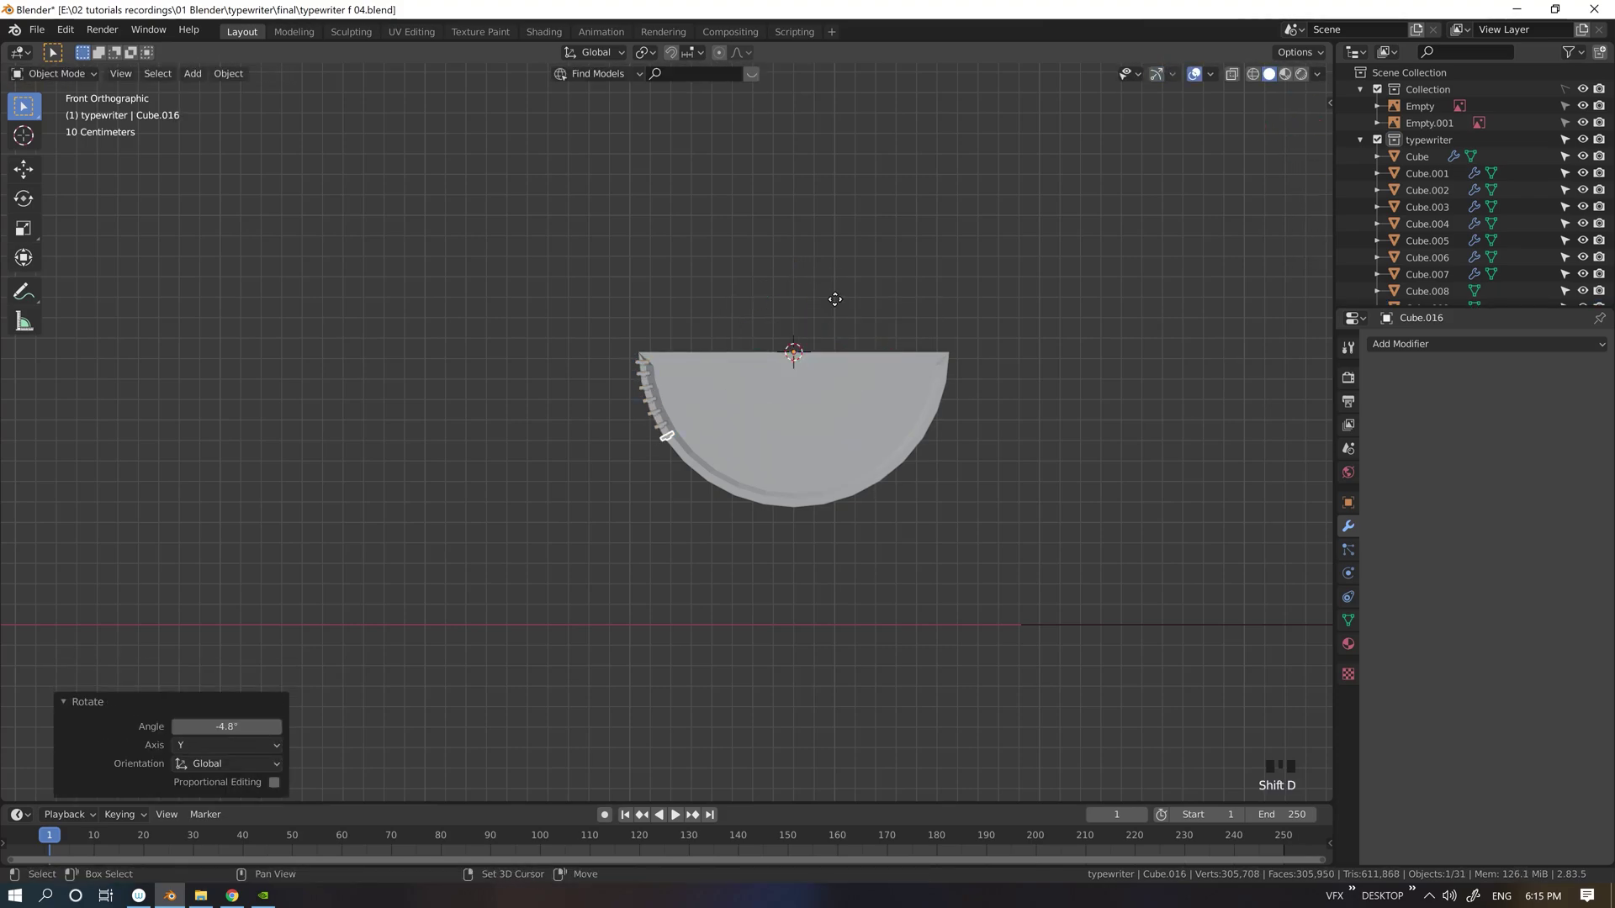
mouse_move(828, 303)
left_mouse_down()
mouse_move(854, 345)
mouse_move(825, 310)
left_mouse_up()
key("shift+d")
right_click(828, 290)
key("shift+d")
left_click(843, 318)
left_click(1430, 344)
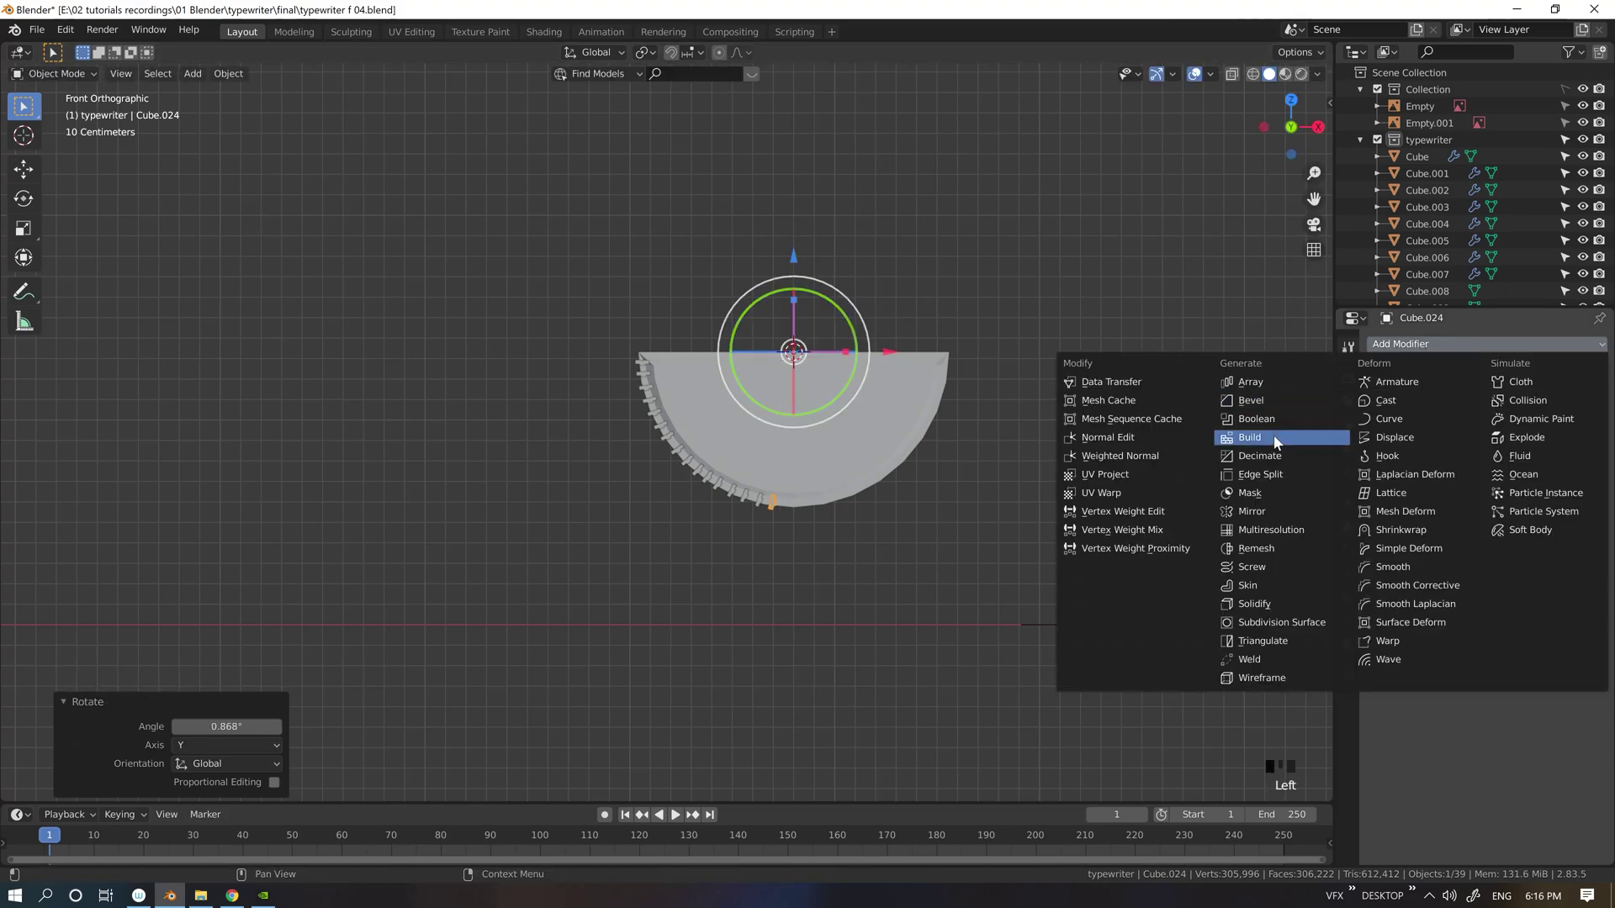
left_click(1273, 434)
left_click(1379, 437)
left_click(1379, 455)
middle_click_drag(1161, 420, 1312, 437)
left_click(1378, 455)
left_click(1379, 437)
middle_click_drag(1203, 454, 1055, 463)
key("ctrl+z")
left_click(1596, 369)
Step: Add further rotated copies of the type bar in front view along the lowest part of the half disc's rim
middle_click_drag(944, 412, 971, 367)
key("grave")
left_click(885, 308)
key("shift+d")
right_click(946, 374)
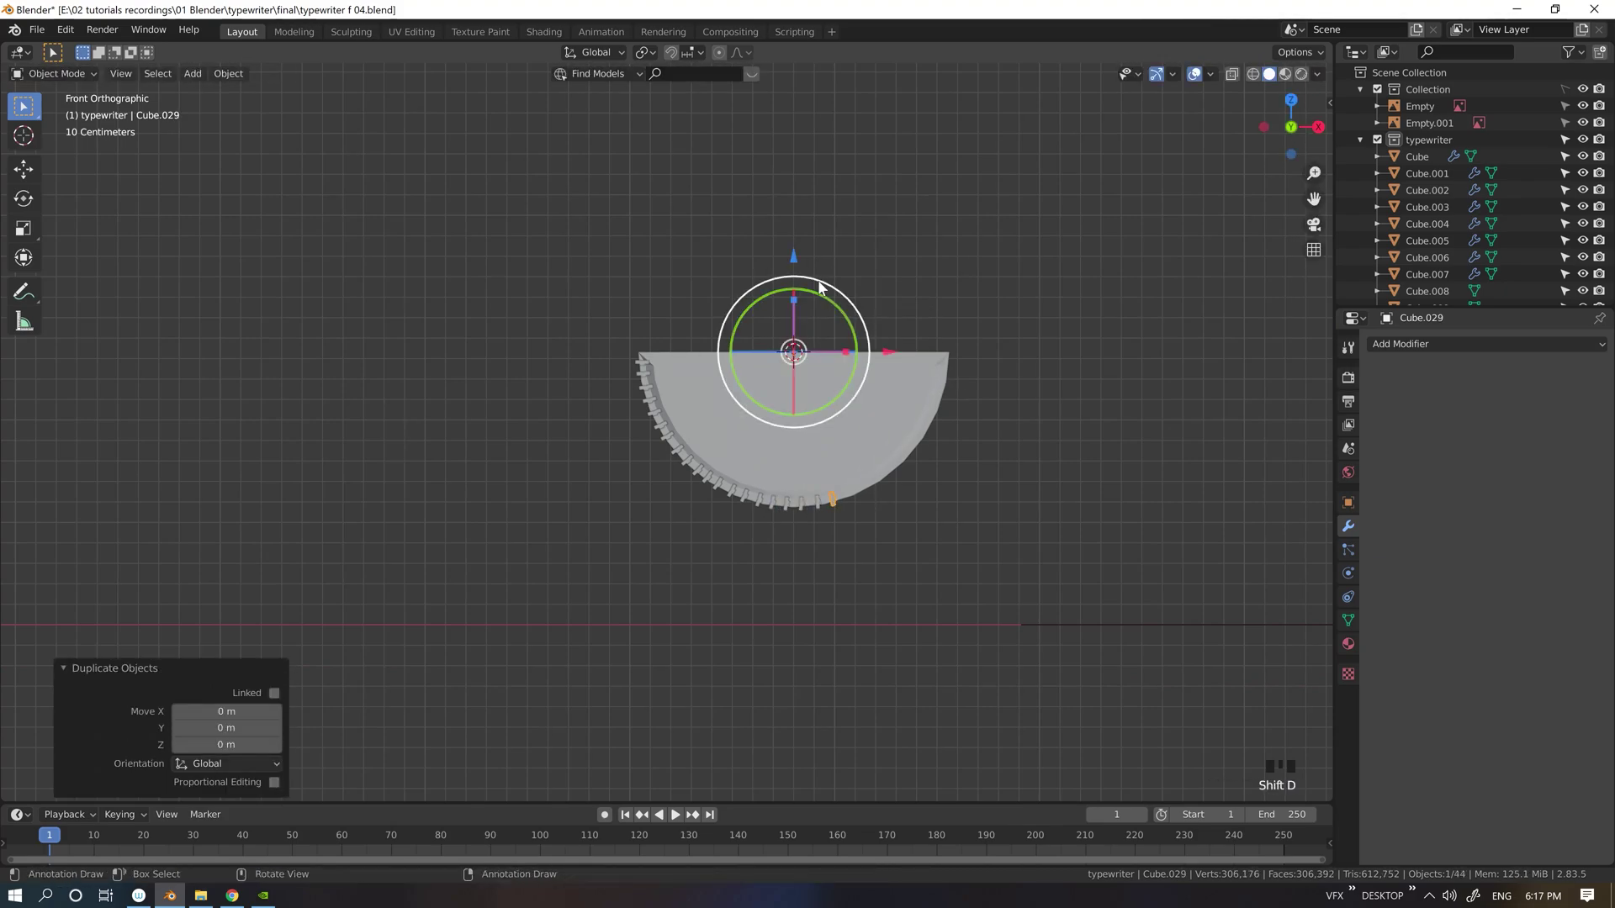
left_click(1430, 344)
left_click(1282, 386)
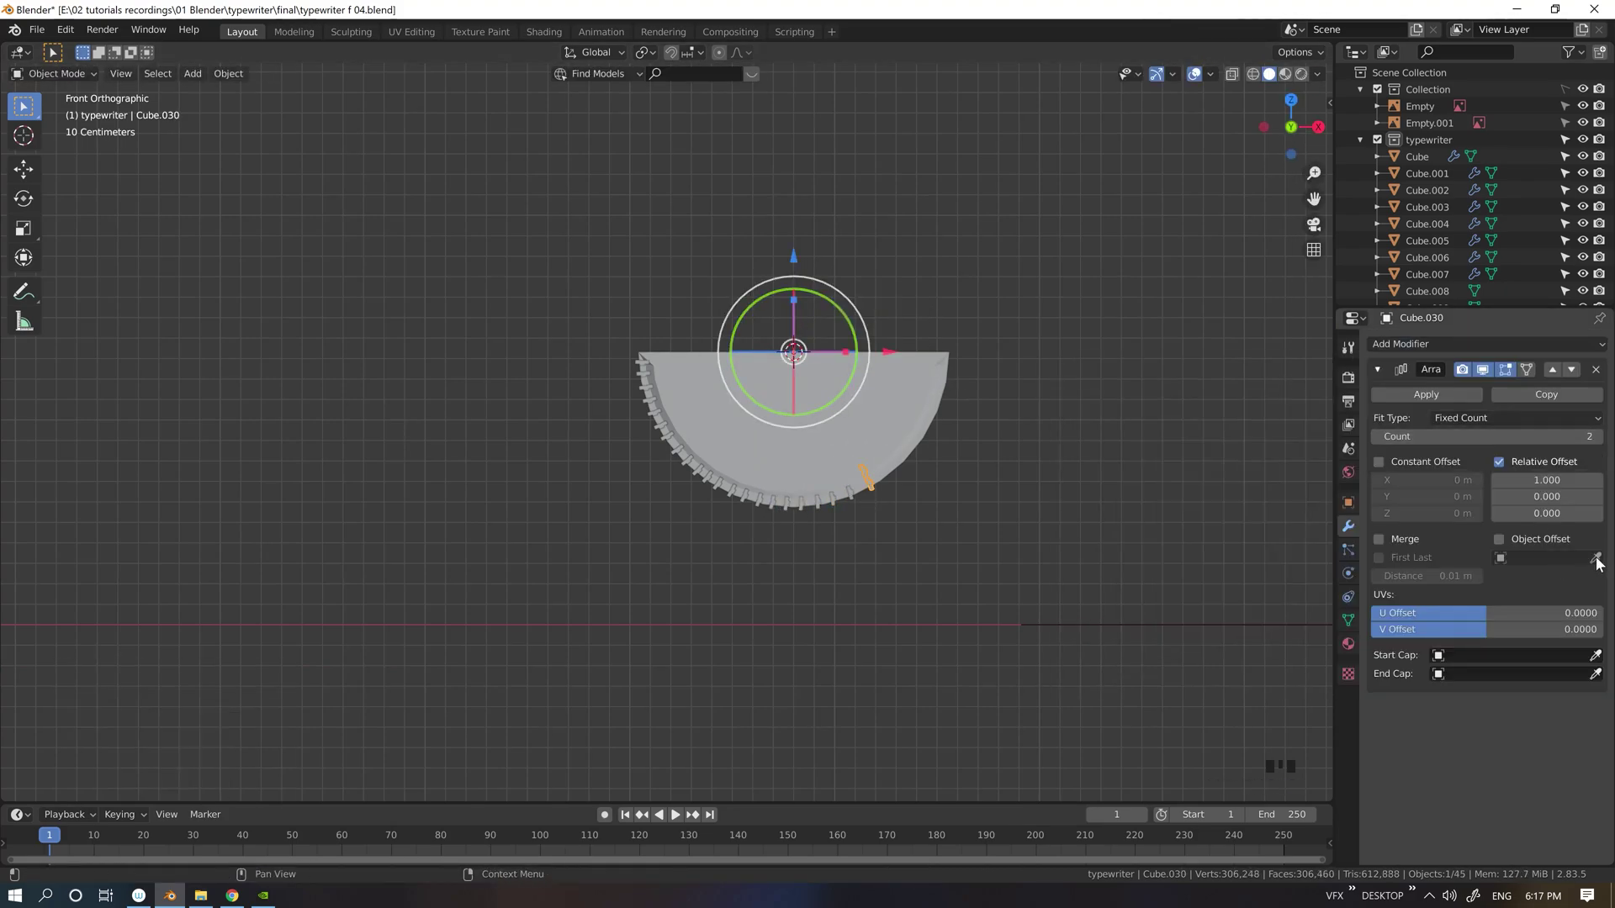
left_click(840, 318)
key("Escape")
key("ctrl+z")
key("ctrl+z")
key("ctrl+z")
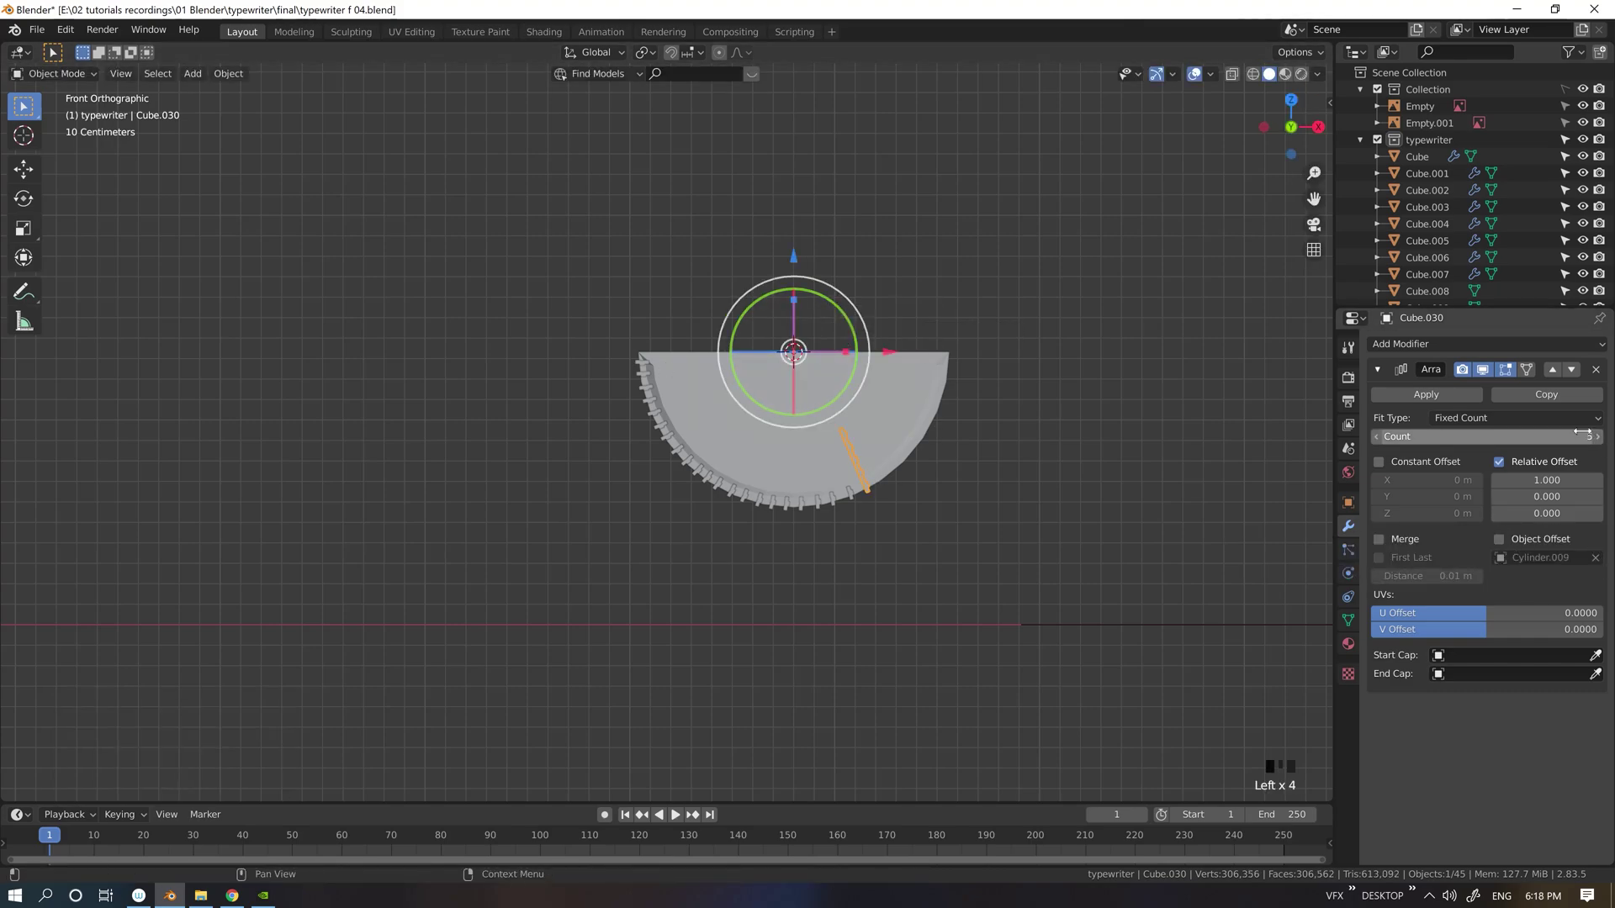
Step: Keep duplicating the type bar and rotating each copy around Y until the right side of the rim is filled
key("shift+d")
right_click(840, 291)
left_click_drag(838, 305, 833, 300)
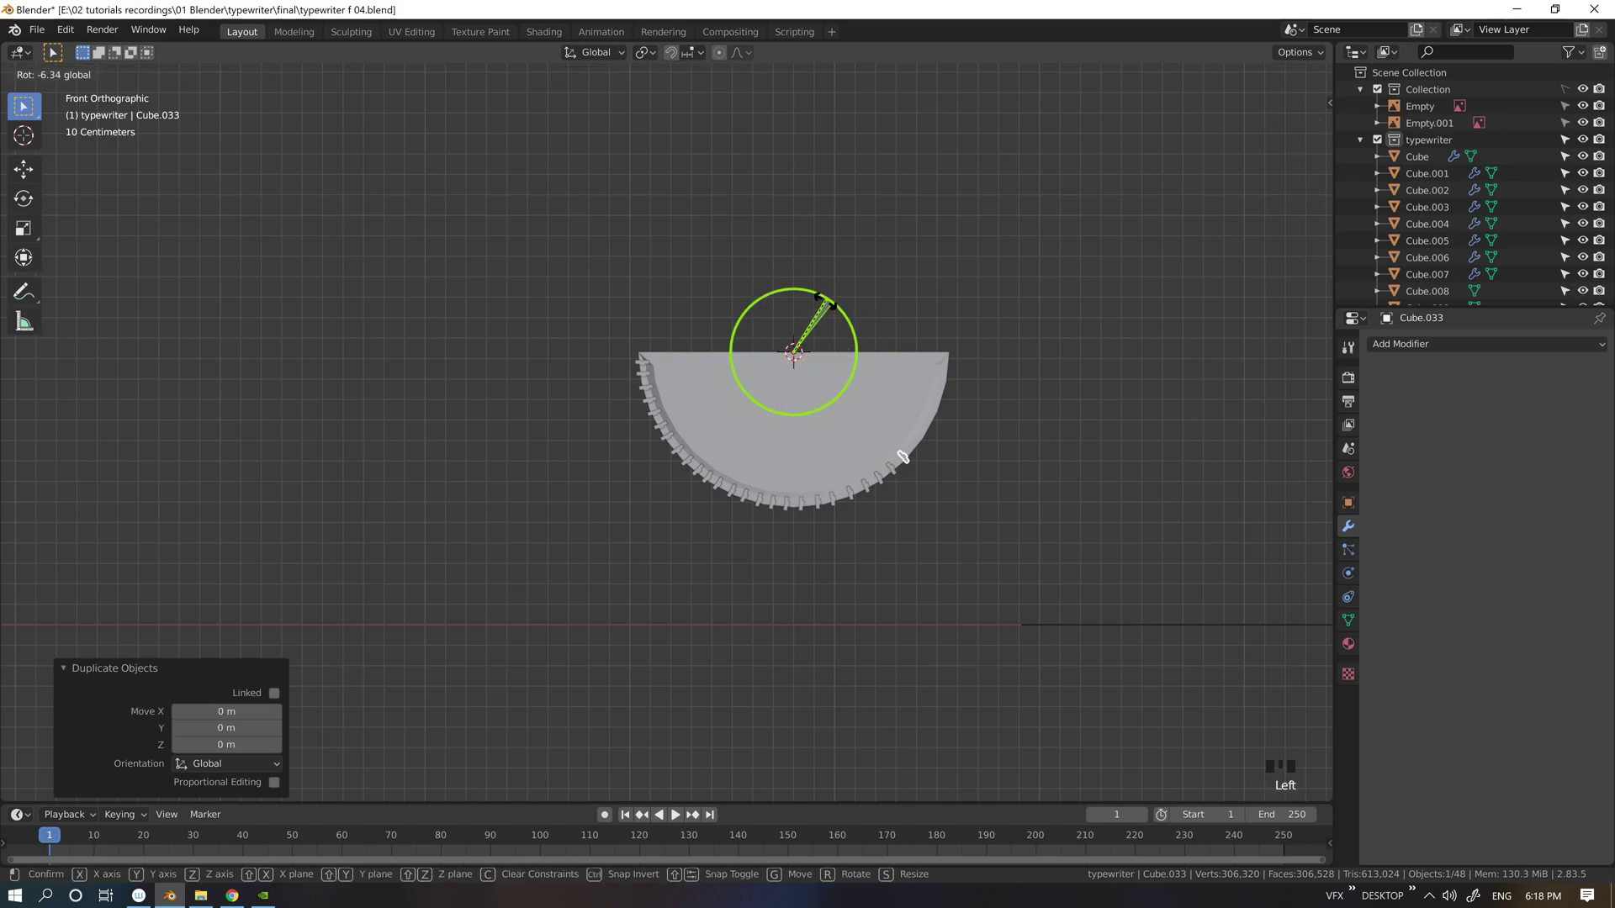
key("shift+d")
right_click(821, 291)
left_click_drag(826, 294, 818, 290)
key("shift+d")
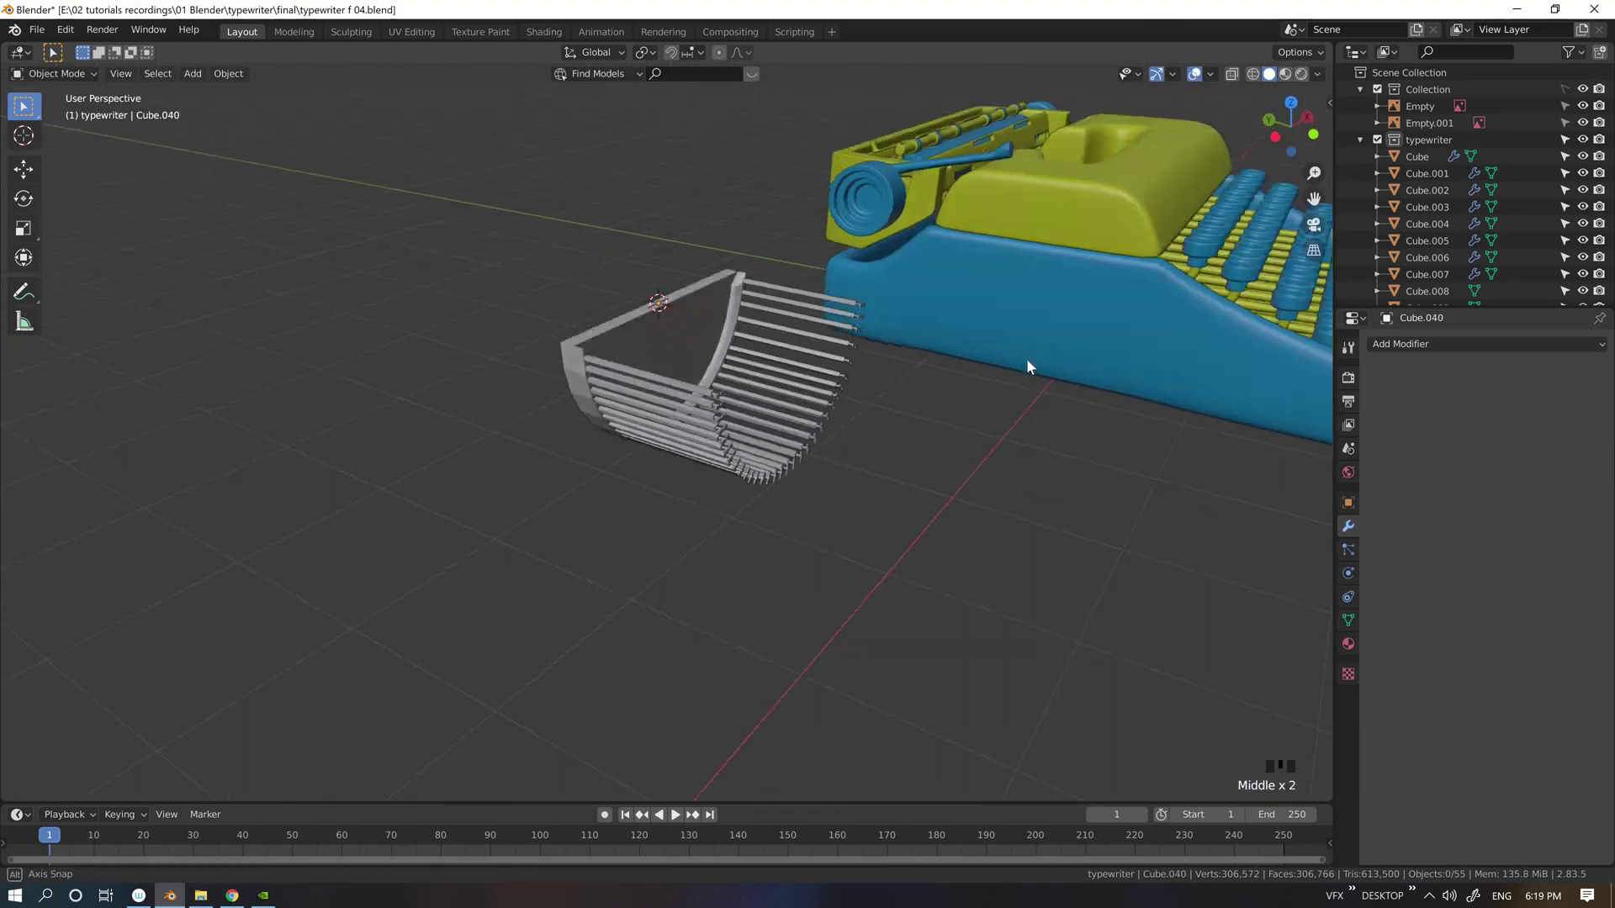
right_click(890, 371)
Step: Select all the type bars around the half disc and join them into one object
left_click(993, 277)
left_click(955, 260)
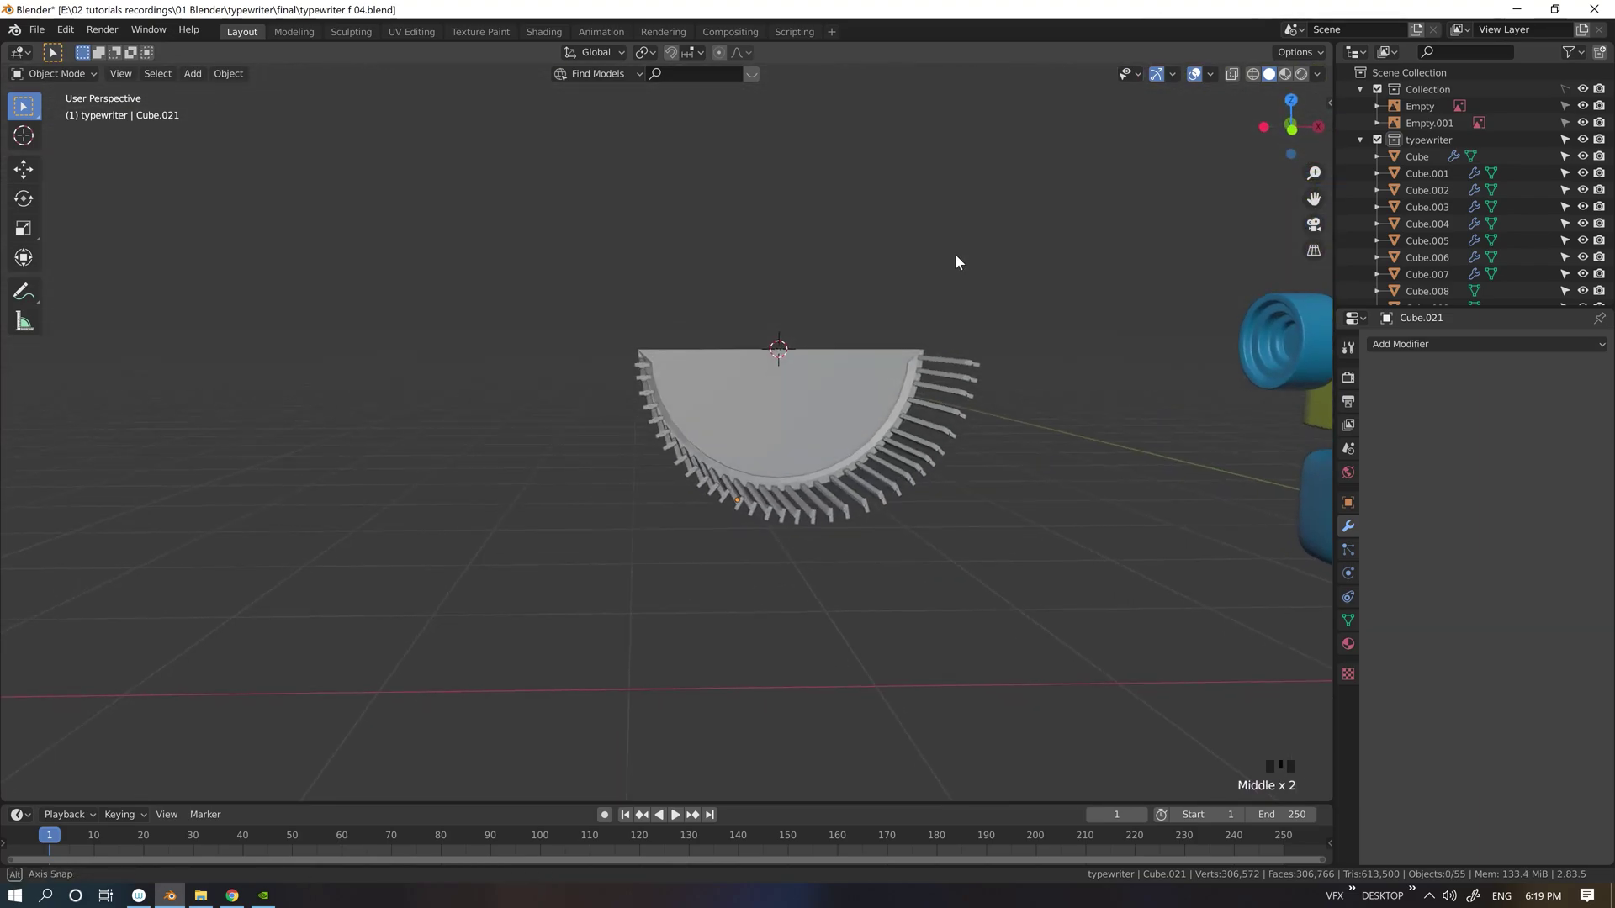
middle_click_drag(956, 259, 942, 389)
middle_click_drag(641, 363, 807, 433)
left_click(807, 434)
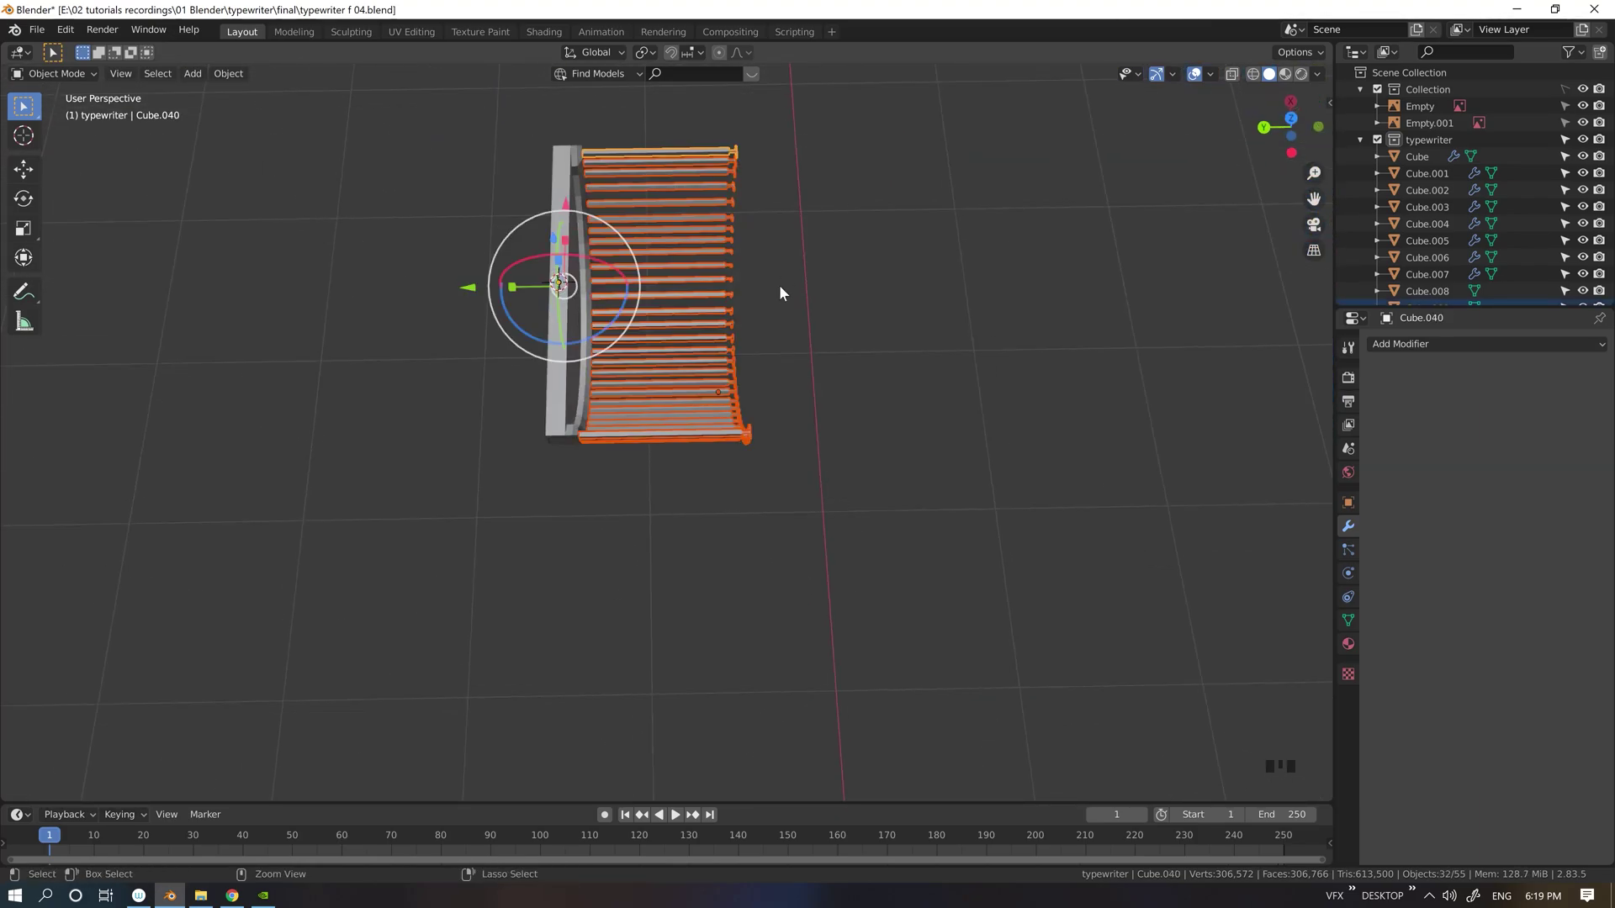
scroll(780, 281, "down", 8)
Step: Reset the 3D cursor to the world origin and snap the joined type bars and half disc to it
key("shift+s")
left_click(634, 425)
middle_click_drag(1052, 340, 956, 318)
middle_click_drag(1052, 318, 955, 296)
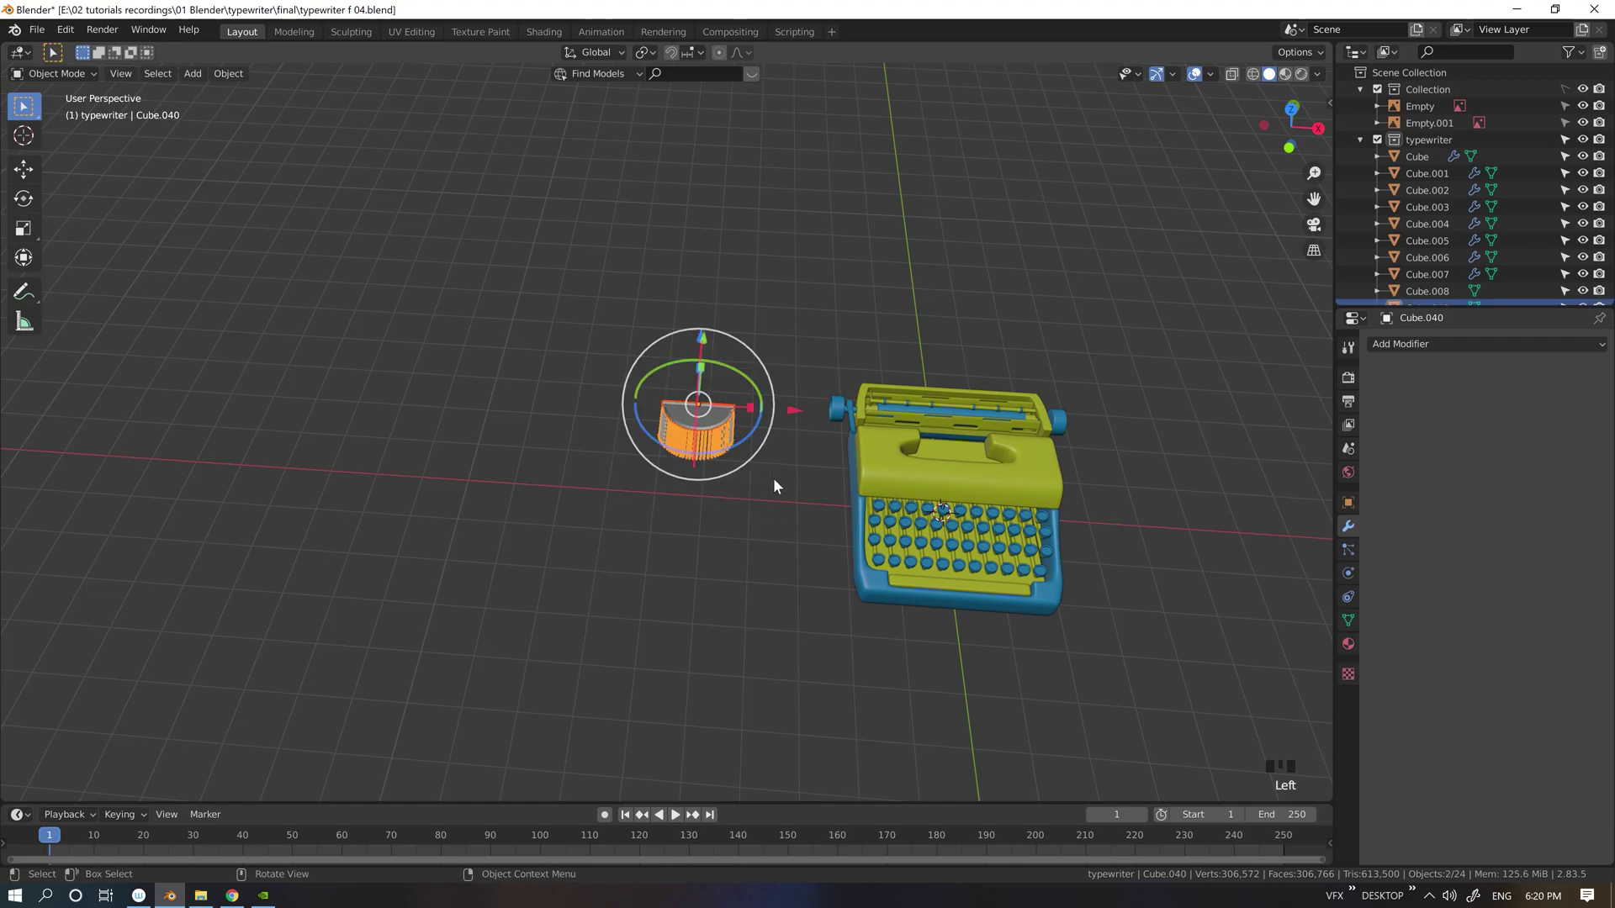
key("shift+s")
left_click(796, 381)
Step: Raise the type bars and half disc about 1.38 m along Z from the front view
key("KP_1")
left_click_drag(942, 304, 942, 304)
middle_click_drag(942, 313, 991, 439)
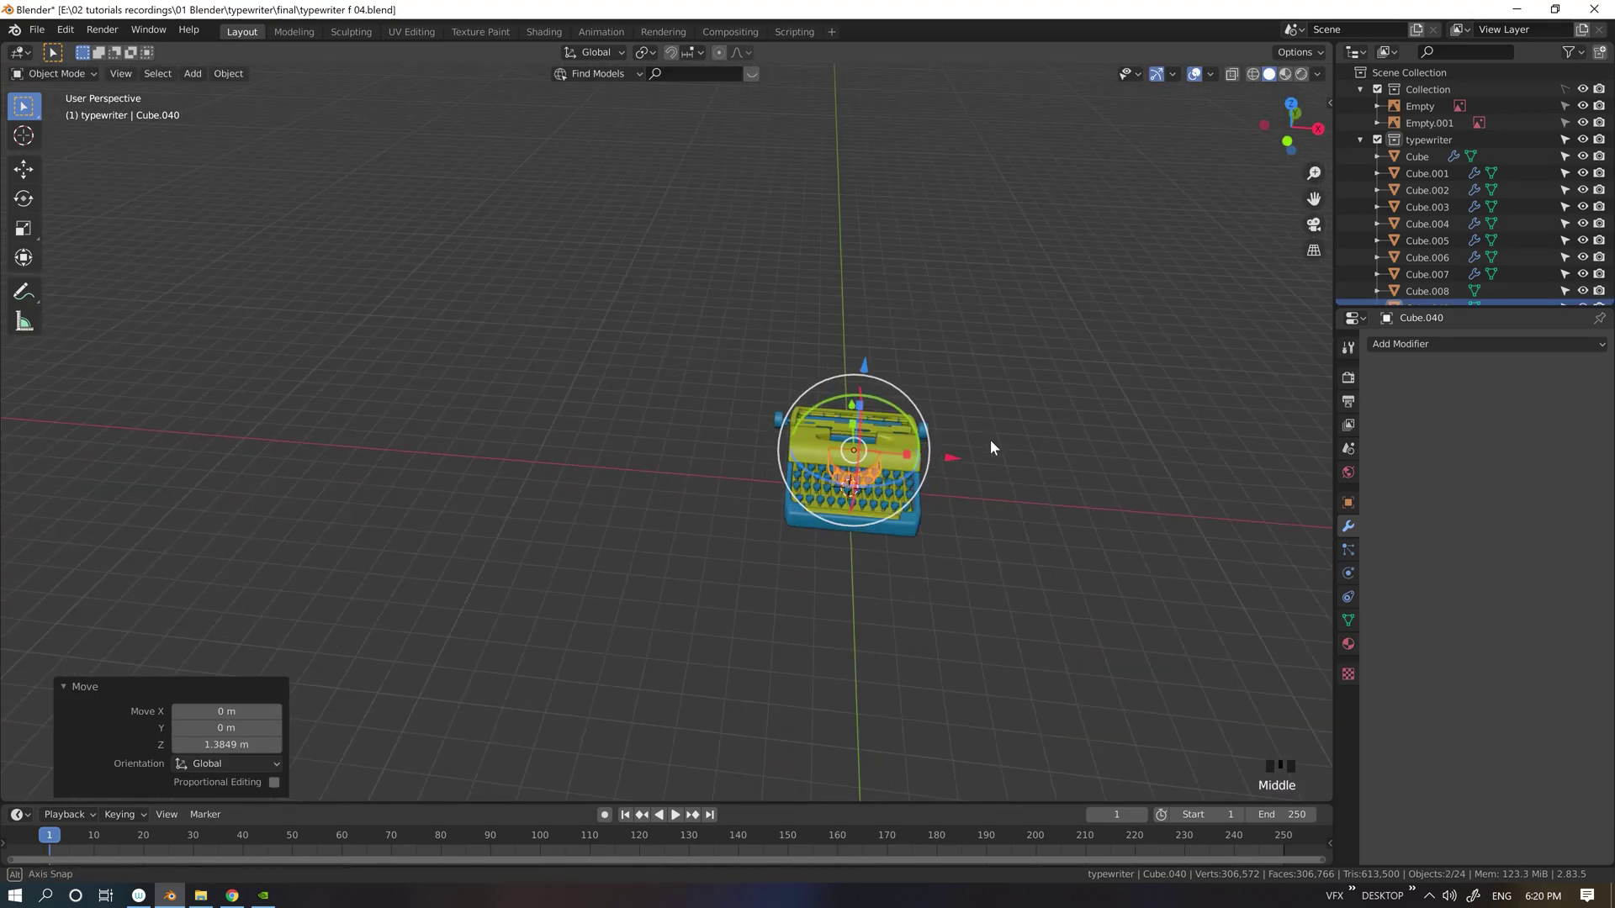
Step: Adjust the type basket's position along Y in the typewriter body's opening, finishing with a move of about -0.29 m
scroll(991, 440, "up", 4)
middle_click_drag(1169, 421, 813, 469, "shift")
scroll(812, 469, "up", 3)
middle_click_drag(1010, 354, 829, 363)
left_click_drag(643, 392, 724, 389)
mouse_move(732, 390)
middle_mouse_down()
mouse_move(1006, 391)
mouse_move(1032, 432)
mouse_move(740, 396)
middle_mouse_up()
left_click_drag(703, 386, 685, 389)
left_click(675, 386)
middle_click_drag(674, 385, 796, 358)
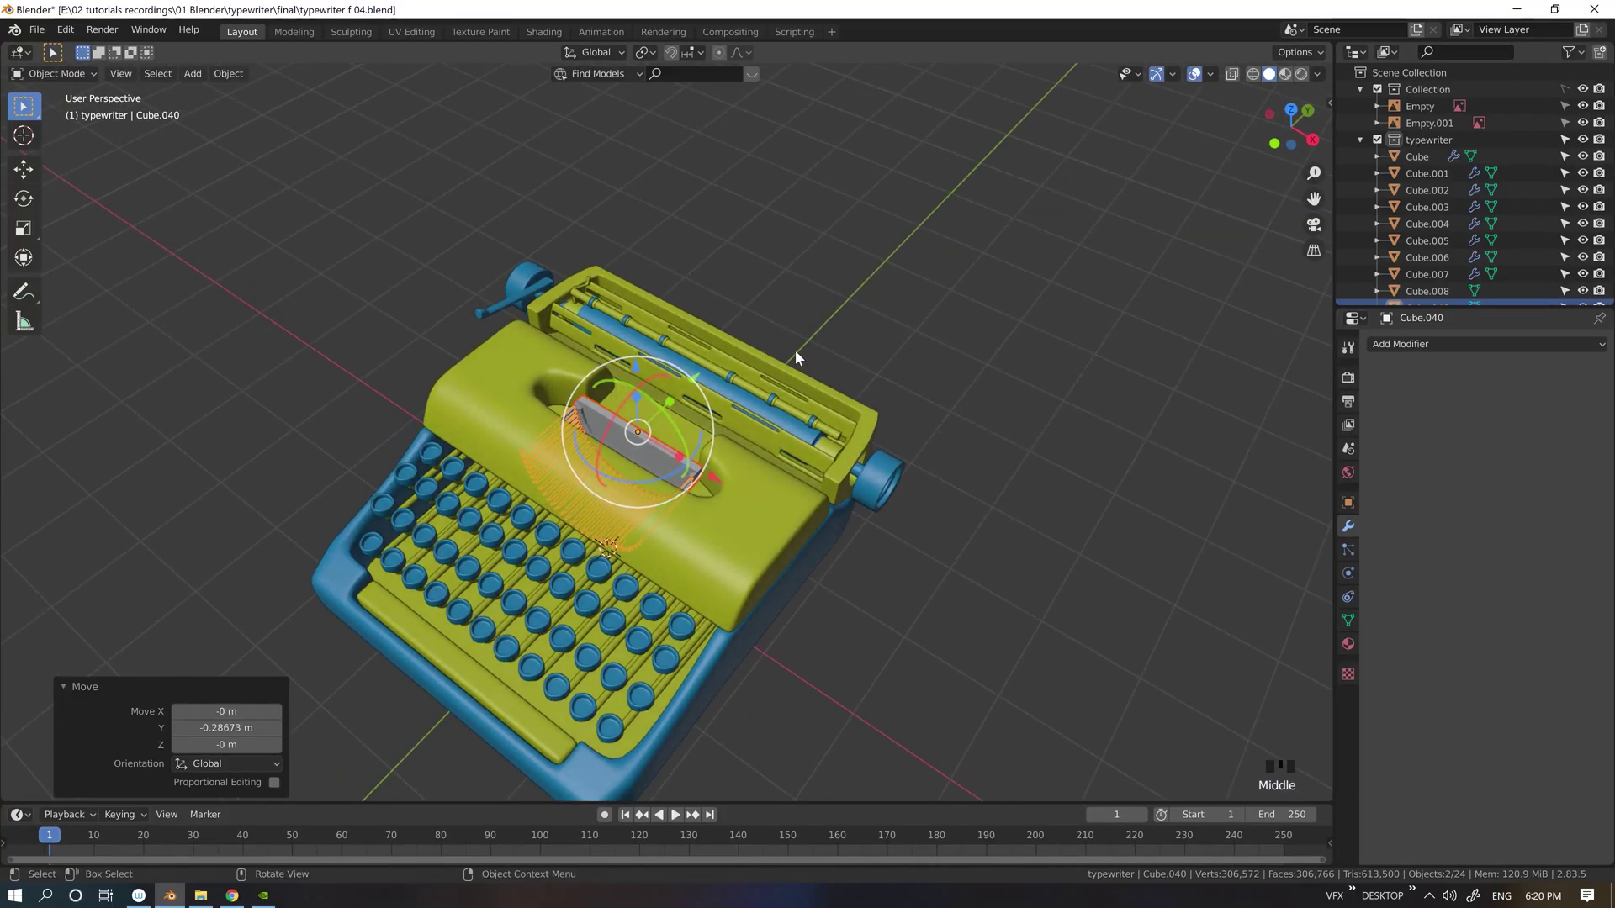
Step: Scale the type basket slightly along X and raise it about 0.15 m along Z within the body's opening
left_click_drag(671, 457, 665, 453)
middle_click_drag(665, 452, 825, 368)
left_click_drag(693, 327, 692, 311)
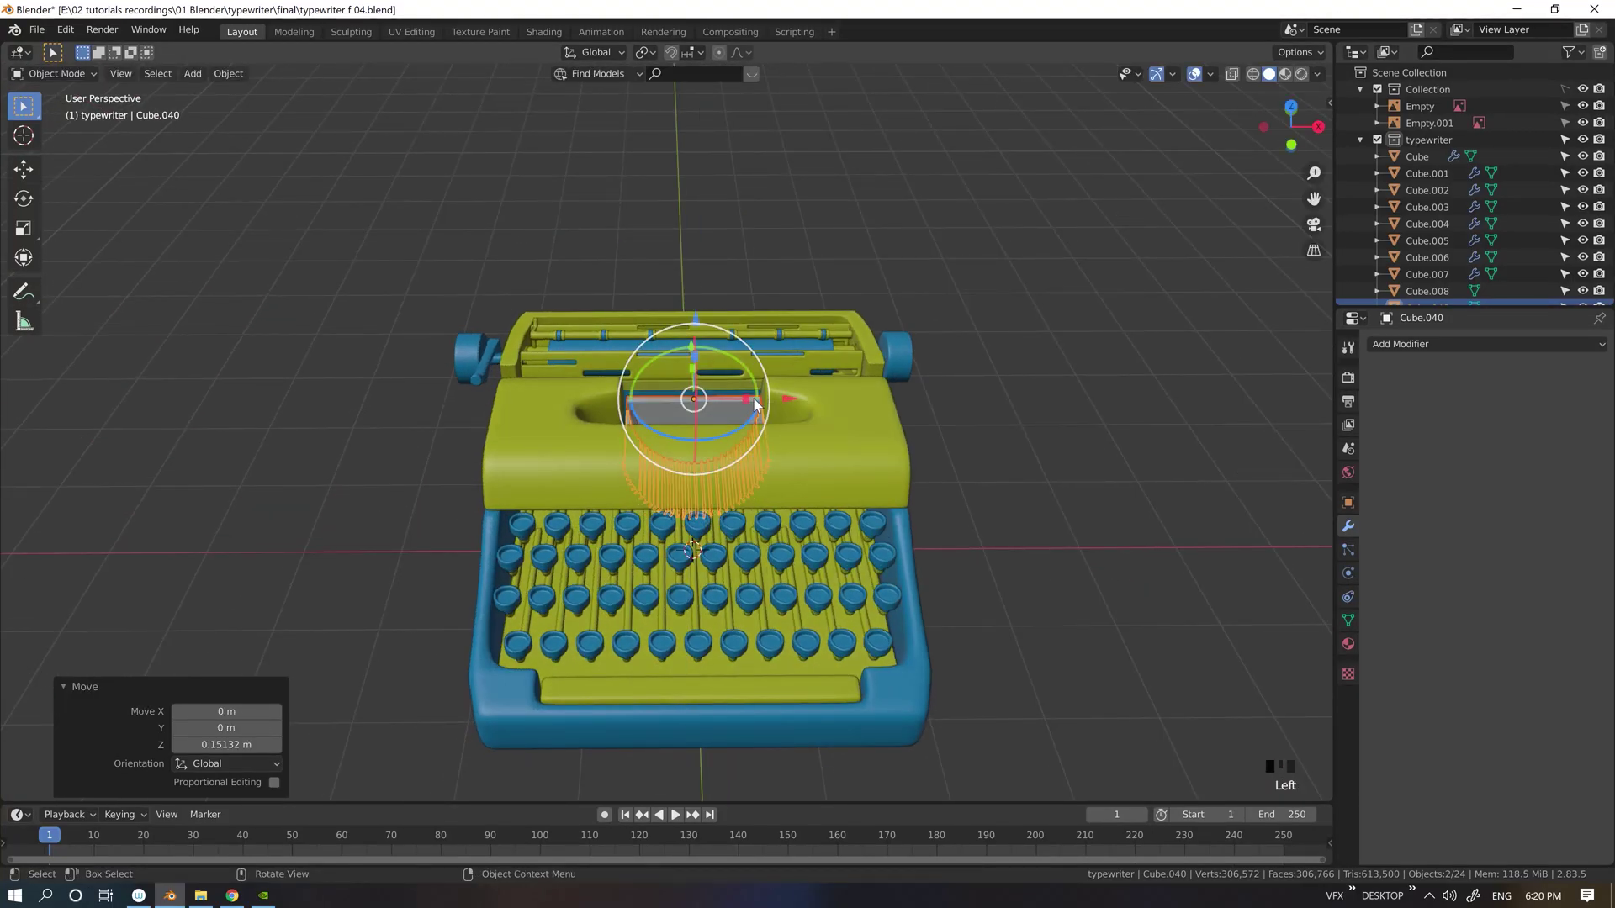
left_click_drag(758, 398, 762, 398)
mouse_move(761, 398)
middle_mouse_down()
mouse_move(891, 356)
mouse_move(782, 299)
mouse_move(805, 287)
mouse_move(916, 334)
mouse_move(589, 454)
middle_mouse_up()
Step: Shorten the joined type bars in the wireframe top view by moving their front-end vertices about 0.112 m along Y in Edit Mode
left_click(891, 356)
left_click(588, 454)
key("z")
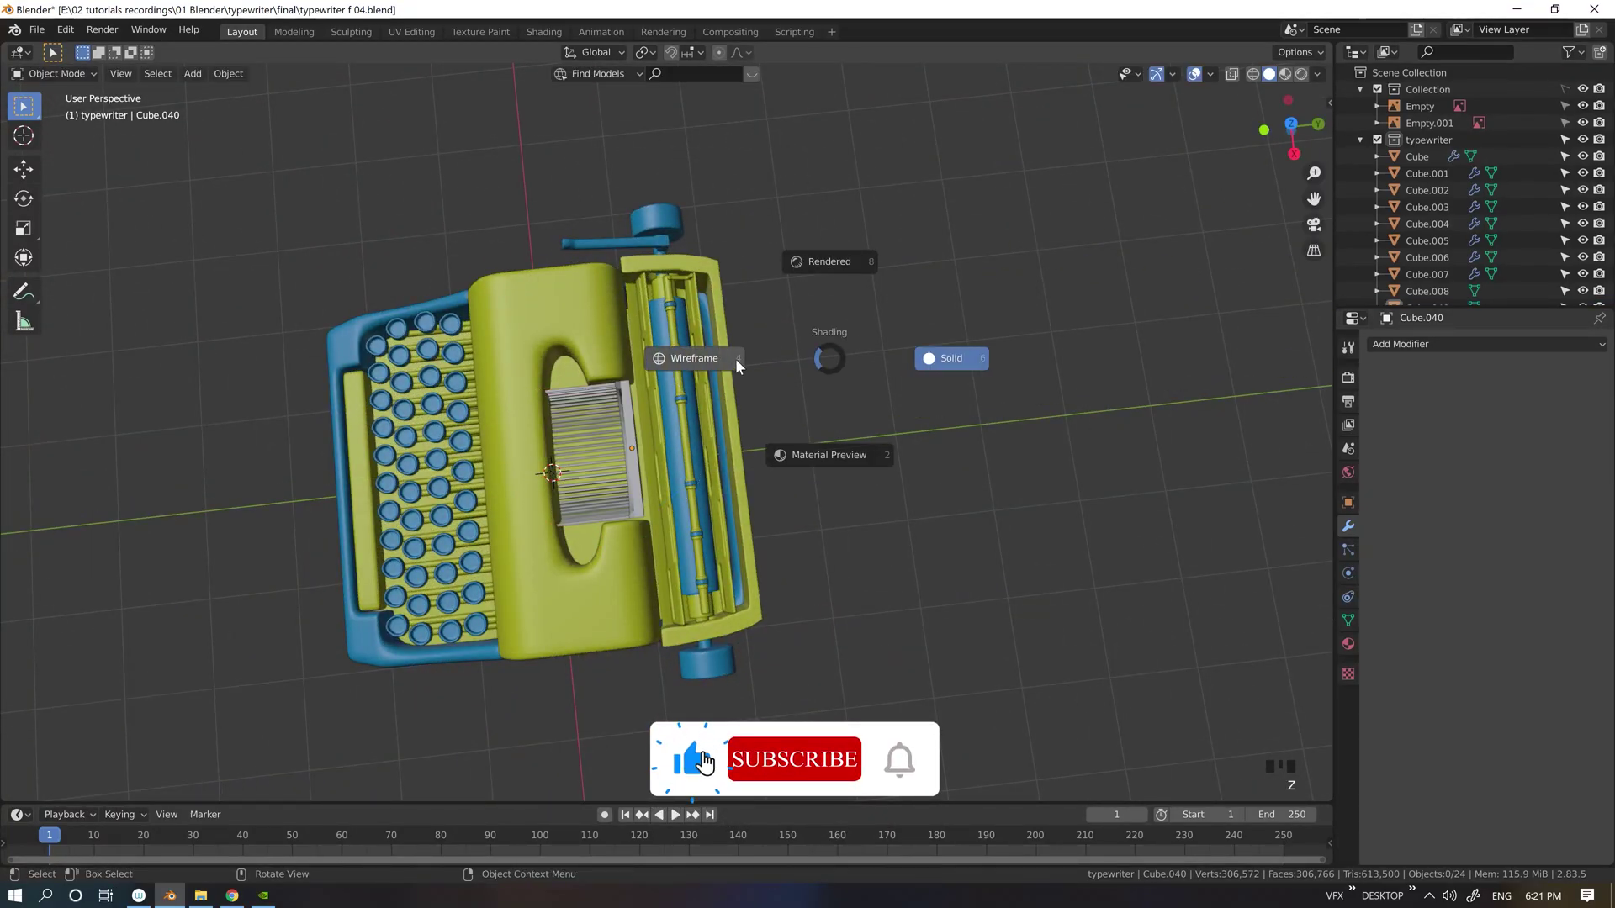
left_click(664, 358)
key("Tab")
key("grave")
left_click(572, 299)
left_click_drag(608, 531, 774, 569)
left_click_drag(688, 446, 687, 437)
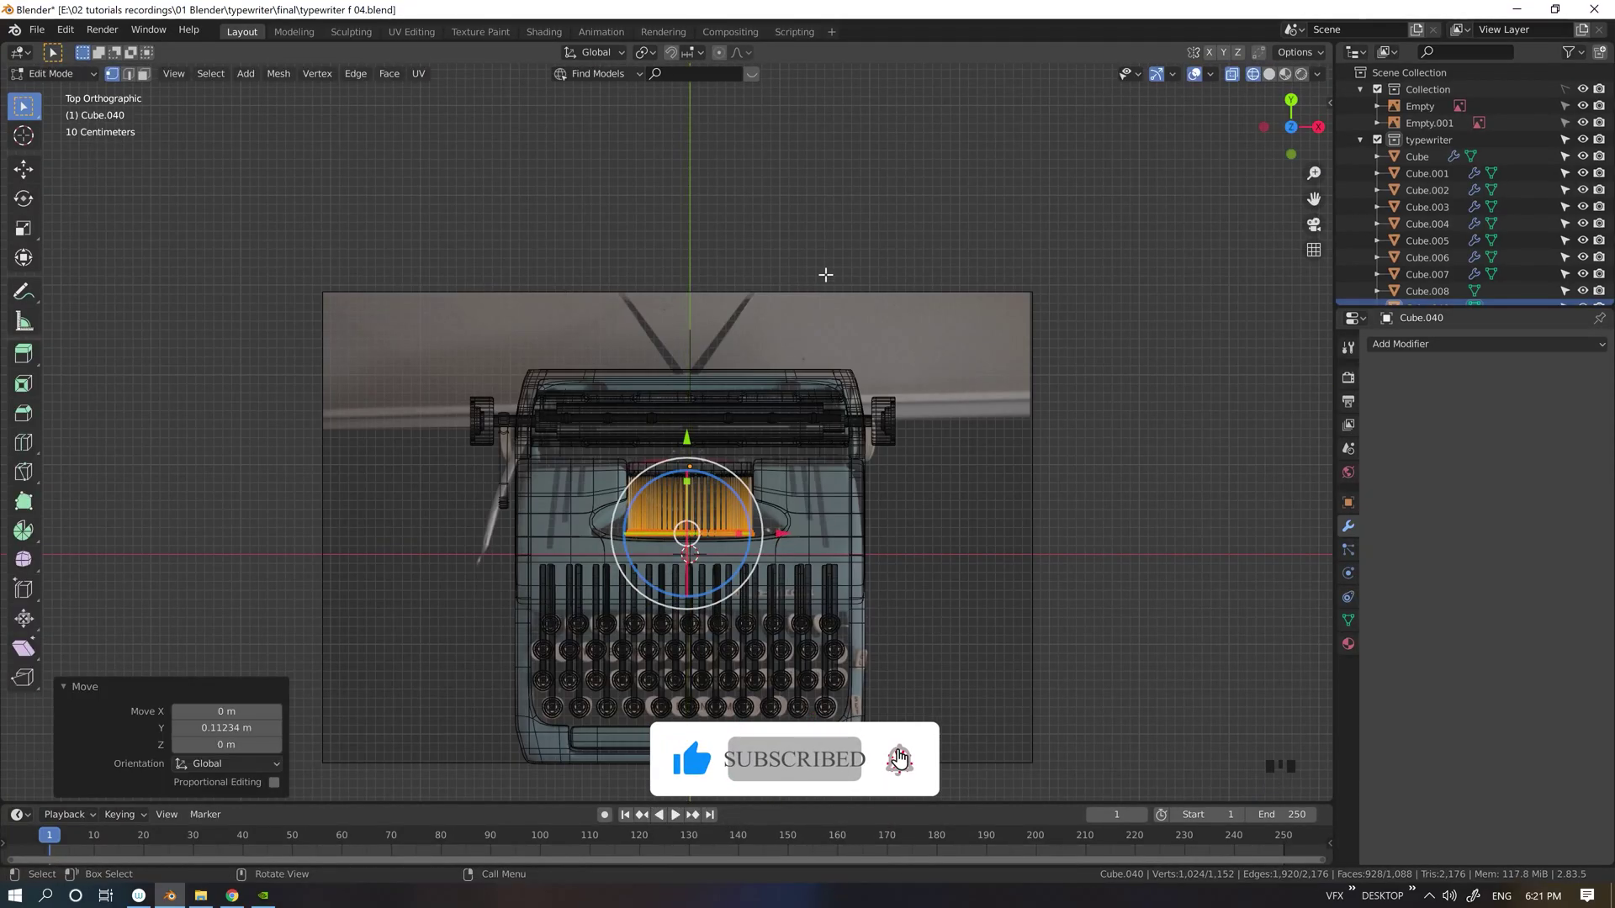
Step: Assign the yellow material to the type basket's half disc and the blue material to the joined type bars
key("Tab")
left_click(825, 274)
left_click(739, 466)
key("shift+q")
mouse_move(791, 462)
left_click(862, 502)
left_click(731, 489)
key("shift+q")
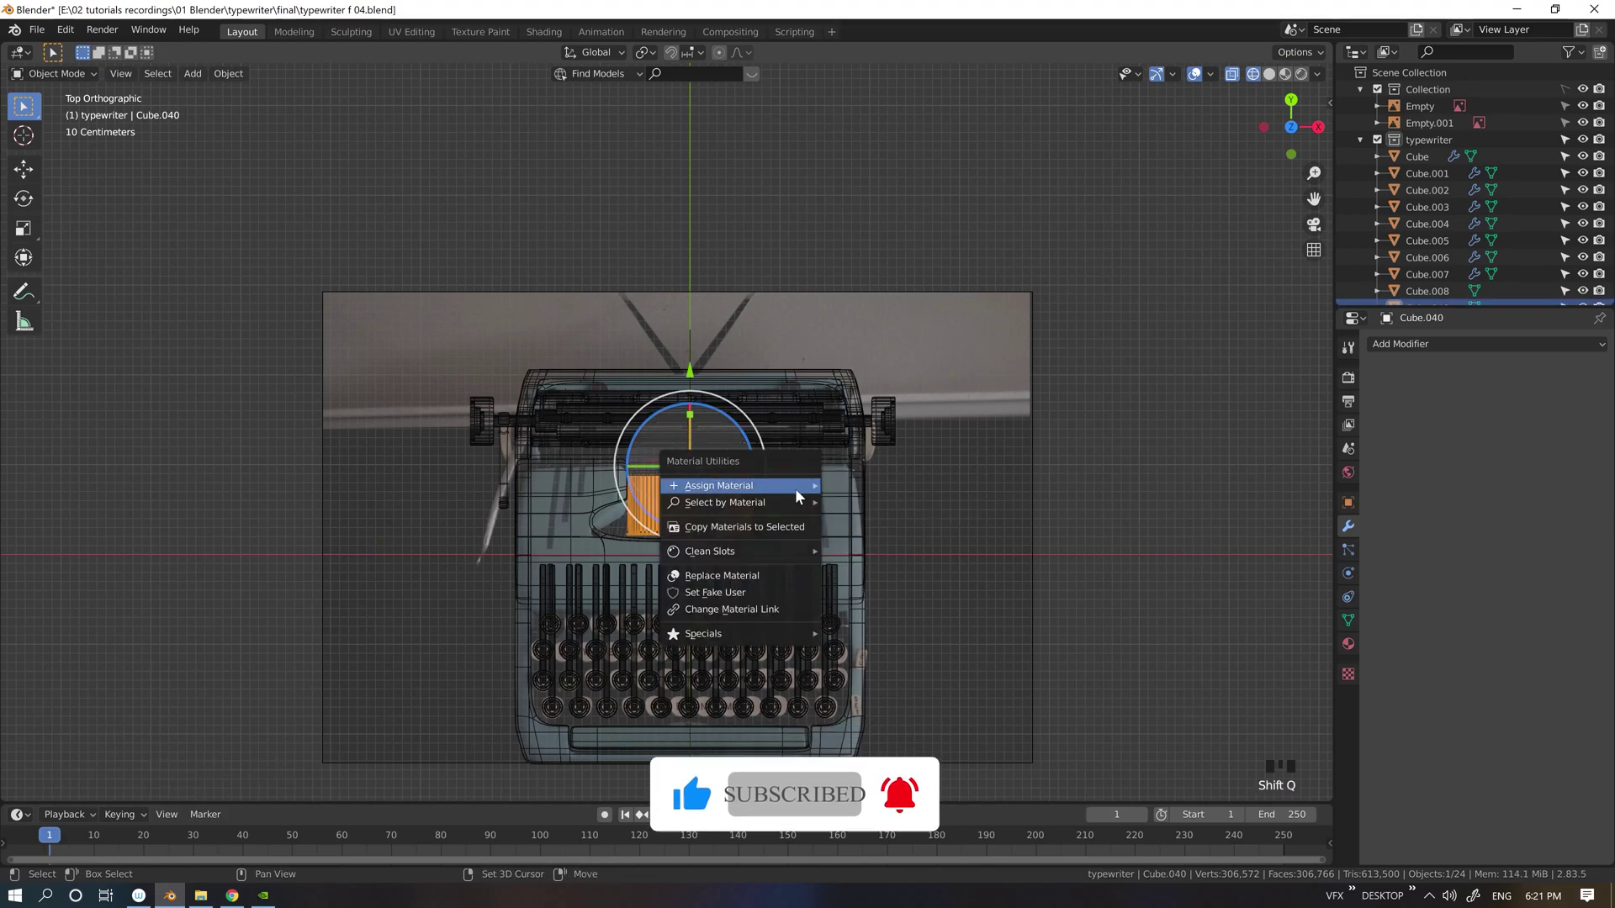
left_click(864, 524)
Step: Lower the half disc and the type bars together slightly along Z within the body's opening
key("shift+z")
mouse_move(944, 454)
middle_mouse_down()
mouse_move(981, 425)
mouse_move(1037, 225)
mouse_move(925, 277)
middle_mouse_up()
left_click(741, 362, "shift")
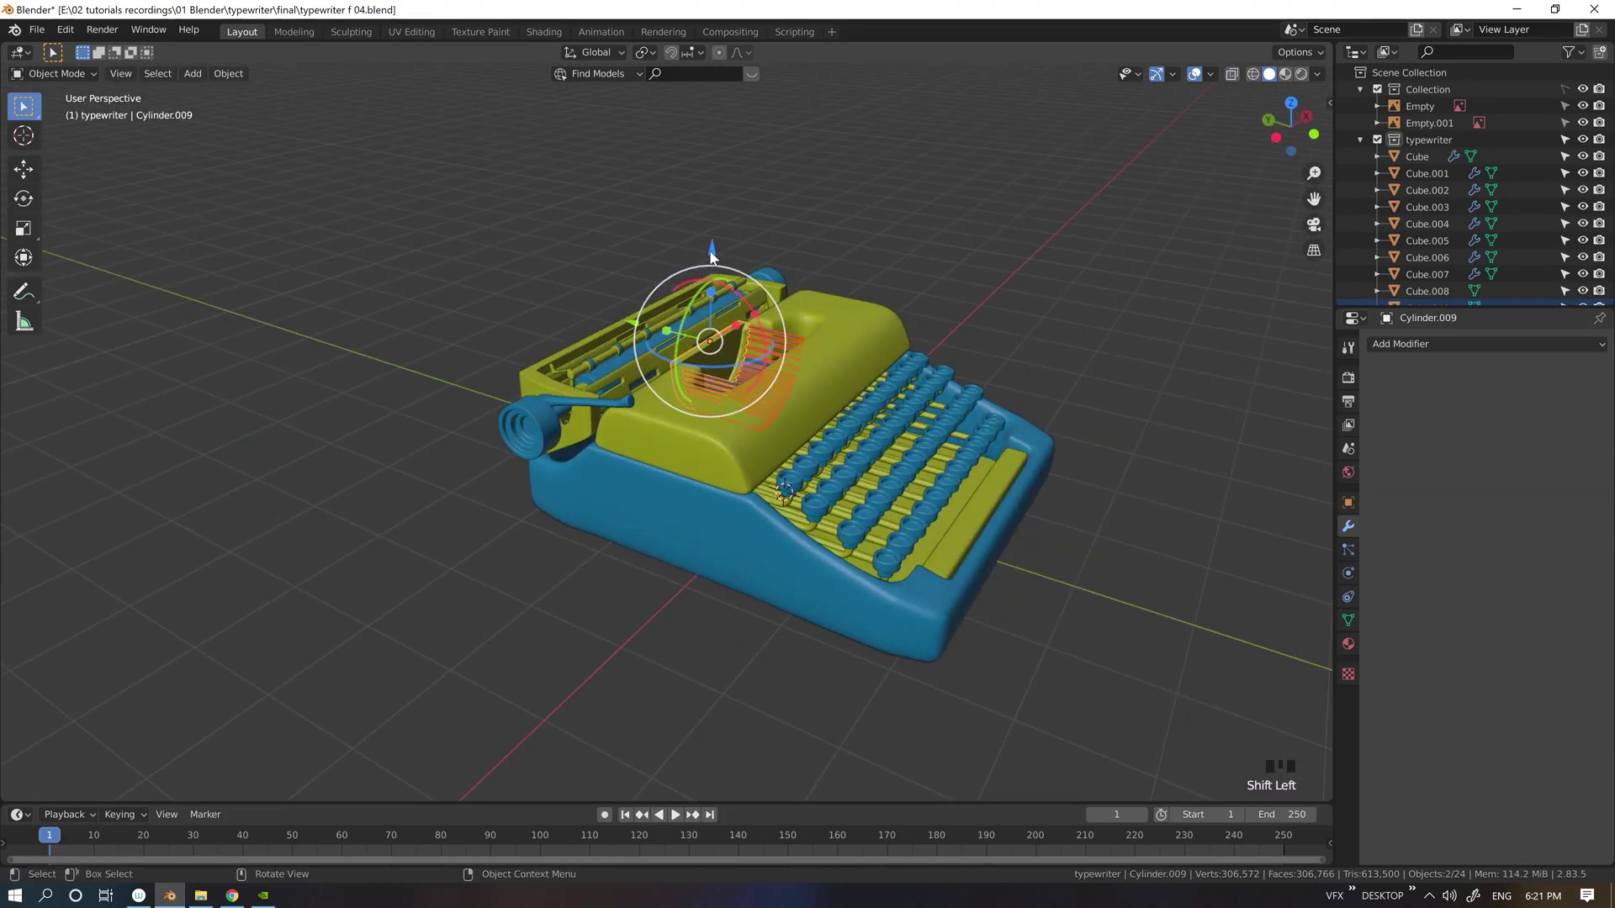
left_click_drag(714, 257, 712, 271)
mouse_move(713, 271)
middle_mouse_down()
mouse_move(680, 386)
mouse_move(815, 242)
mouse_move(644, 435)
middle_mouse_up()
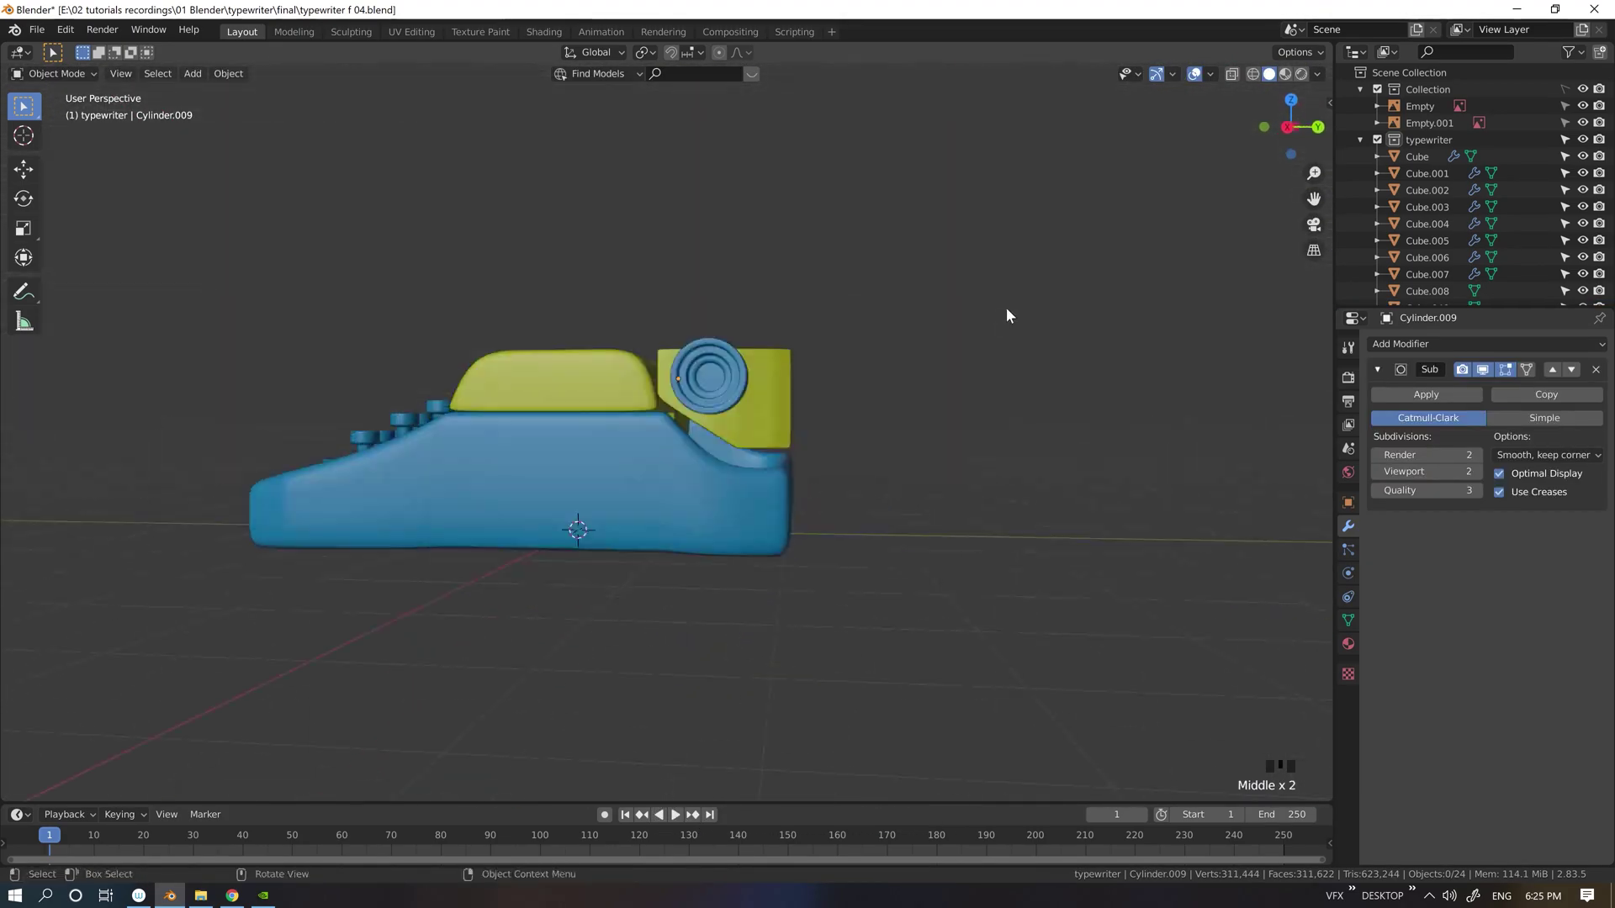
Step: Divide the typewriter's bottom plate with five lengthwise and three crosswise loop cuts in the bottom view
middle_click_drag(1006, 306, 993, 246)
key("grave")
middle_click_drag(796, 269, 784, 462, "shift")
key("space")
left_click(785, 431)
key("Tab")
key("space")
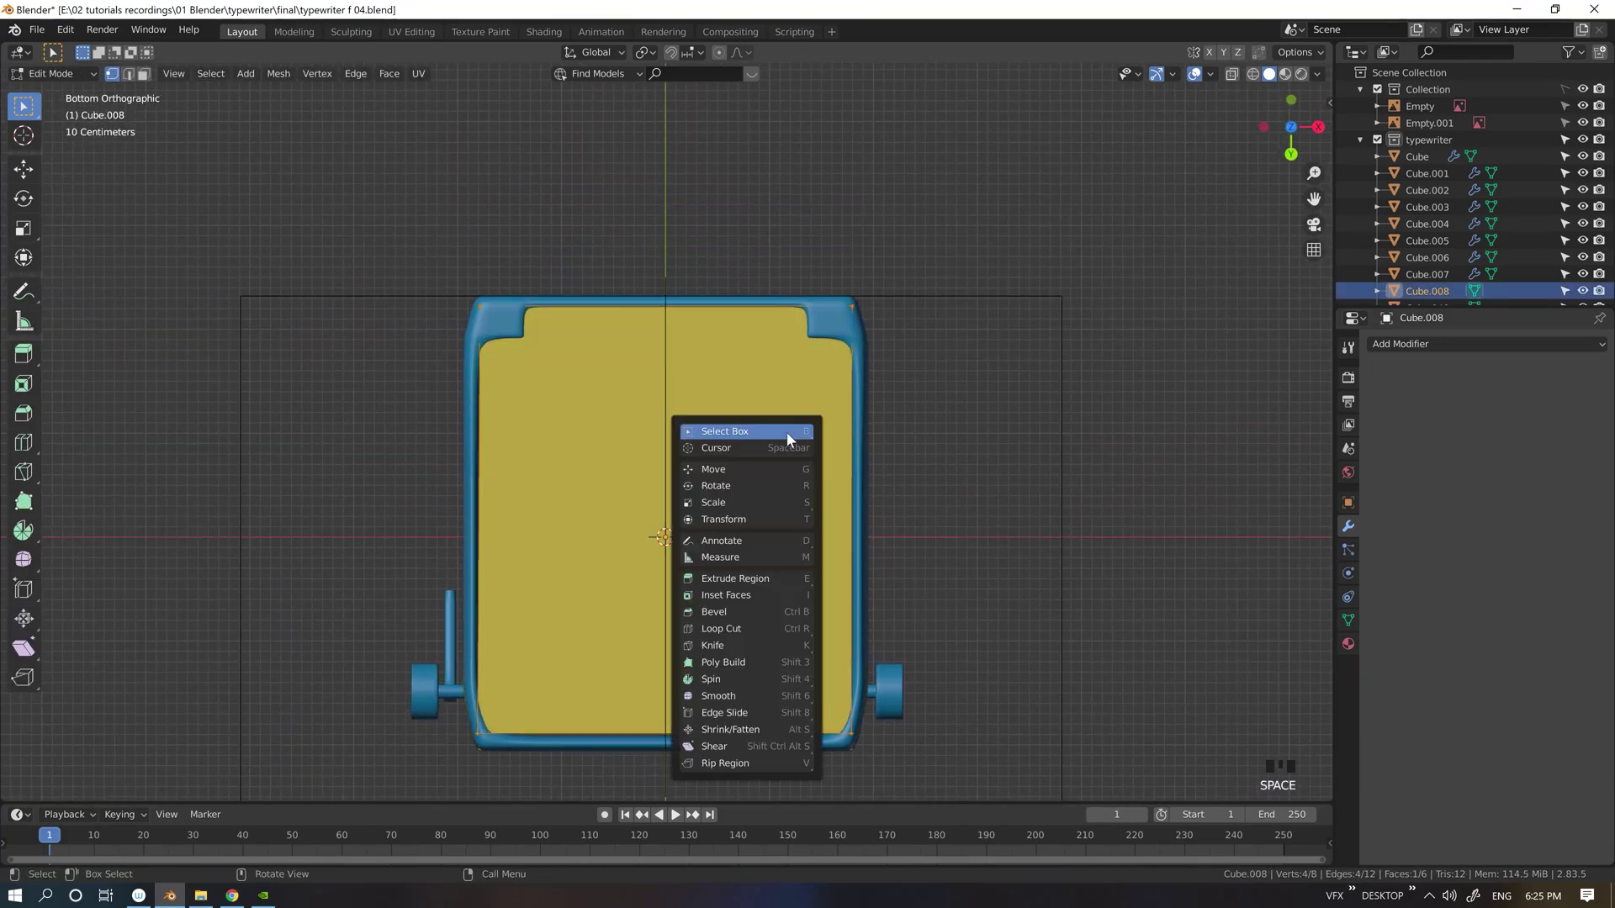
left_click(761, 631)
left_click(668, 309)
left_click(759, 307)
left_click(572, 307)
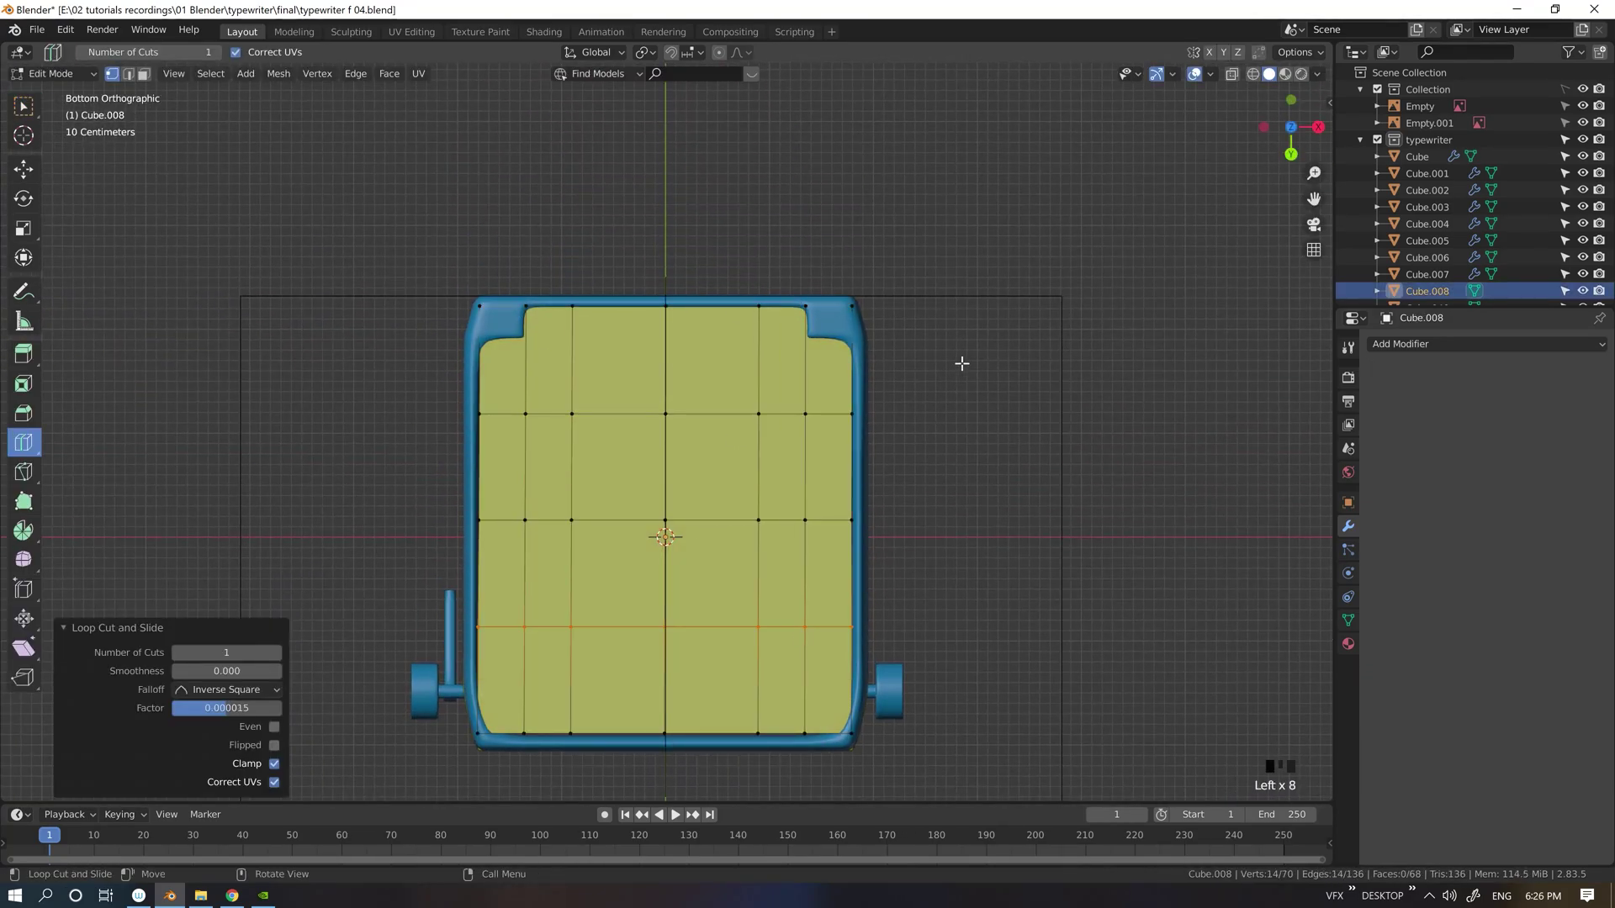
Step: Try to cut off the bottom plate's front corner by moving its vertices about 0.17 m along X, and undo it
left_click(849, 182)
left_click_drag(832, 286, 874, 326)
left_click(1172, 74)
left_click(1109, 227)
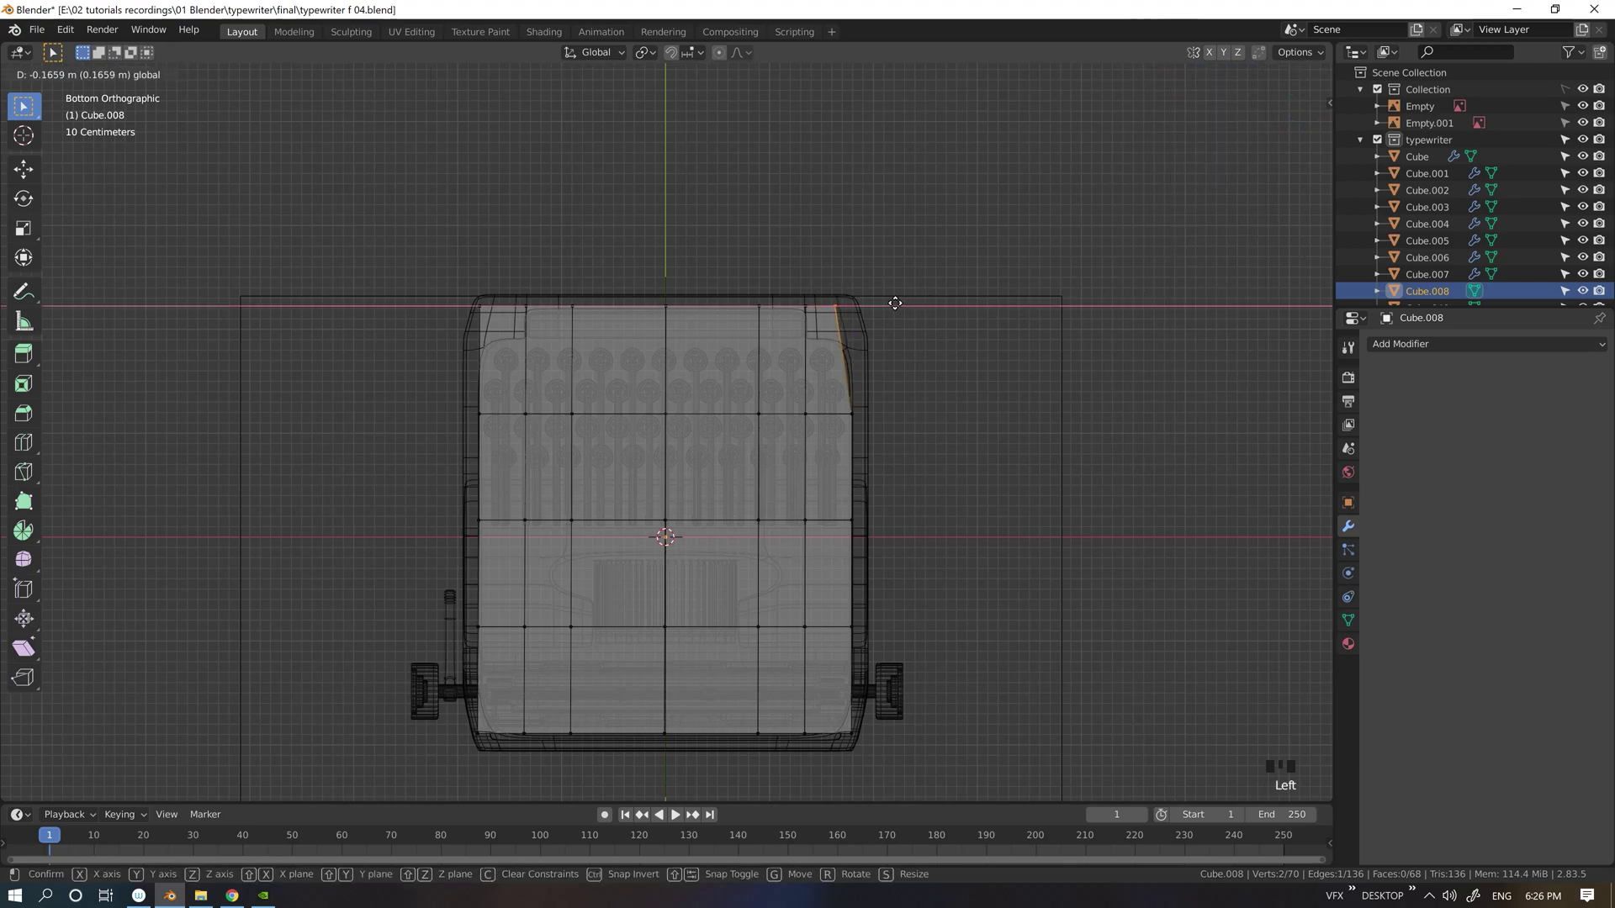
left_click(912, 303)
left_click_drag(562, 307, 559, 306)
key("ctrl+z")
key("ctrl+z")
key("ctrl+z")
Step: Add loop cuts near the bottom plate's front and rear edges and move the corner vertices inward along X to chamfer them
key("shift+space")
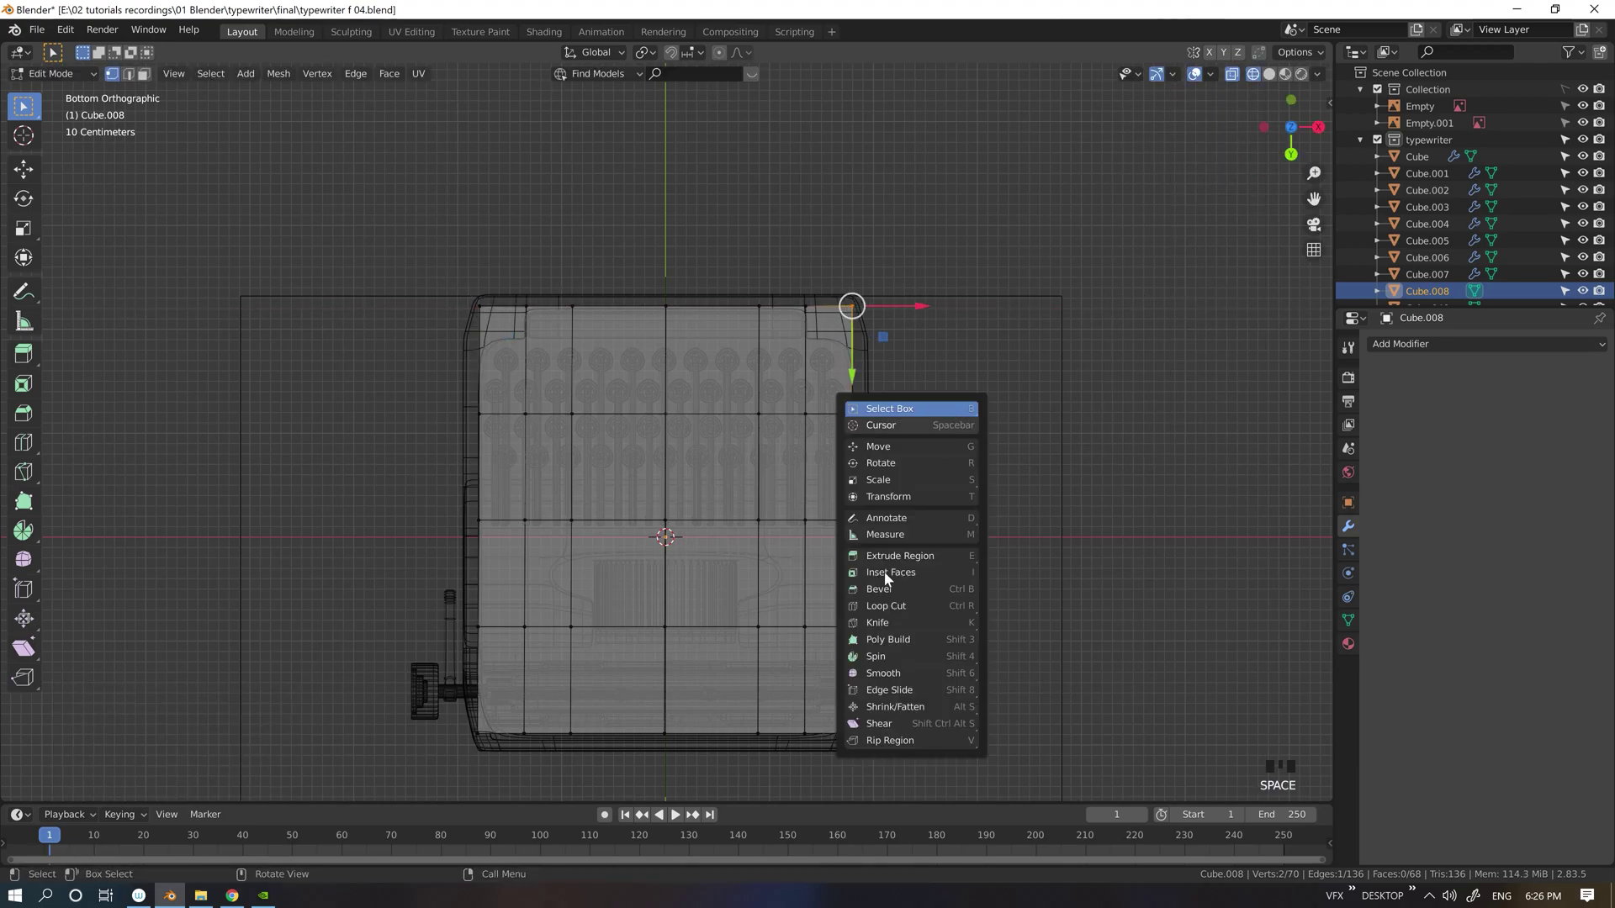
left_click(883, 604)
left_click_drag(883, 354, 832, 326)
left_click_drag(917, 303, 891, 301)
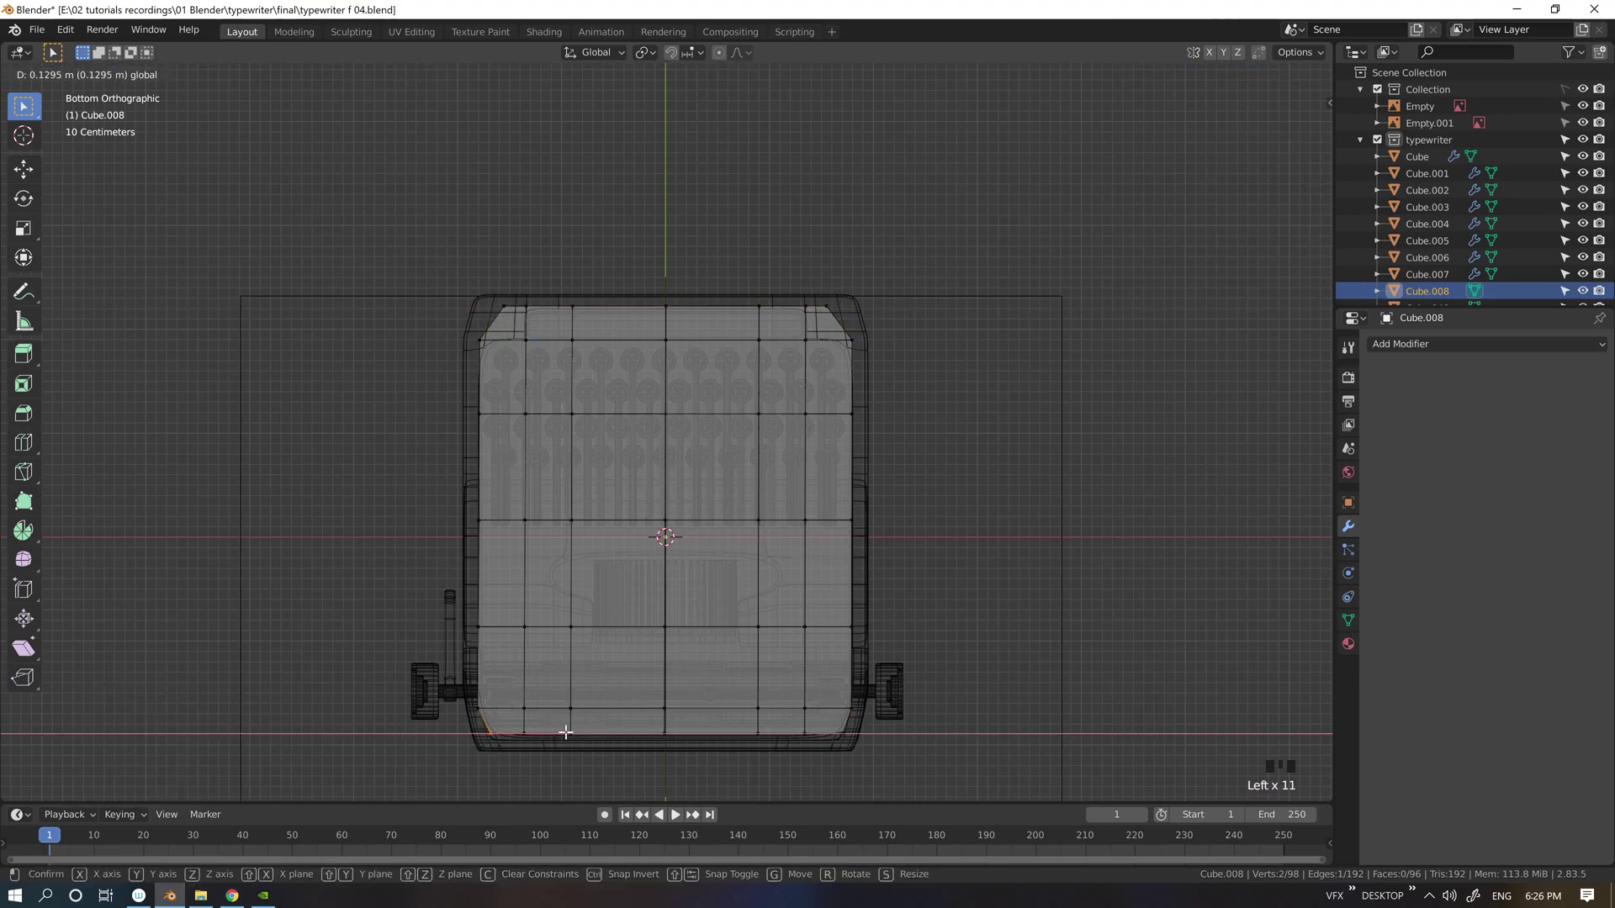
left_click(567, 733)
left_click(951, 364)
Step: Add a Subdivision Surface modifier to the bottom plate
key("Tab")
left_click(1435, 345)
left_click(1270, 623)
Step: Add supporting loop cuts near the bottom plate's front and rear edges to tighten its smoothed outline
key("Tab")
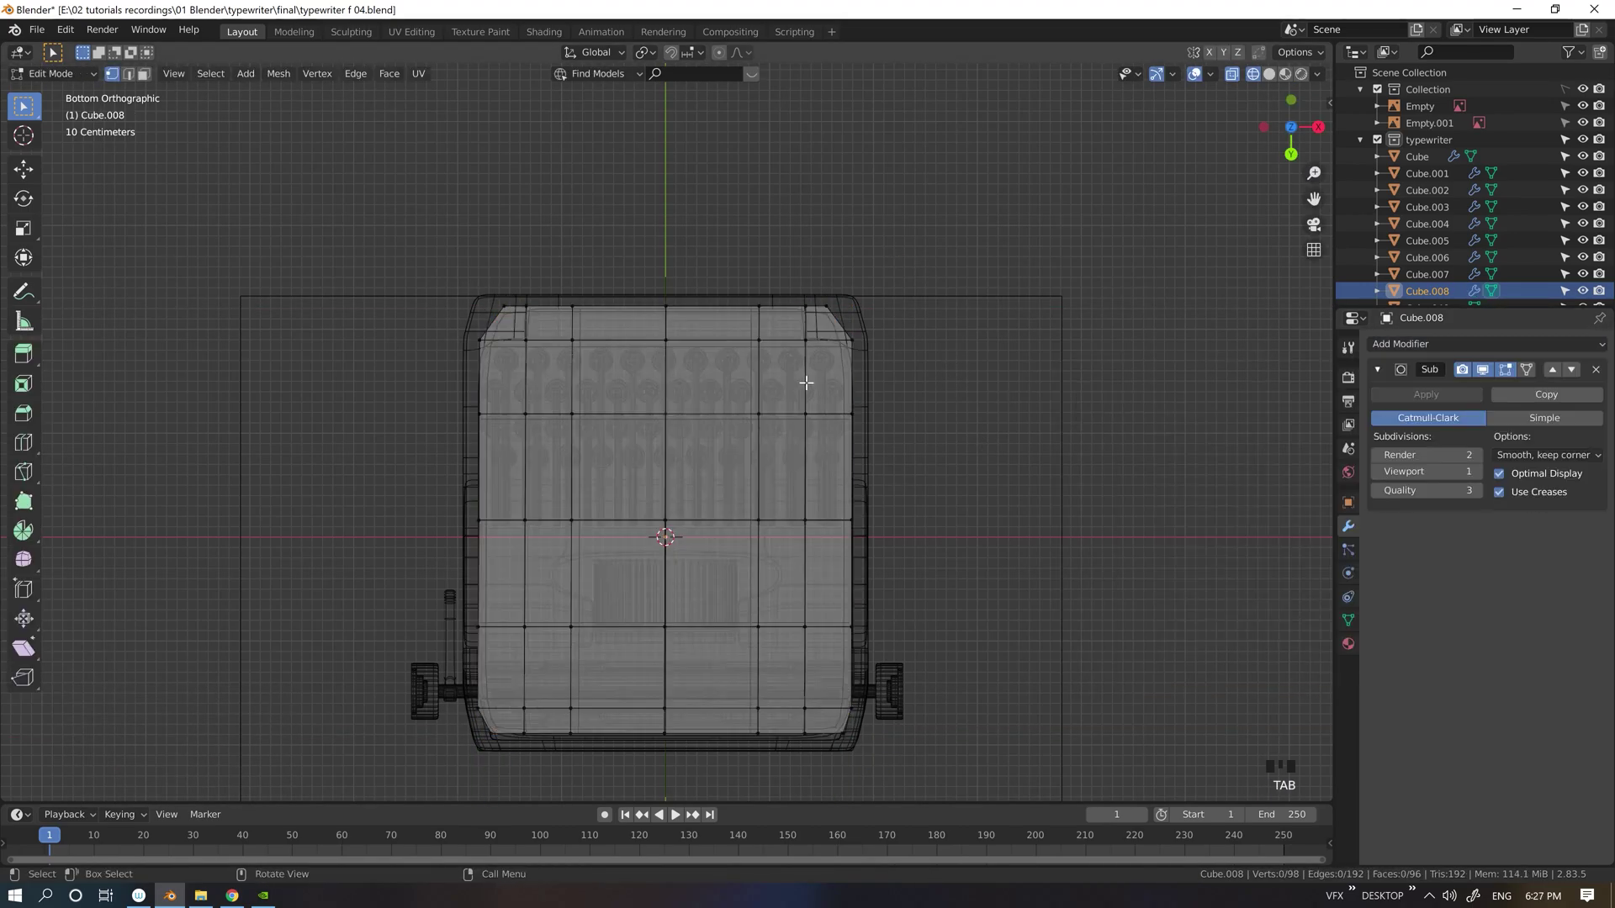
left_click_drag(825, 326, 839, 328)
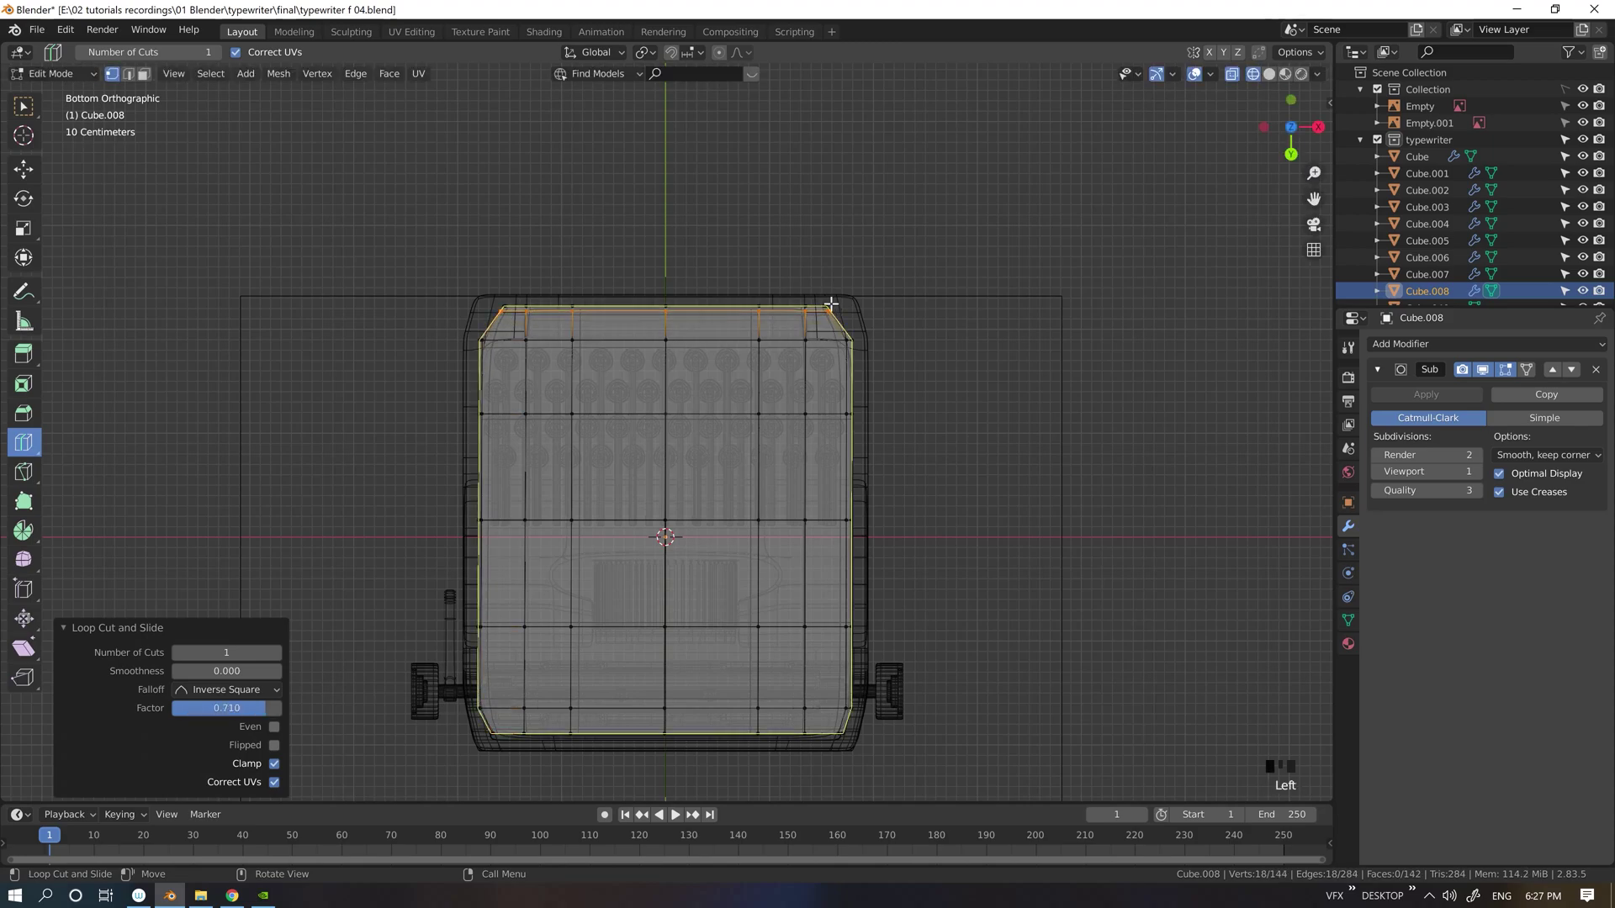
left_click_drag(844, 716, 850, 724)
key("shift+space")
key("shift+space")
key("Tab")
Step: Move the bottom plate's front and rear edge vertices outward along Y to fit the body outline, working in the wireframe bottom view
middle_click_drag(949, 315, 947, 471)
middle_click_drag(944, 336, 937, 443)
key("z")
left_click(1004, 394)
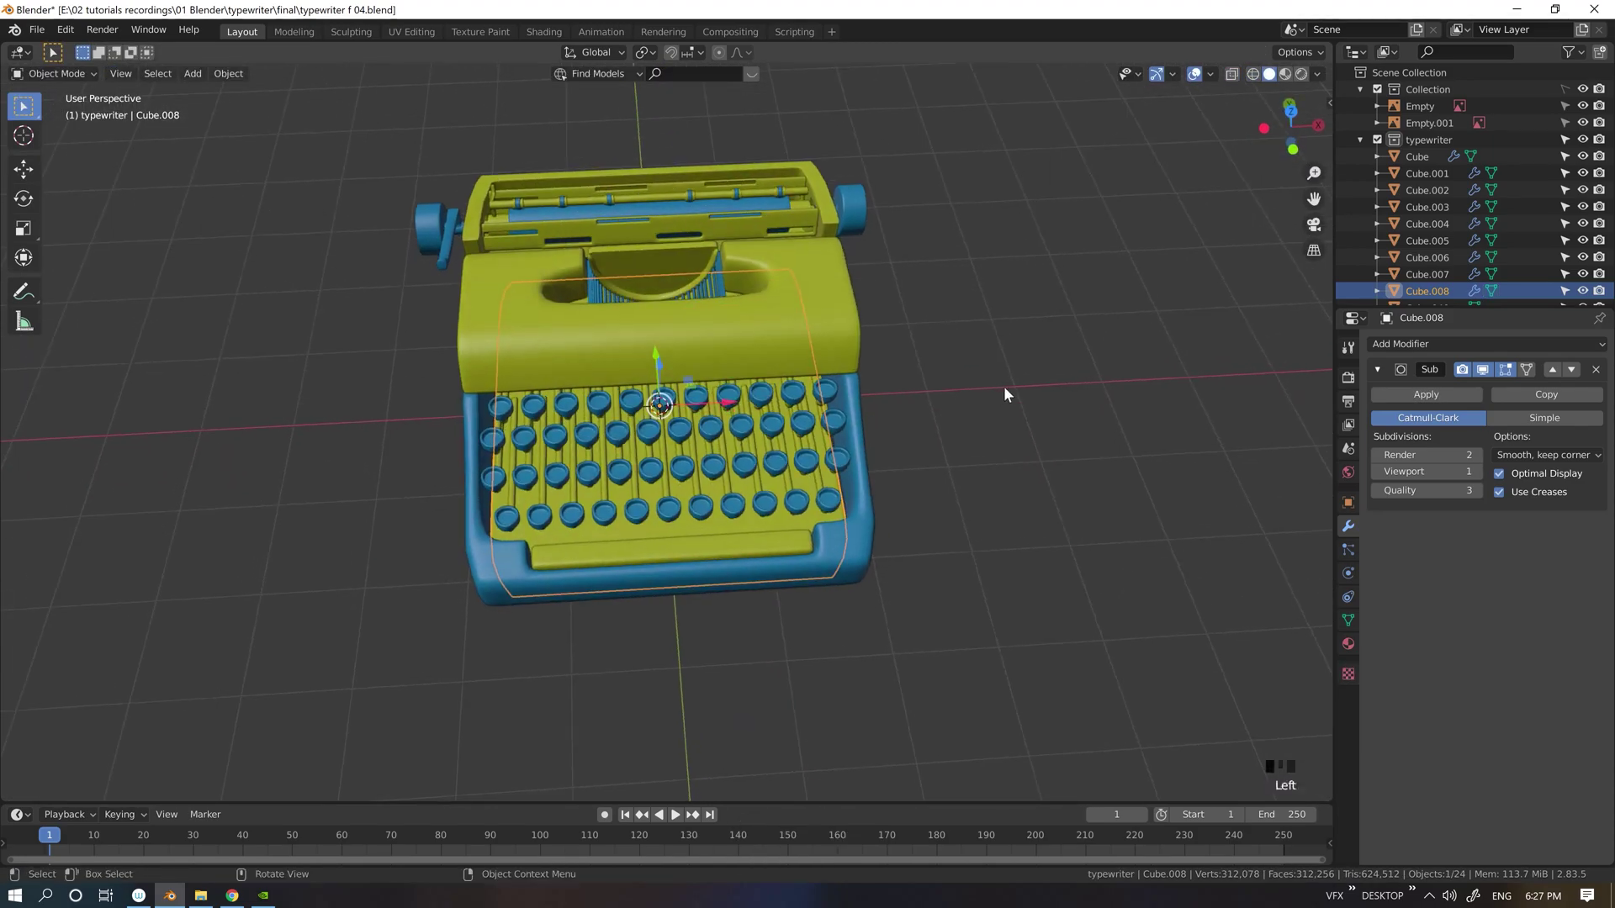
mouse_move(1005, 389)
middle_mouse_down()
mouse_move(1083, 183)
mouse_move(1092, 244)
middle_mouse_up()
key("grave")
key("Tab")
key("z")
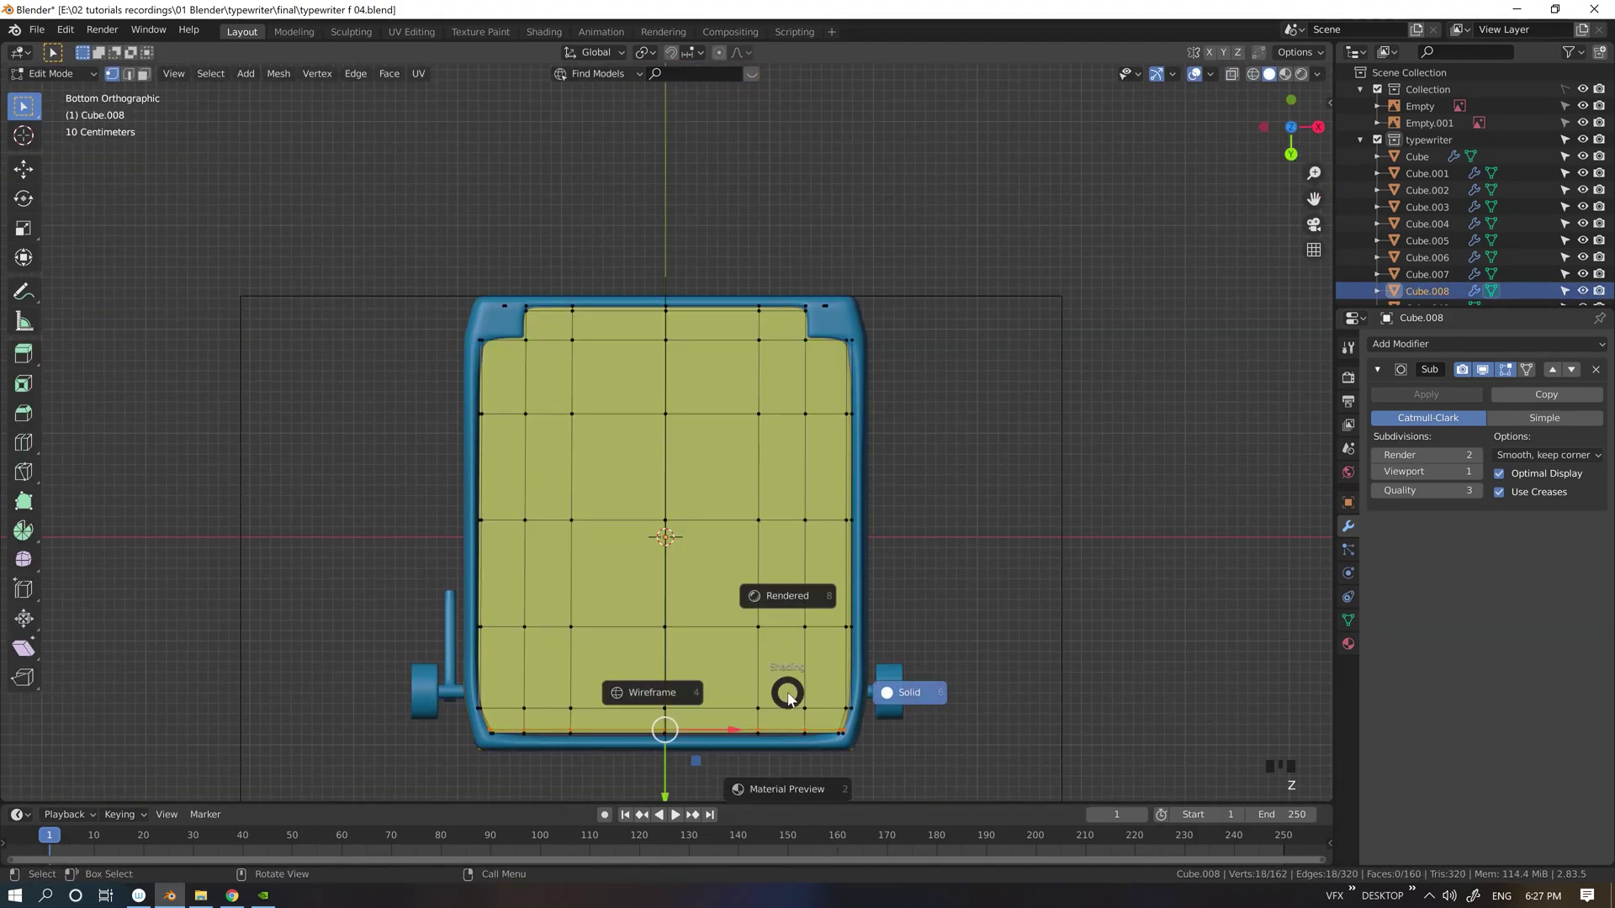
left_click(652, 693)
left_click_drag(463, 757, 513, 720)
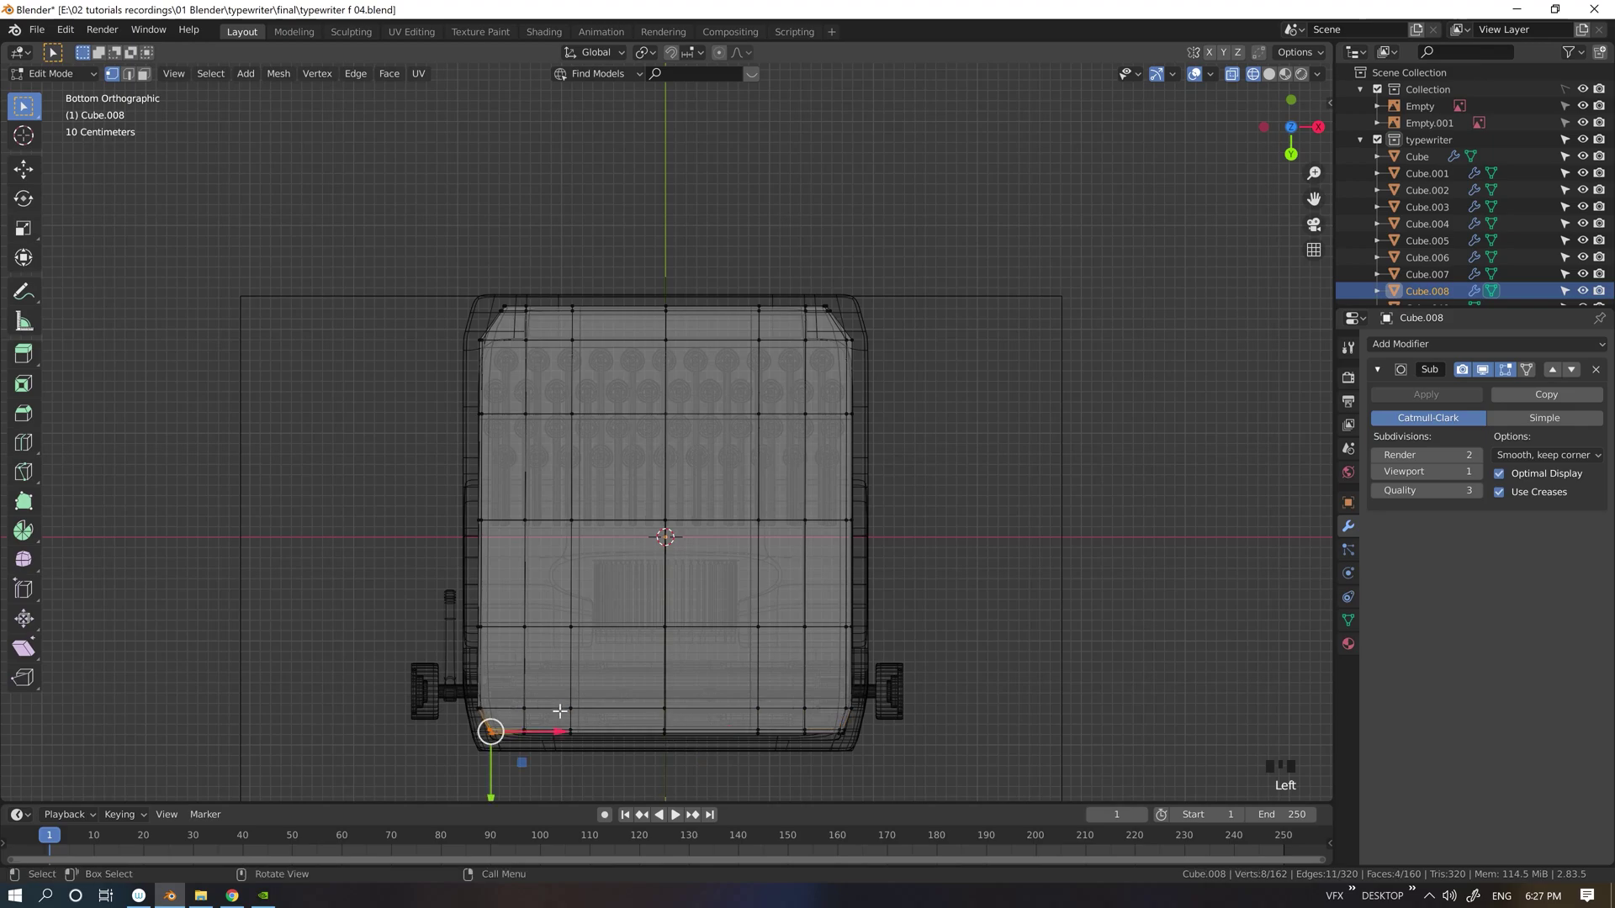
left_click(667, 806)
left_click_drag(477, 290, 498, 307)
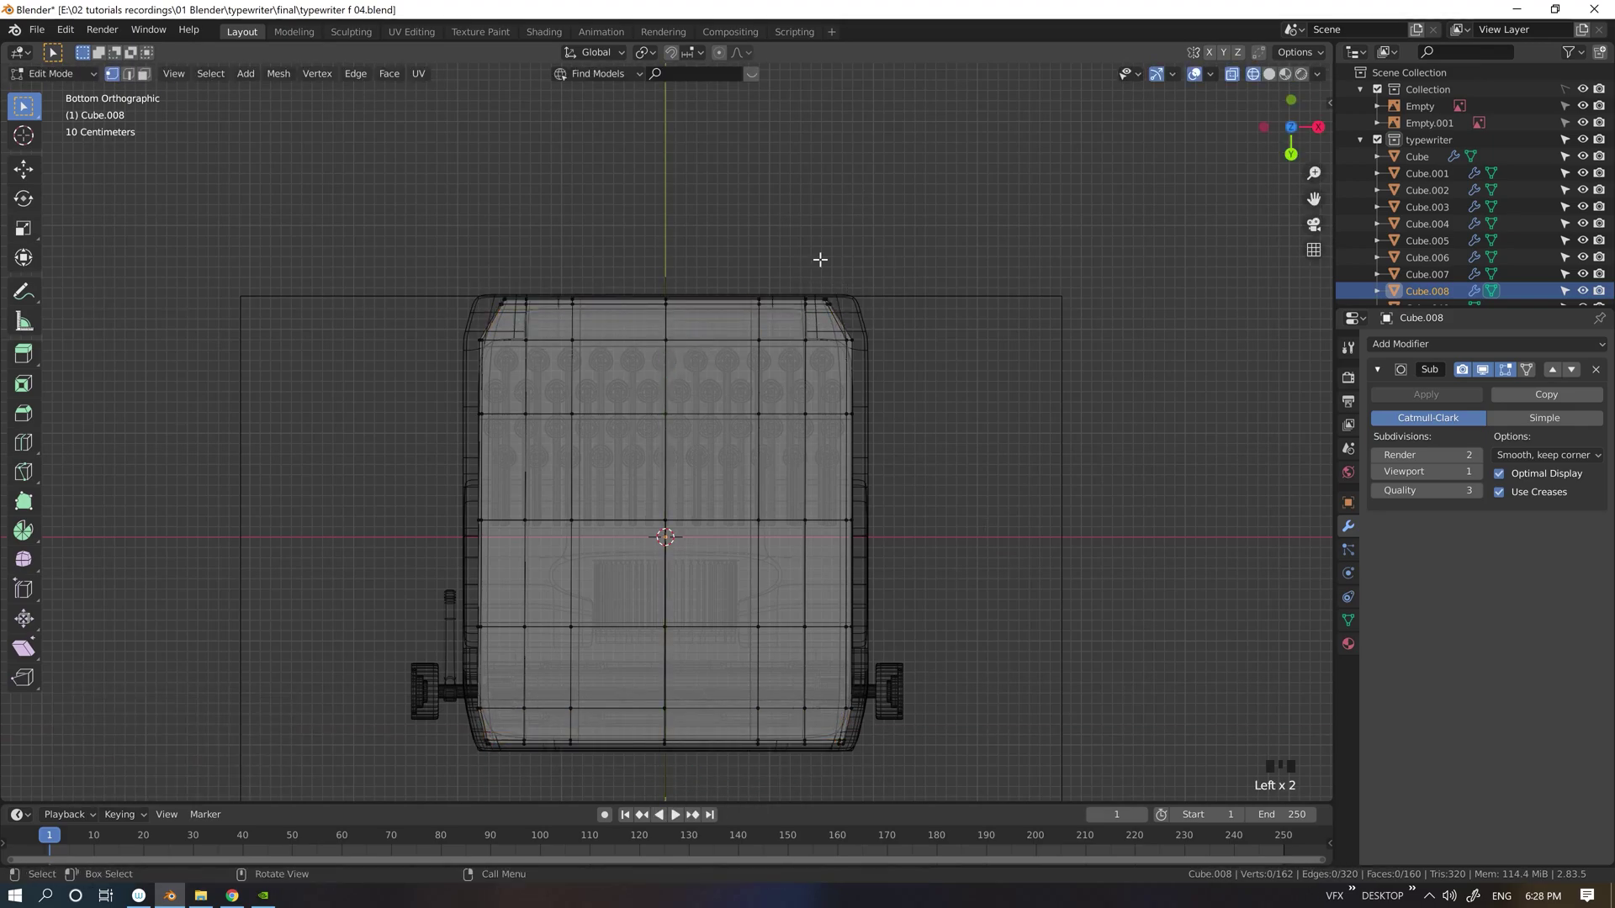
Step: Move the bottom plate's side vertices outward along X to meet the body's side walls
left_click(925, 522)
key("alt+a")
key("b")
left_click_drag(422, 241, 494, 381)
left_click(540, 524)
key("Tab")
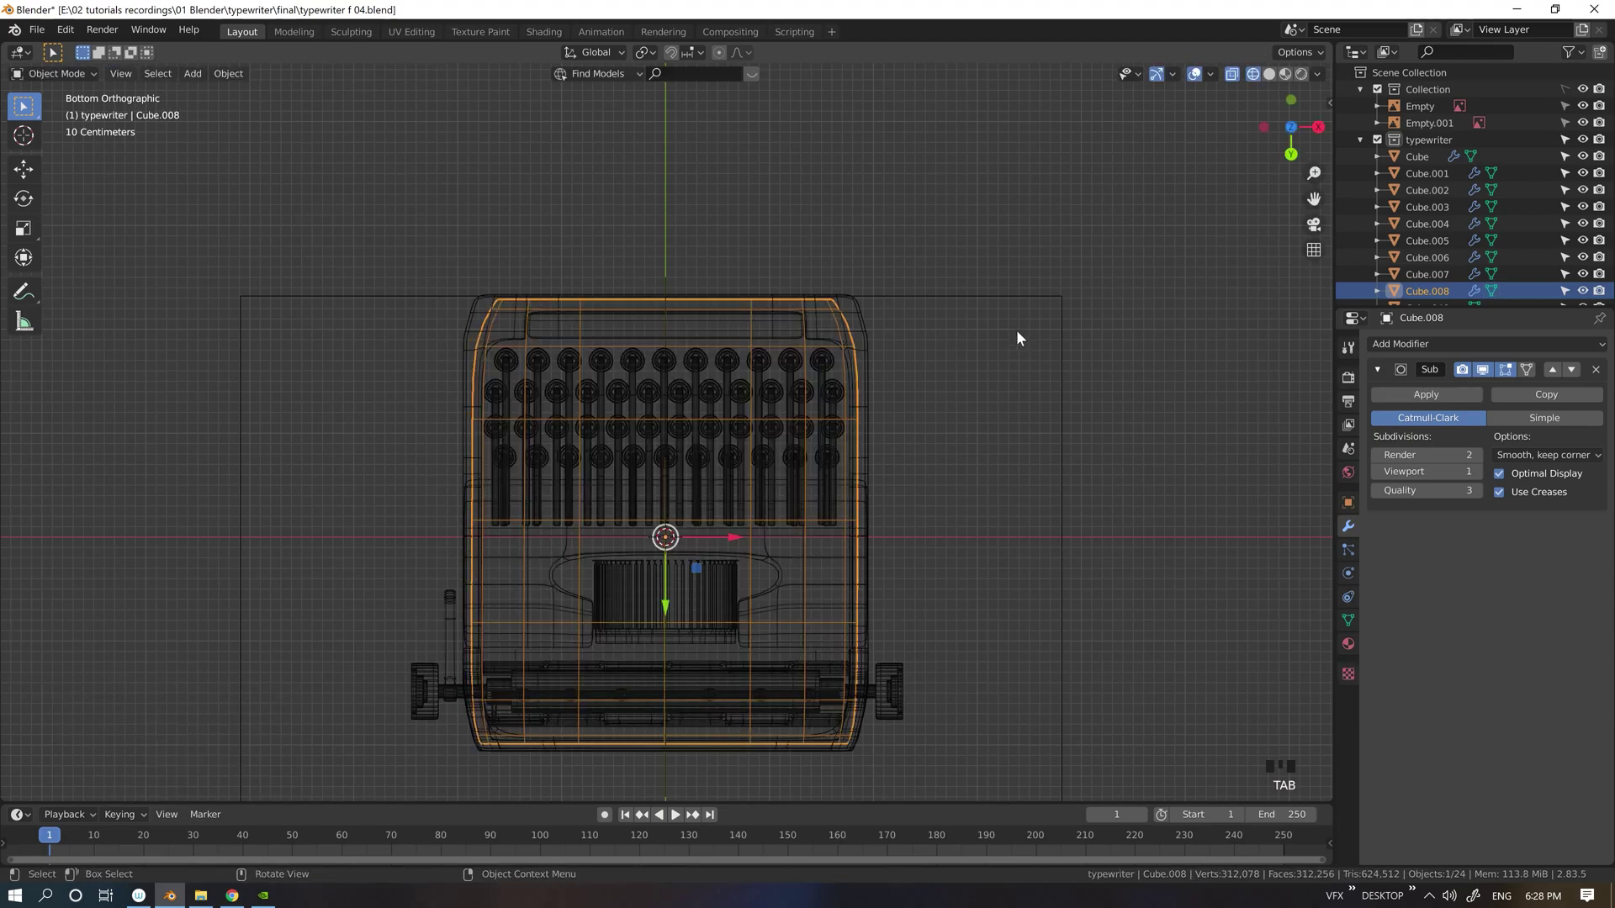
Step: Add a loop cut close to the lower edge of the upper housing to sharpen its rim
middle_click_drag(1016, 330, 1001, 476)
key("z")
left_click(1185, 489)
mouse_move(1119, 483)
middle_mouse_down()
mouse_move(981, 382)
mouse_move(1086, 429)
middle_mouse_up()
left_click(1037, 366)
middle_click_drag(1036, 366, 1114, 354)
left_click(555, 433)
key("Tab")
key("space")
left_click(537, 644)
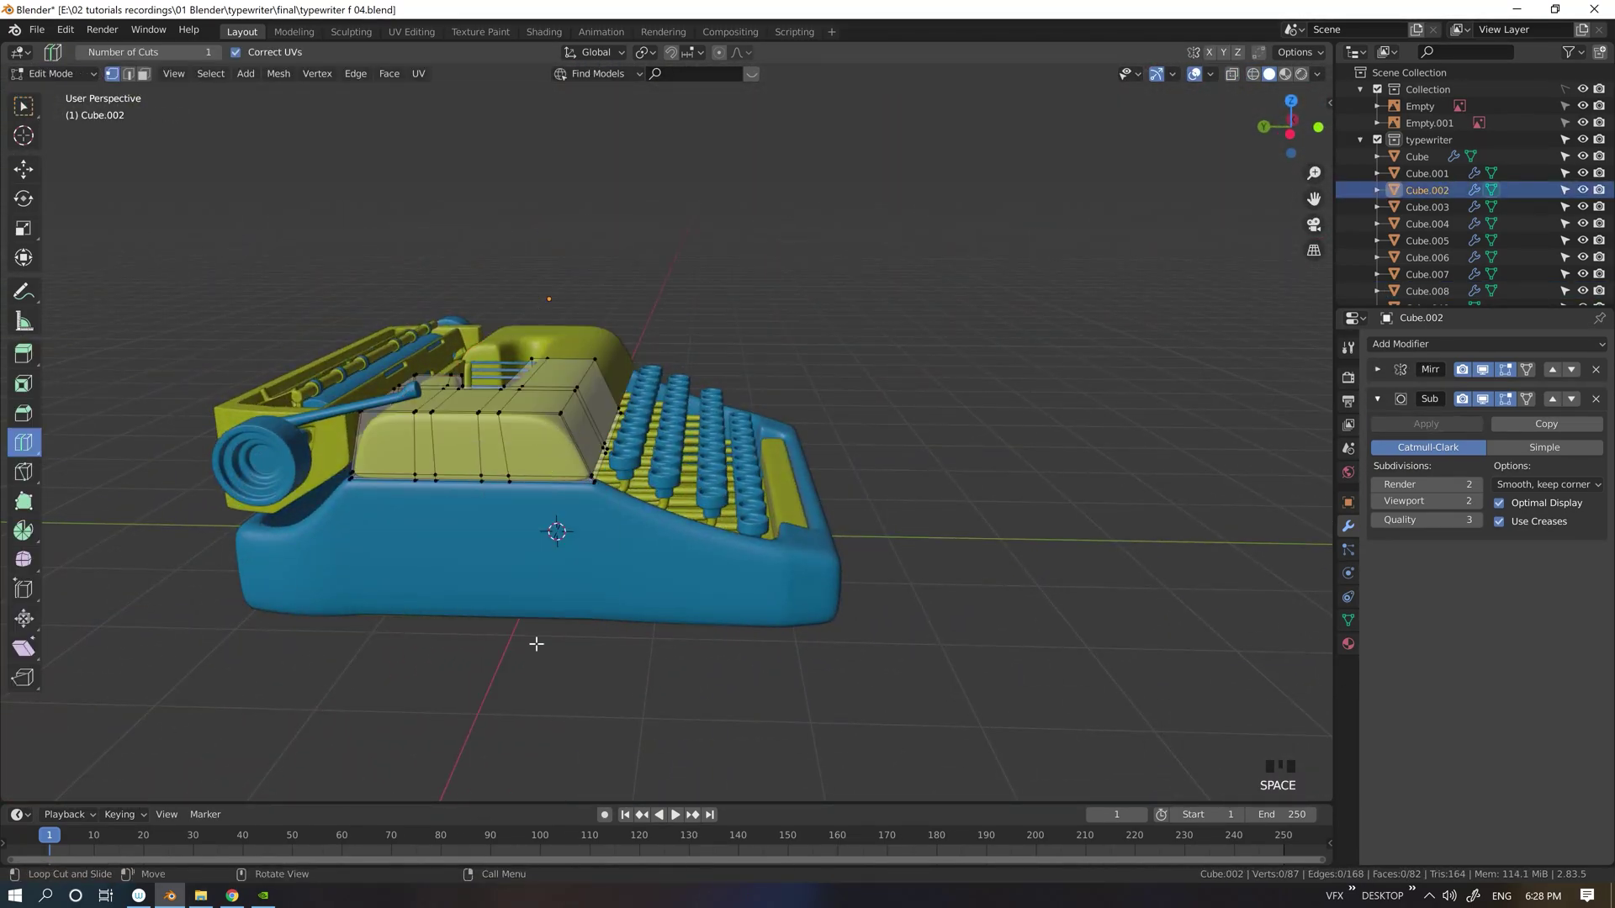
left_click(595, 489)
key("Tab")
Step: Switch the BlenderKit search to materials, display its asset bar and browse the liquid category
middle_click_drag(595, 489, 1007, 286)
left_click(631, 74)
middle_click_drag(1035, 412, 921, 429)
mouse_move(1010, 454)
middle_mouse_down("ctrl")
mouse_move(1010, 428)
mouse_move(987, 476)
middle_mouse_up("ctrl")
left_click(987, 476)
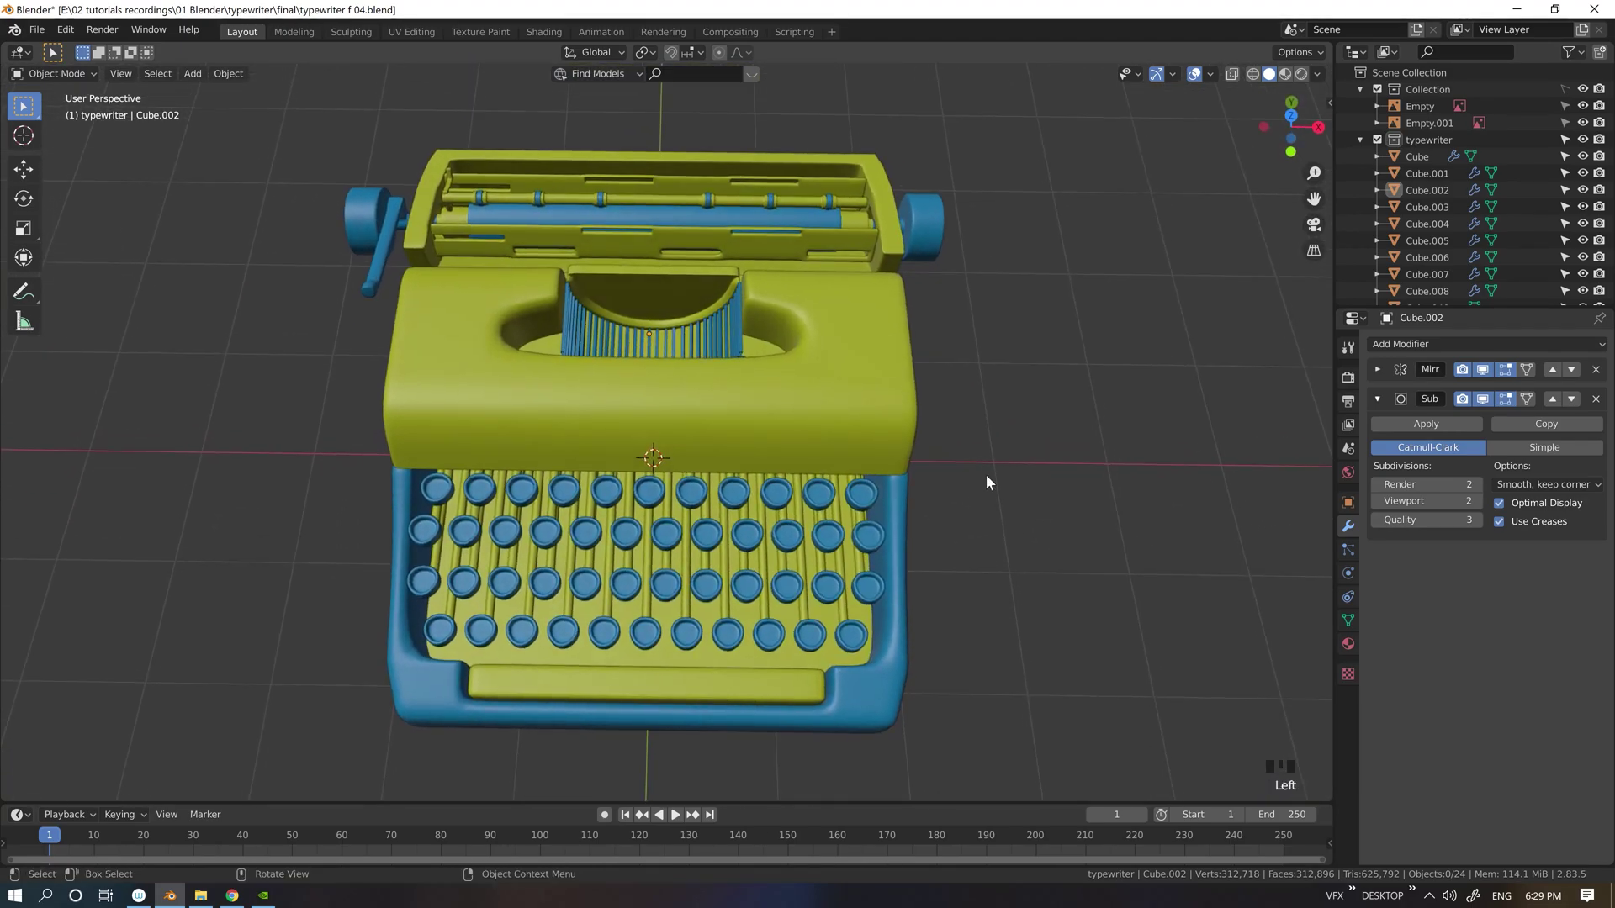
left_click(752, 74)
left_click(1246, 734)
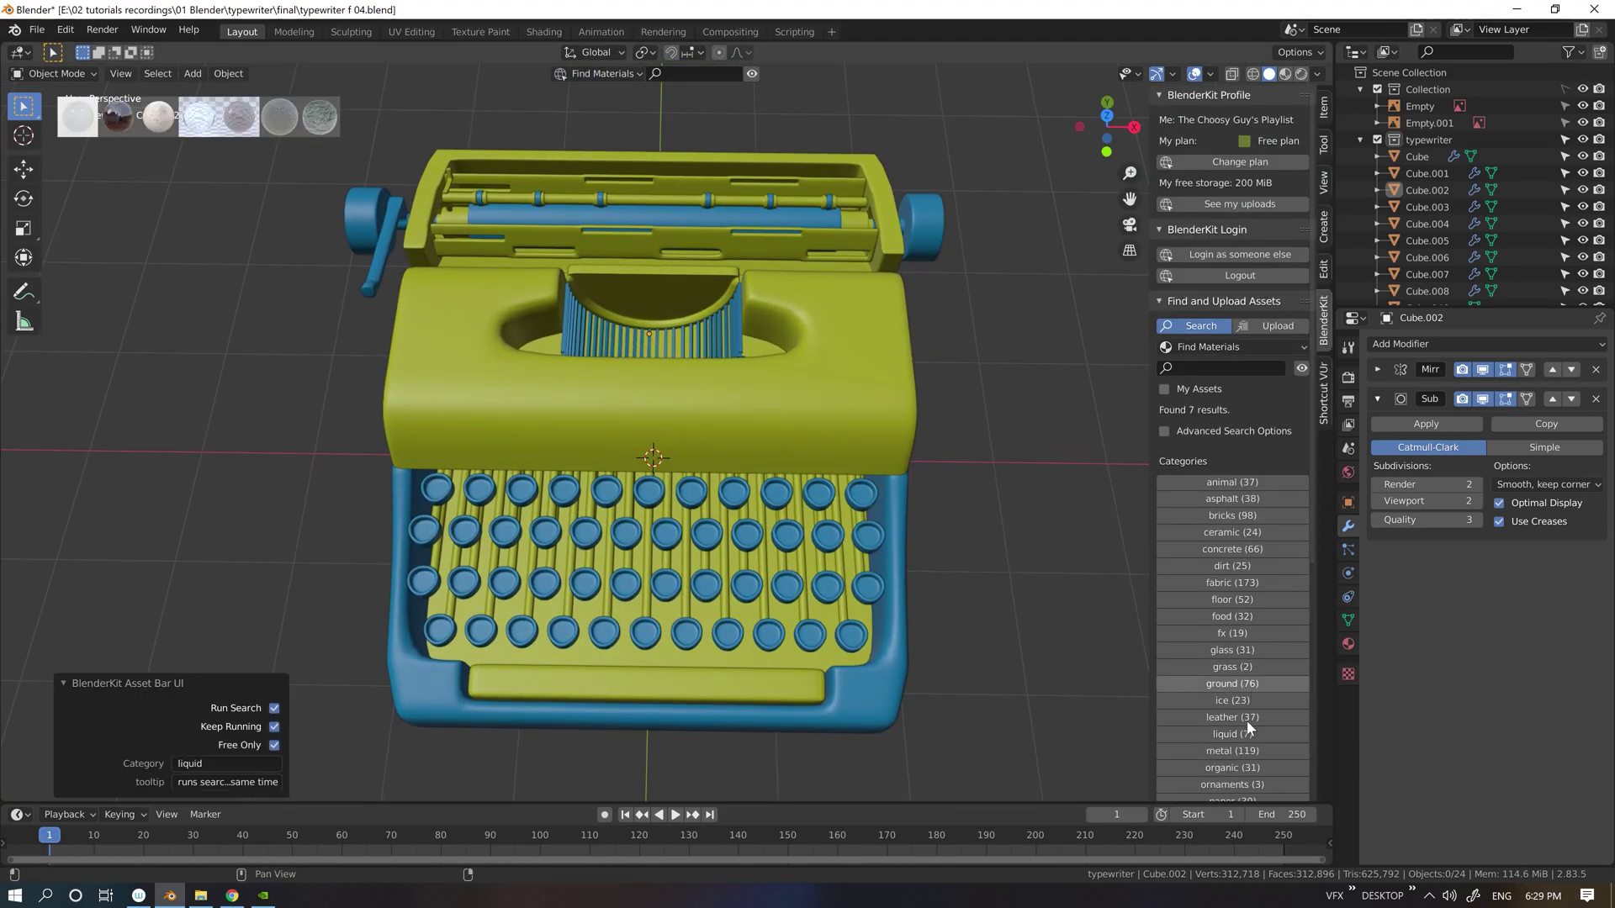
Step: Filter the BlenderKit materials by the metal category and apply the brass pure material to all rows of keys
mouse_move(505, 126)
left_click_drag(502, 123, 468, 537)
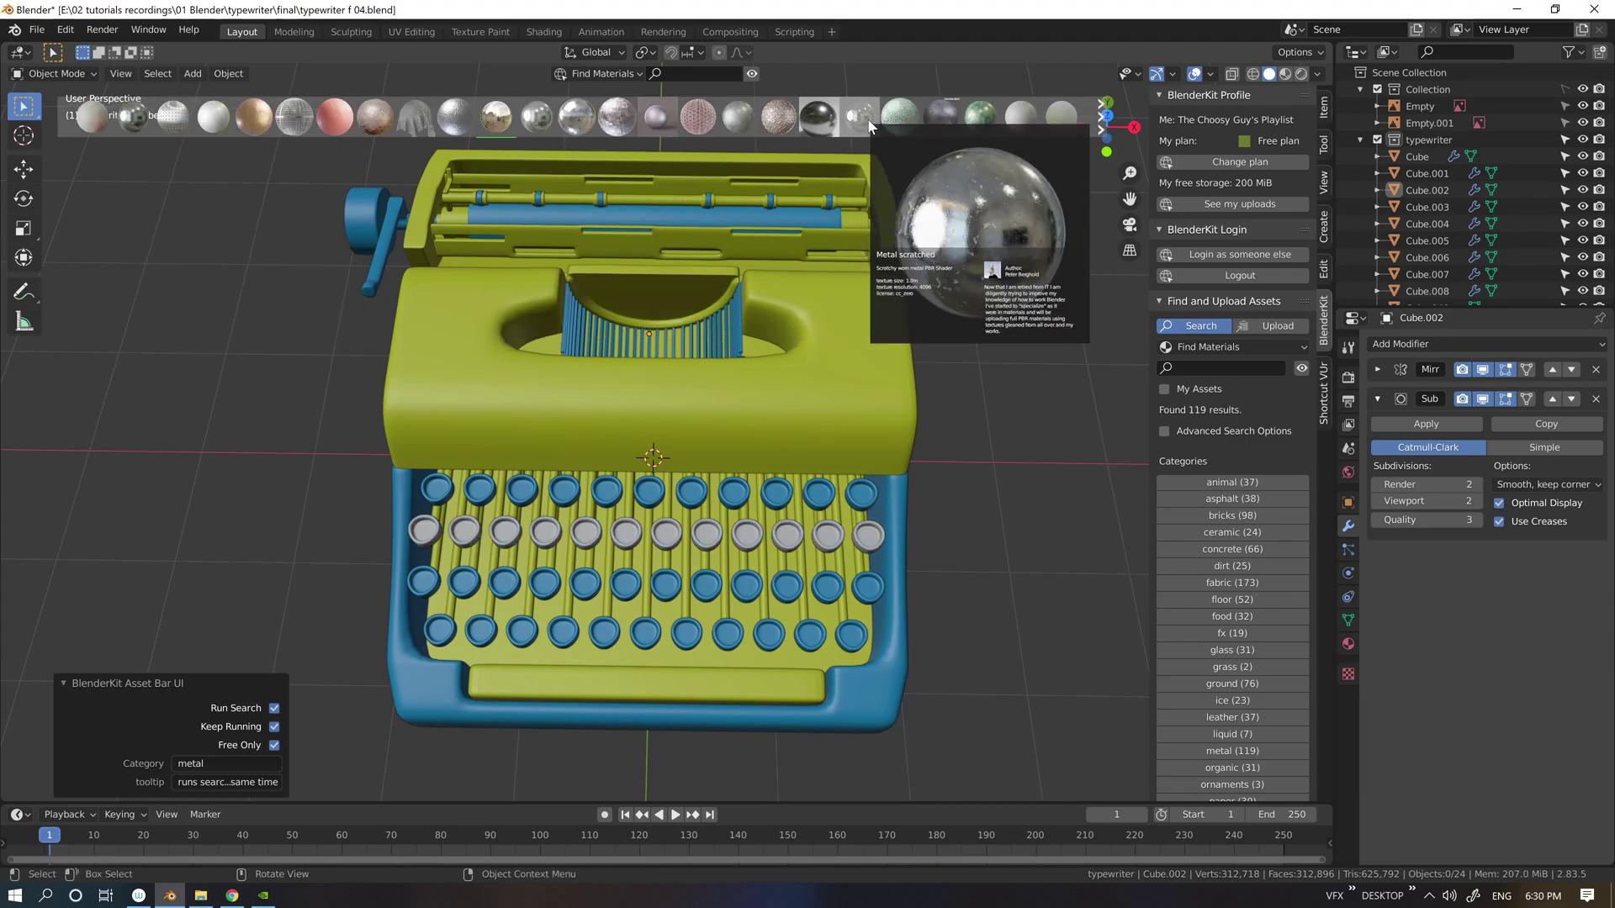
left_click(1098, 117)
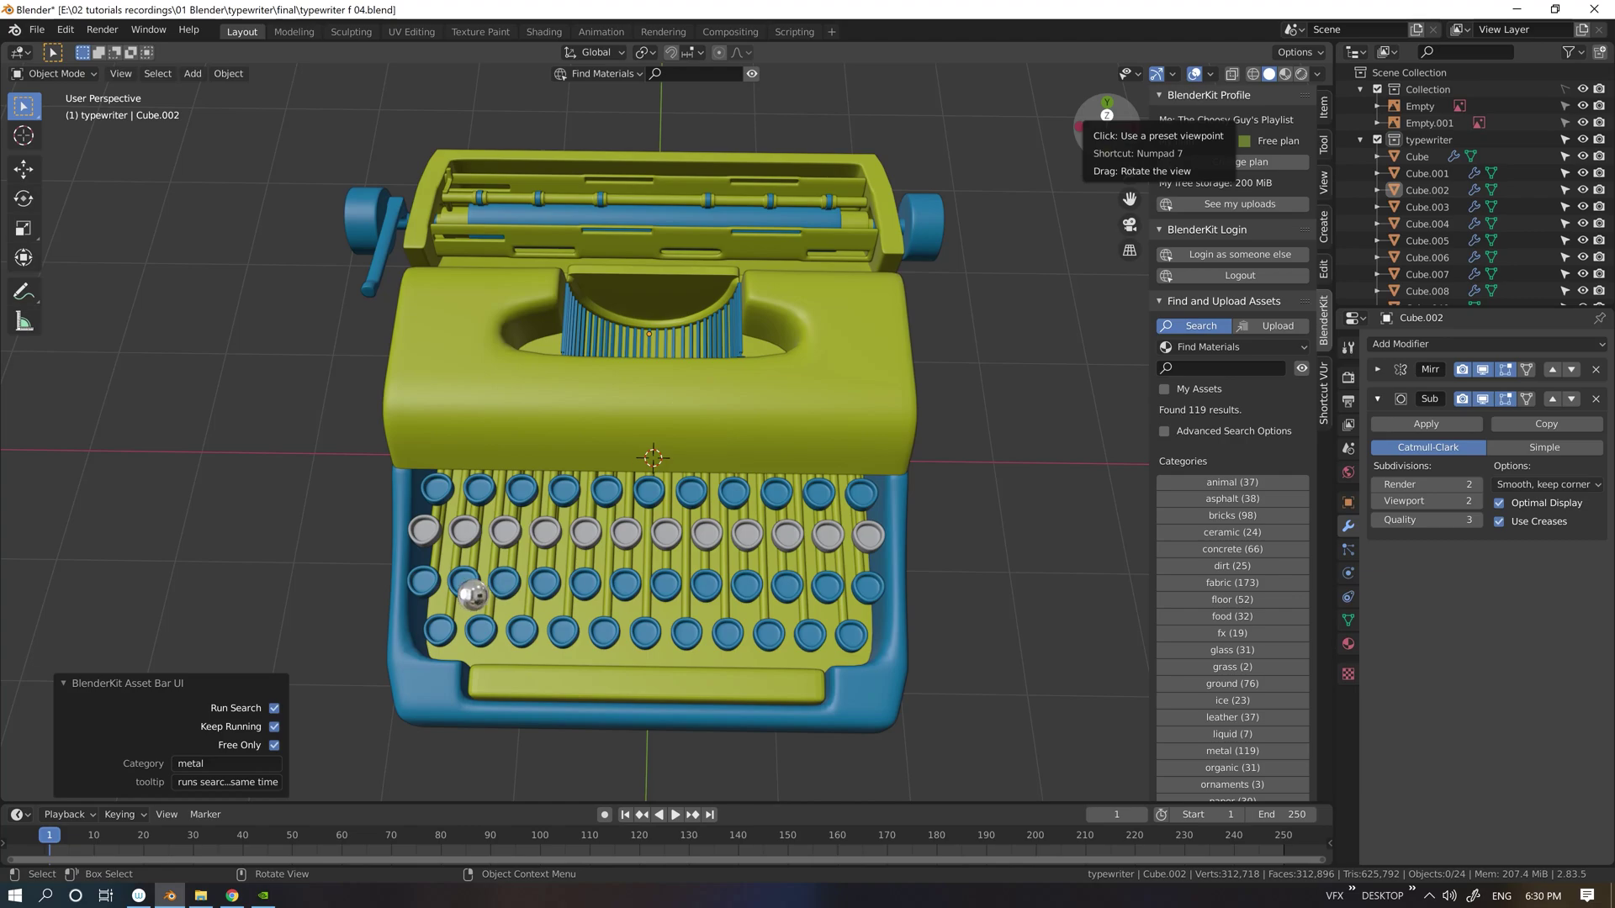
left_click(441, 580)
left_click_drag(450, 631, 450, 631)
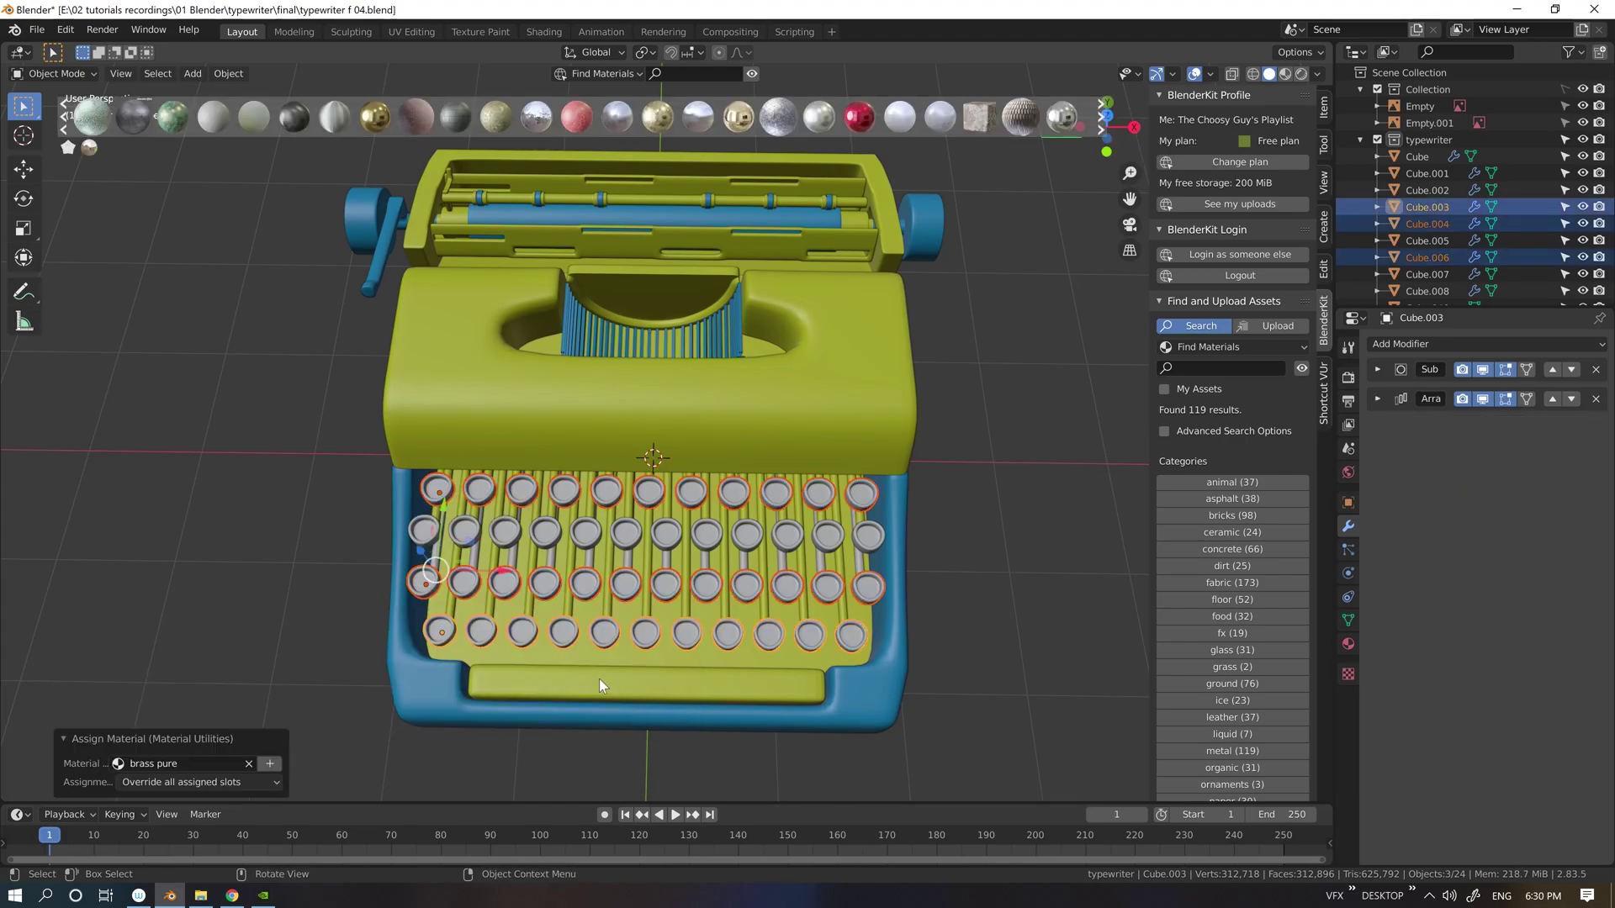
Step: Assign the Scuffed Aluminum material to the remaining key levers and hide the sidebar
left_click(452, 486)
key("shift+q")
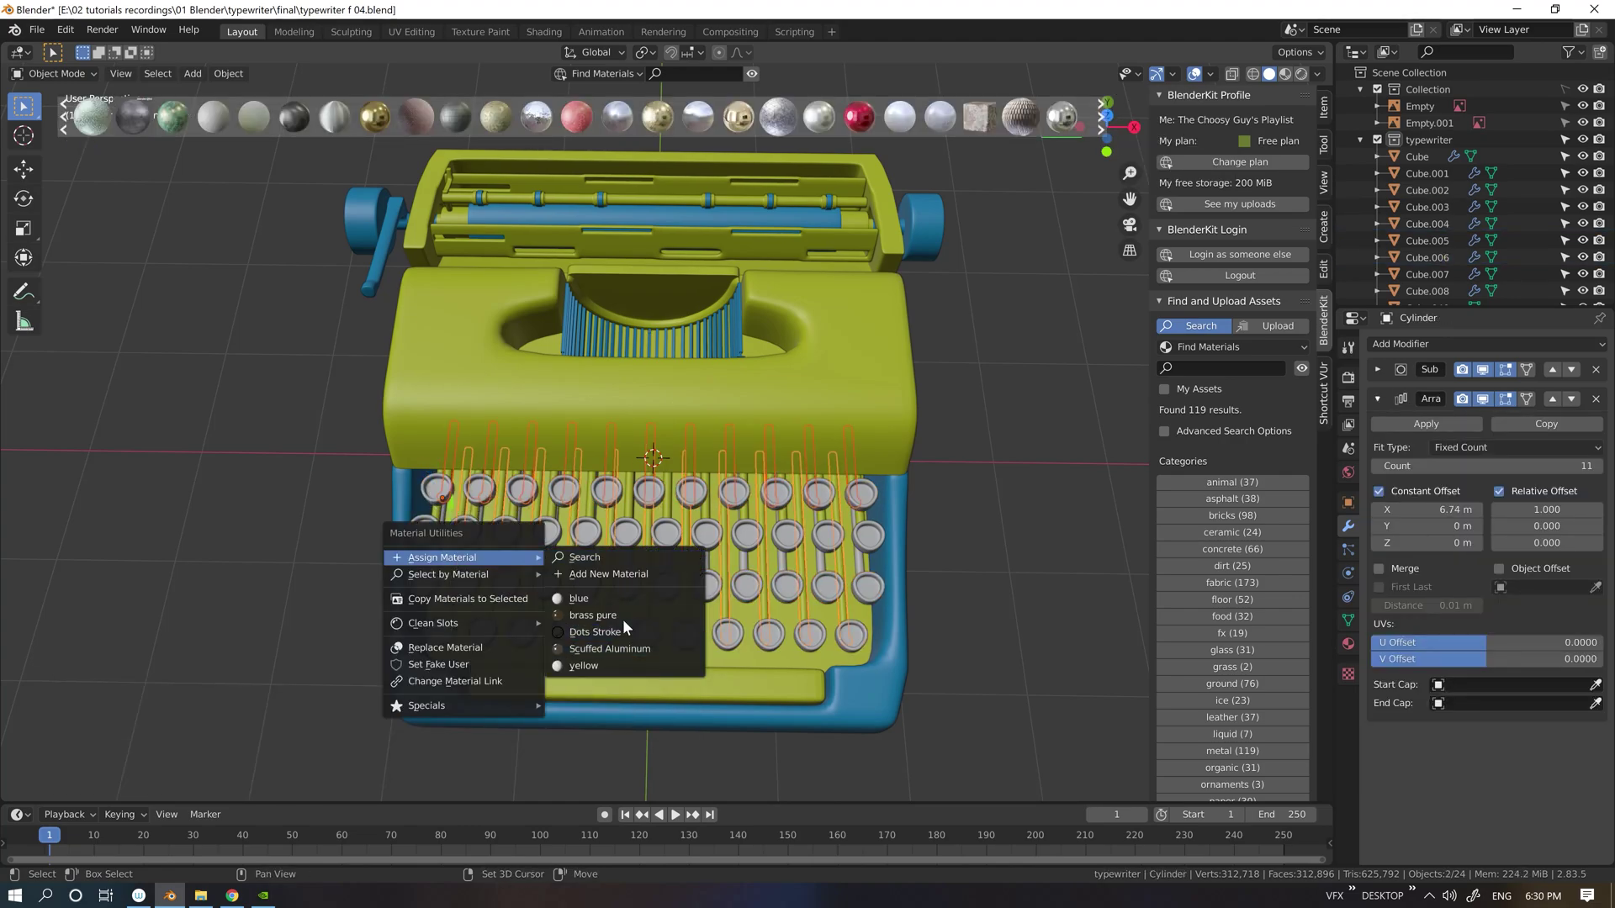
left_click(623, 649)
left_click(1008, 562)
key("n")
Step: Save the file under the new name typewriter f 05.blend and switch the viewport to Material Preview
left_click(39, 30)
left_click(69, 157)
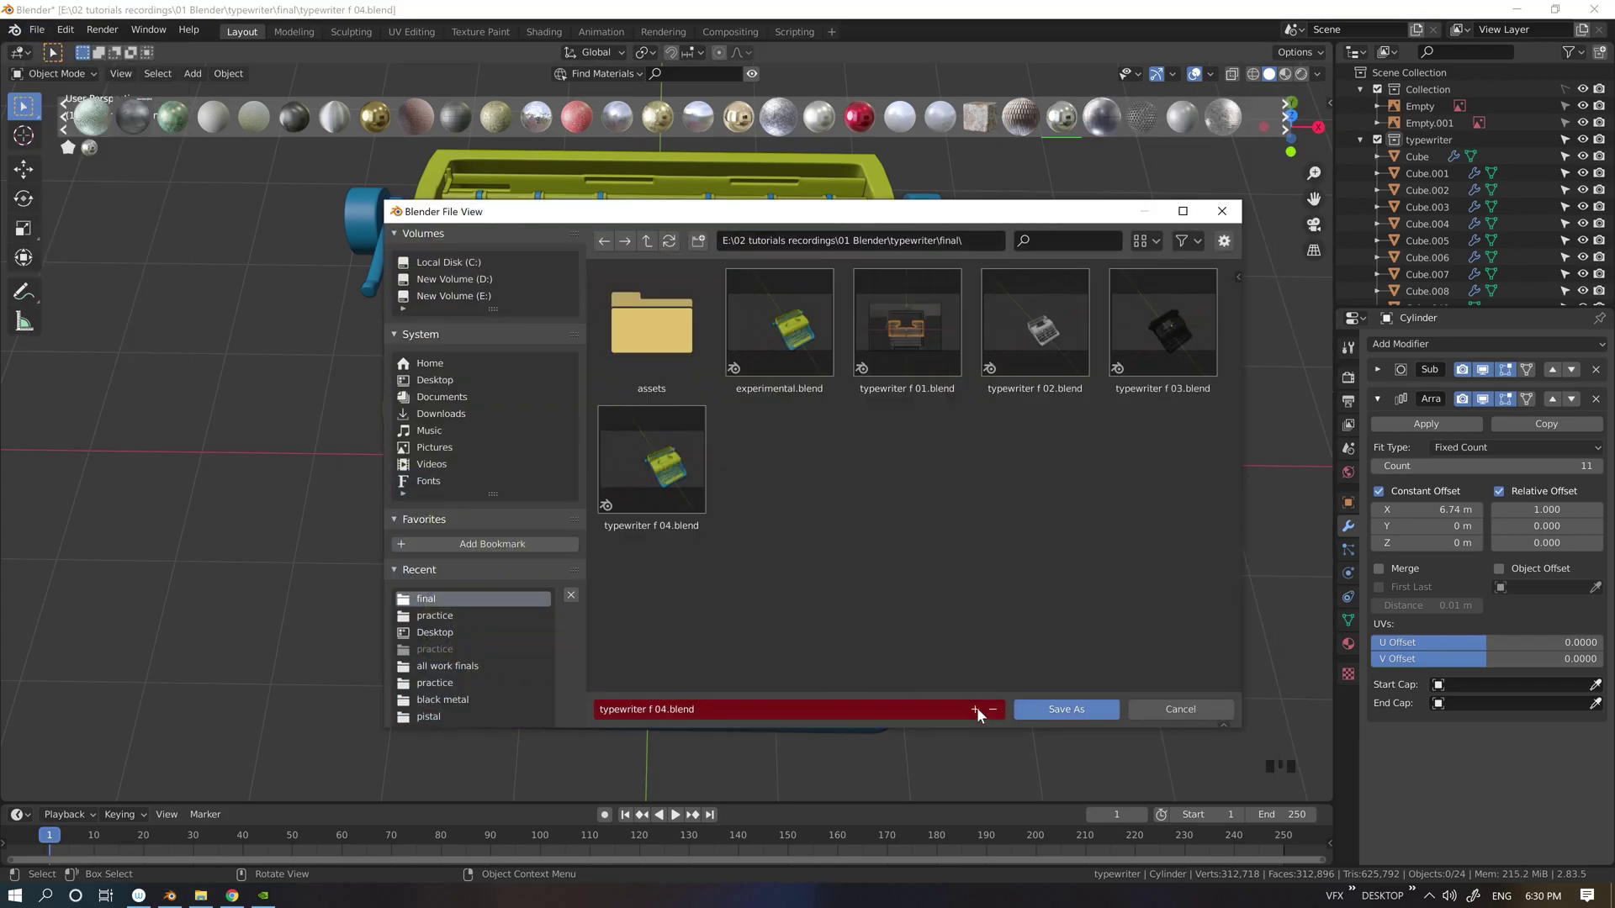
left_click(992, 709)
left_click(1065, 709)
left_click(1284, 74)
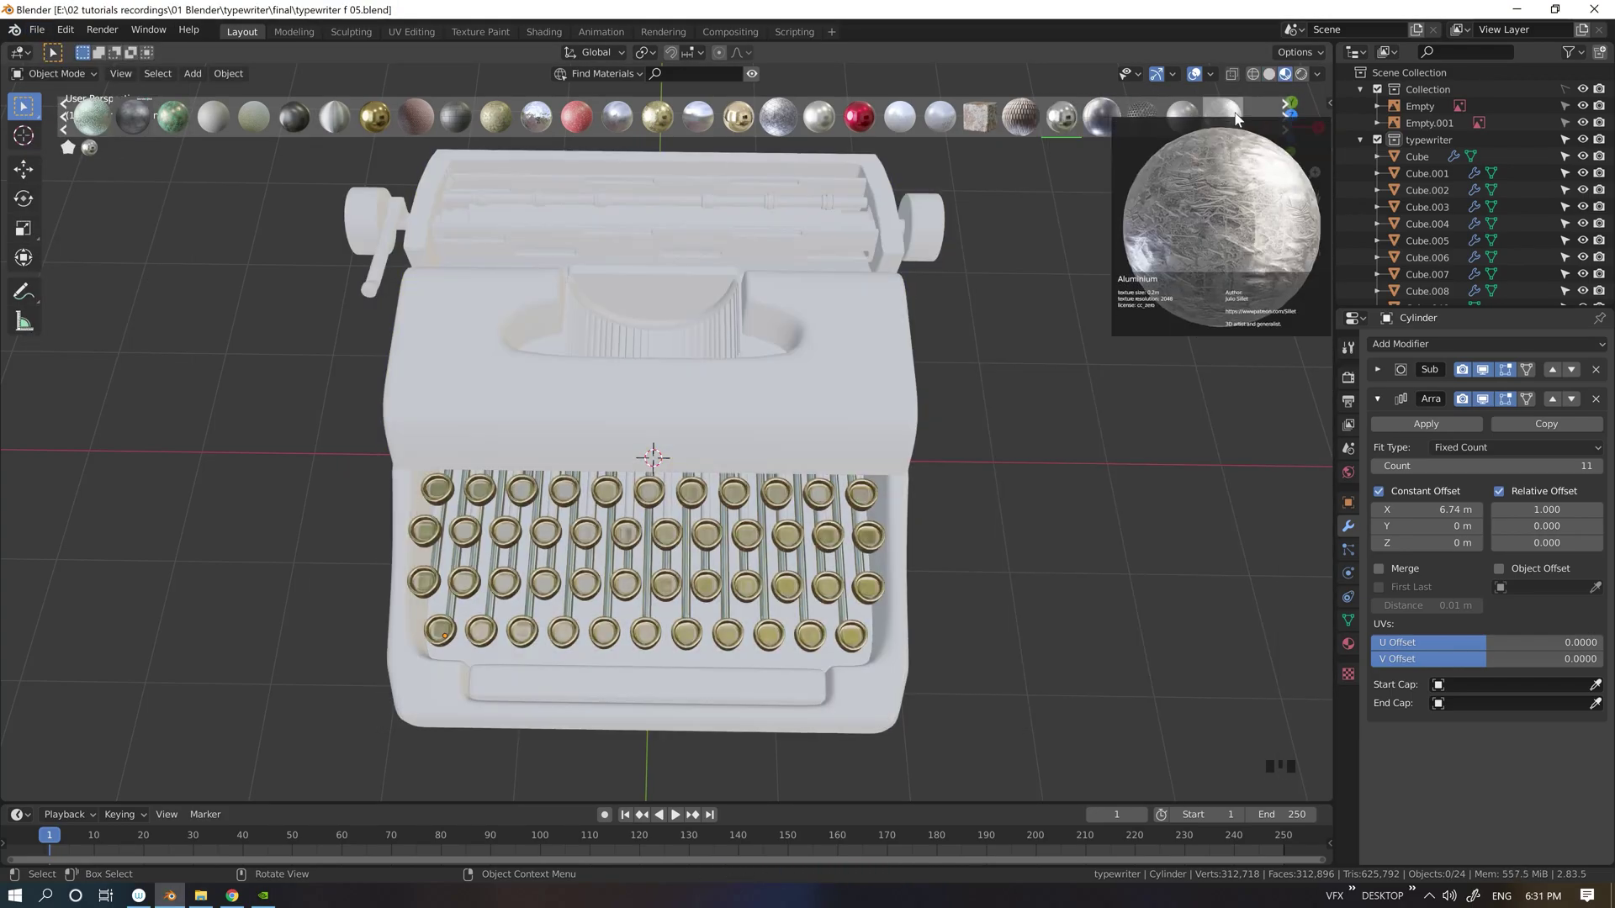
Step: Assign the brass pure material to the type basket's half disc
middle_click_drag(1143, 463, 1114, 419)
left_click(711, 262)
key("shift+q")
left_click(834, 305)
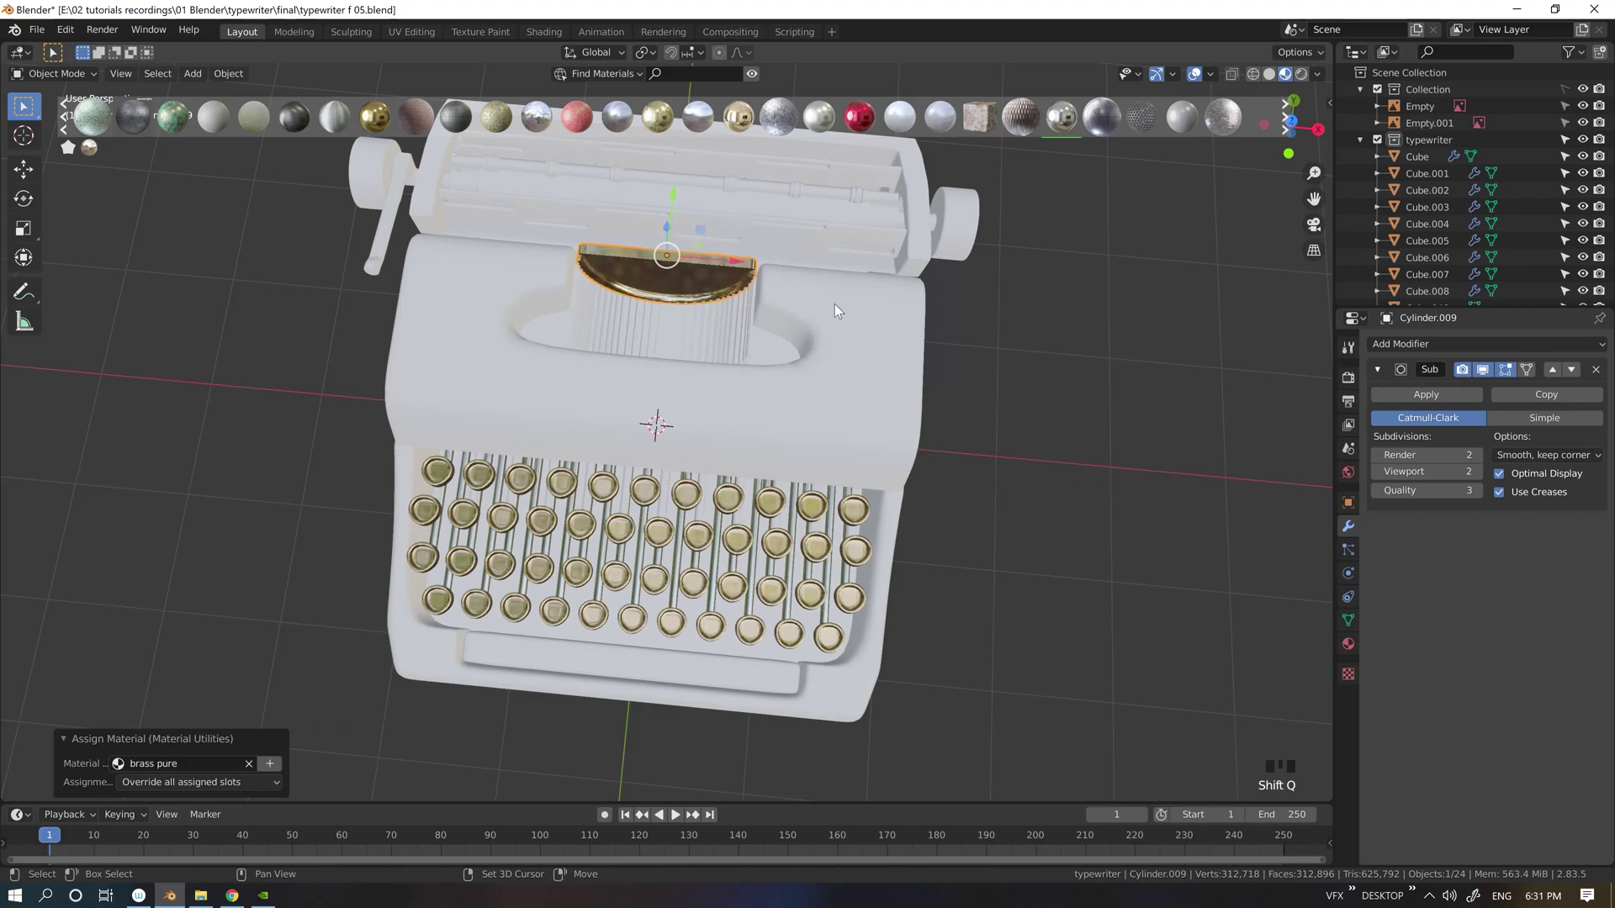
Step: Assign the Scuffed Aluminum material to the lower body and the type basket's half disc
left_click(885, 528)
key("shift+q")
left_click(1039, 613)
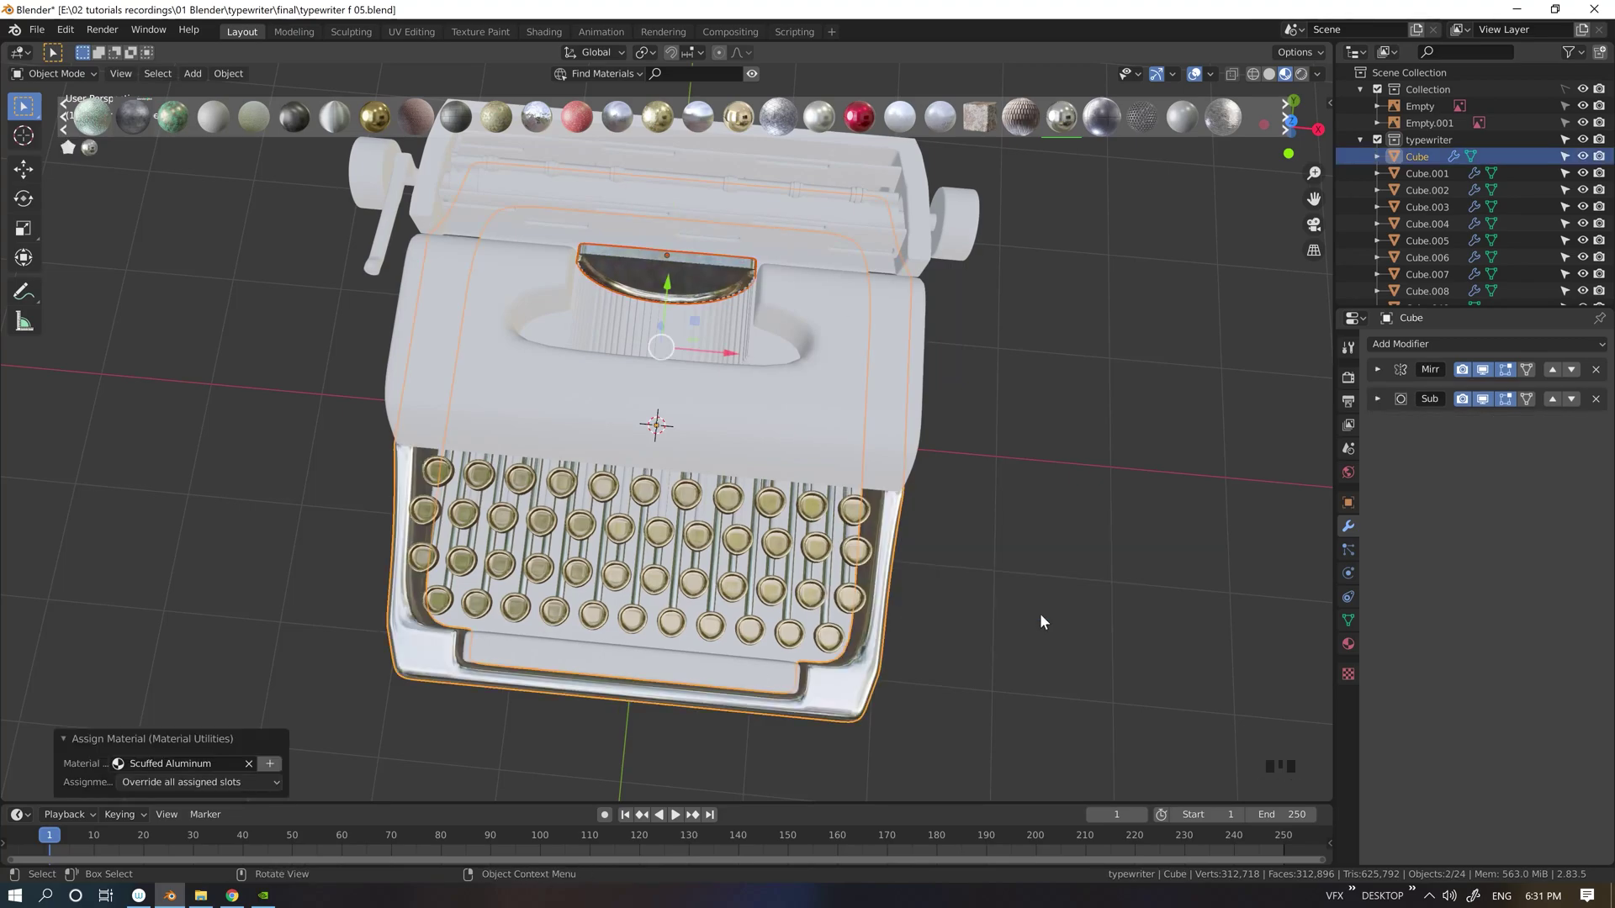
Step: Assign the brass pure material to the space bar, the upper housing and the carriage frame
key("shift+q")
mouse_move(755, 666)
left_click(891, 721)
left_click(872, 426)
key("shift+q")
left_click(1018, 483)
left_click(917, 238)
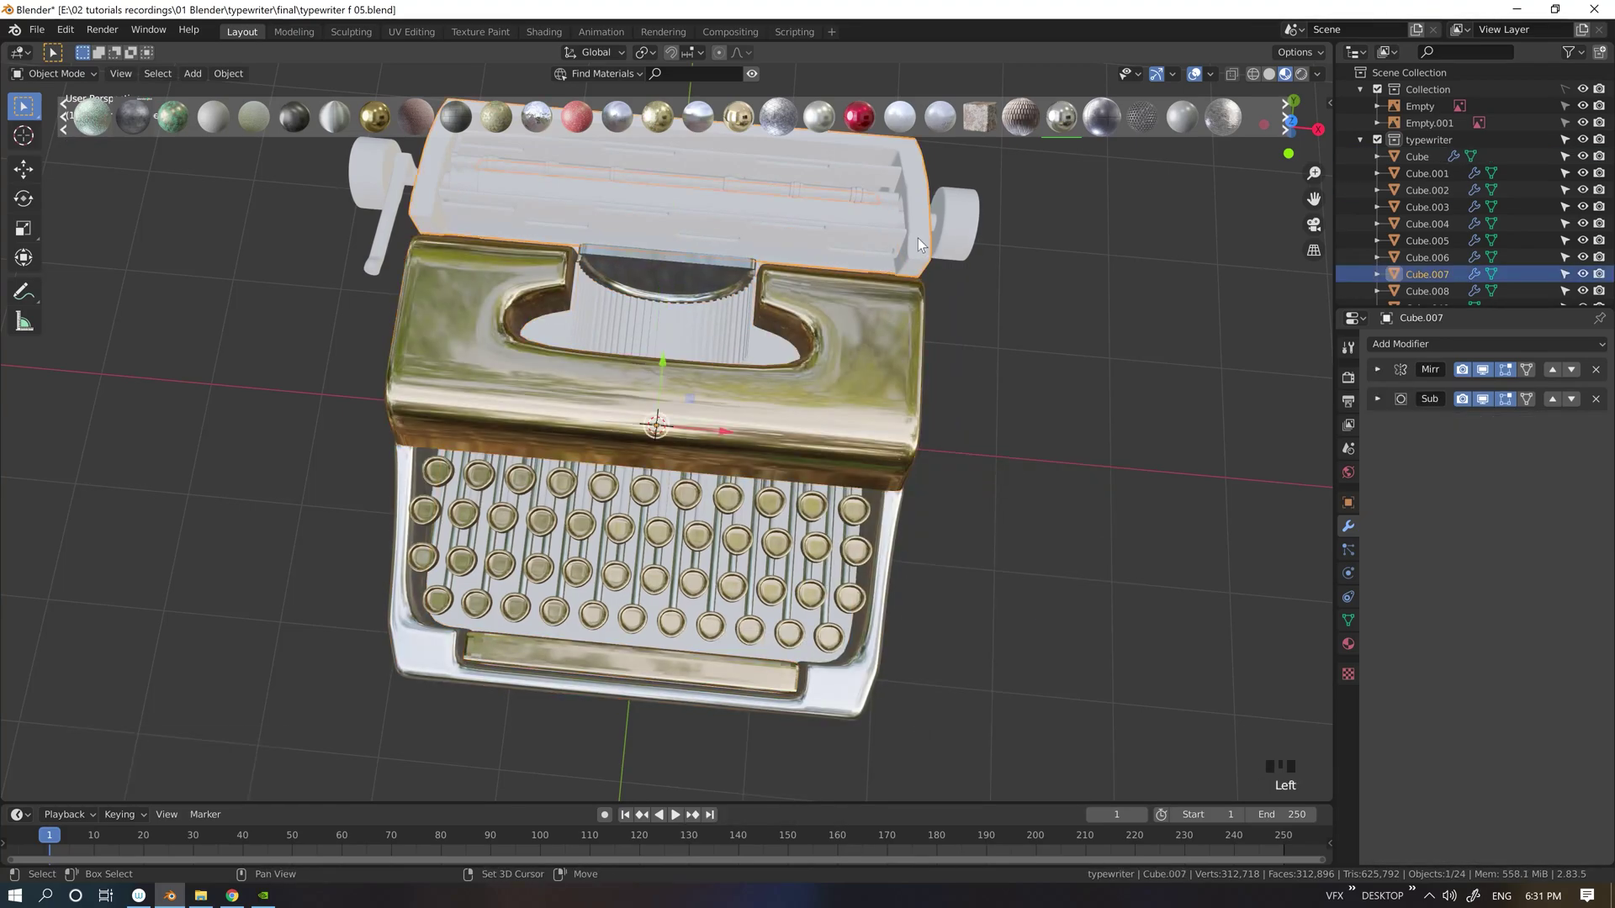
key("shift+q")
left_click(1048, 294)
Step: Assign the Scuffed Aluminum material to the slotted carriage plates and the rod between them
left_click(892, 237)
middle_click_drag(884, 175, 828, 301, "shift")
left_click(801, 311, "shift")
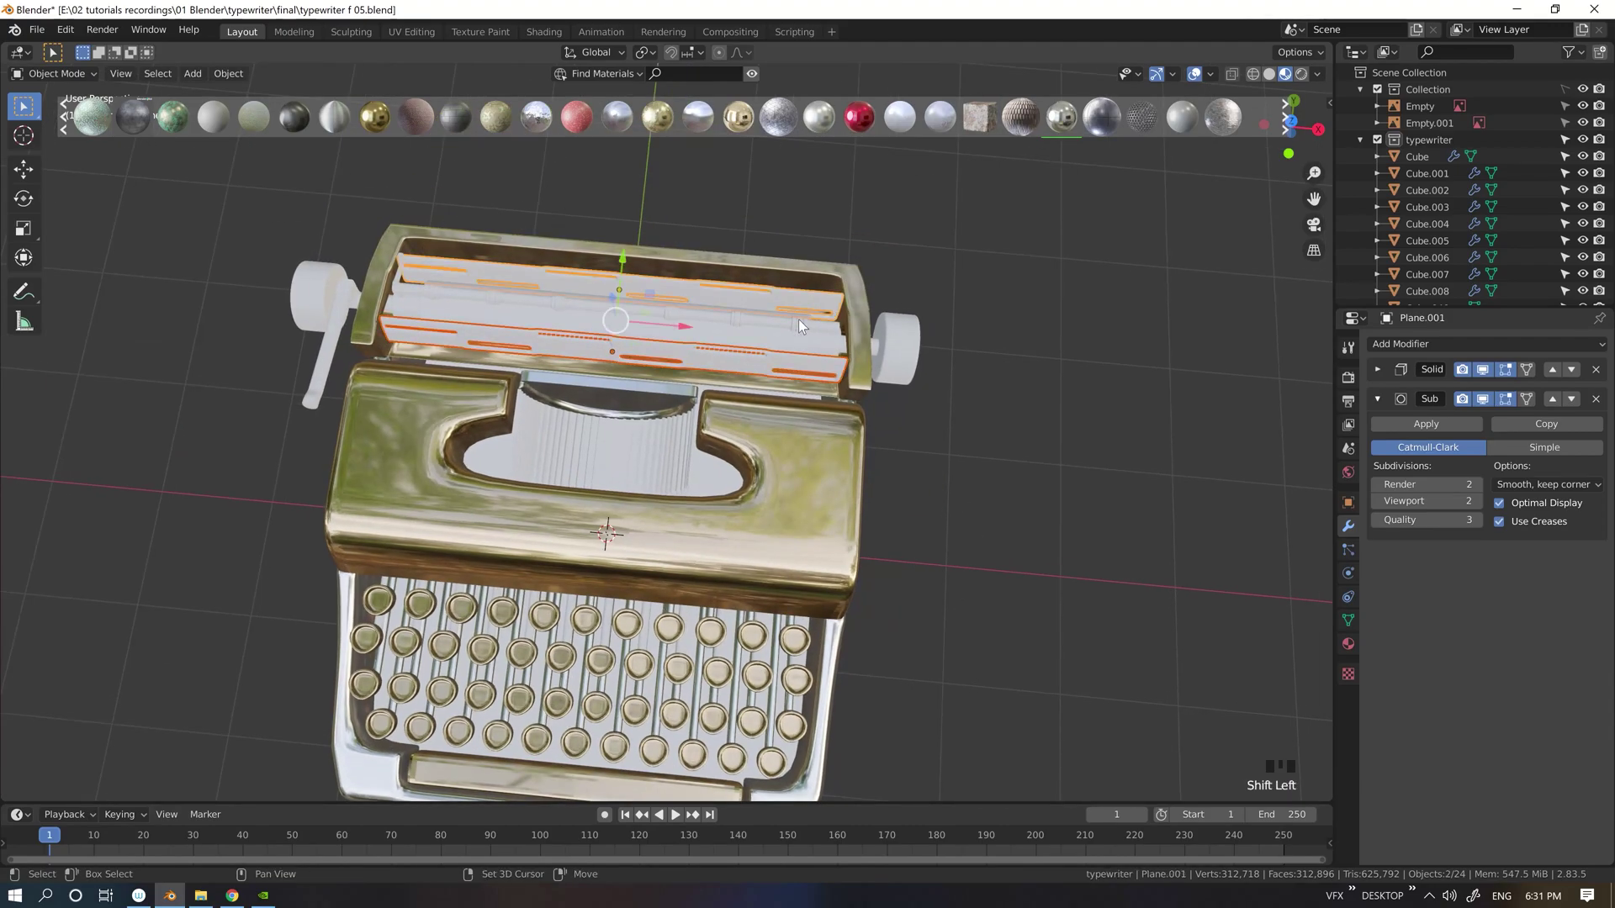
middle_click_drag(746, 261, 731, 344, "shift")
left_click(575, 386, "shift")
key("shift+q")
left_click(746, 481)
Step: Assign the brass pure material to the carriage knobs, return lever, platen and type bars
middle_click_drag(873, 343, 898, 320)
left_click(872, 389)
key("shift+q")
left_click(1027, 409)
middle_click_drag(1028, 409, 793, 416)
left_click(534, 419, "shift")
left_click(404, 439)
key("shift+q")
left_click(974, 445)
Step: Apply another metal material from the BlenderKit asset bar to the bottom plate beneath the keys
middle_click_drag(974, 402, 950, 438)
left_click(724, 544)
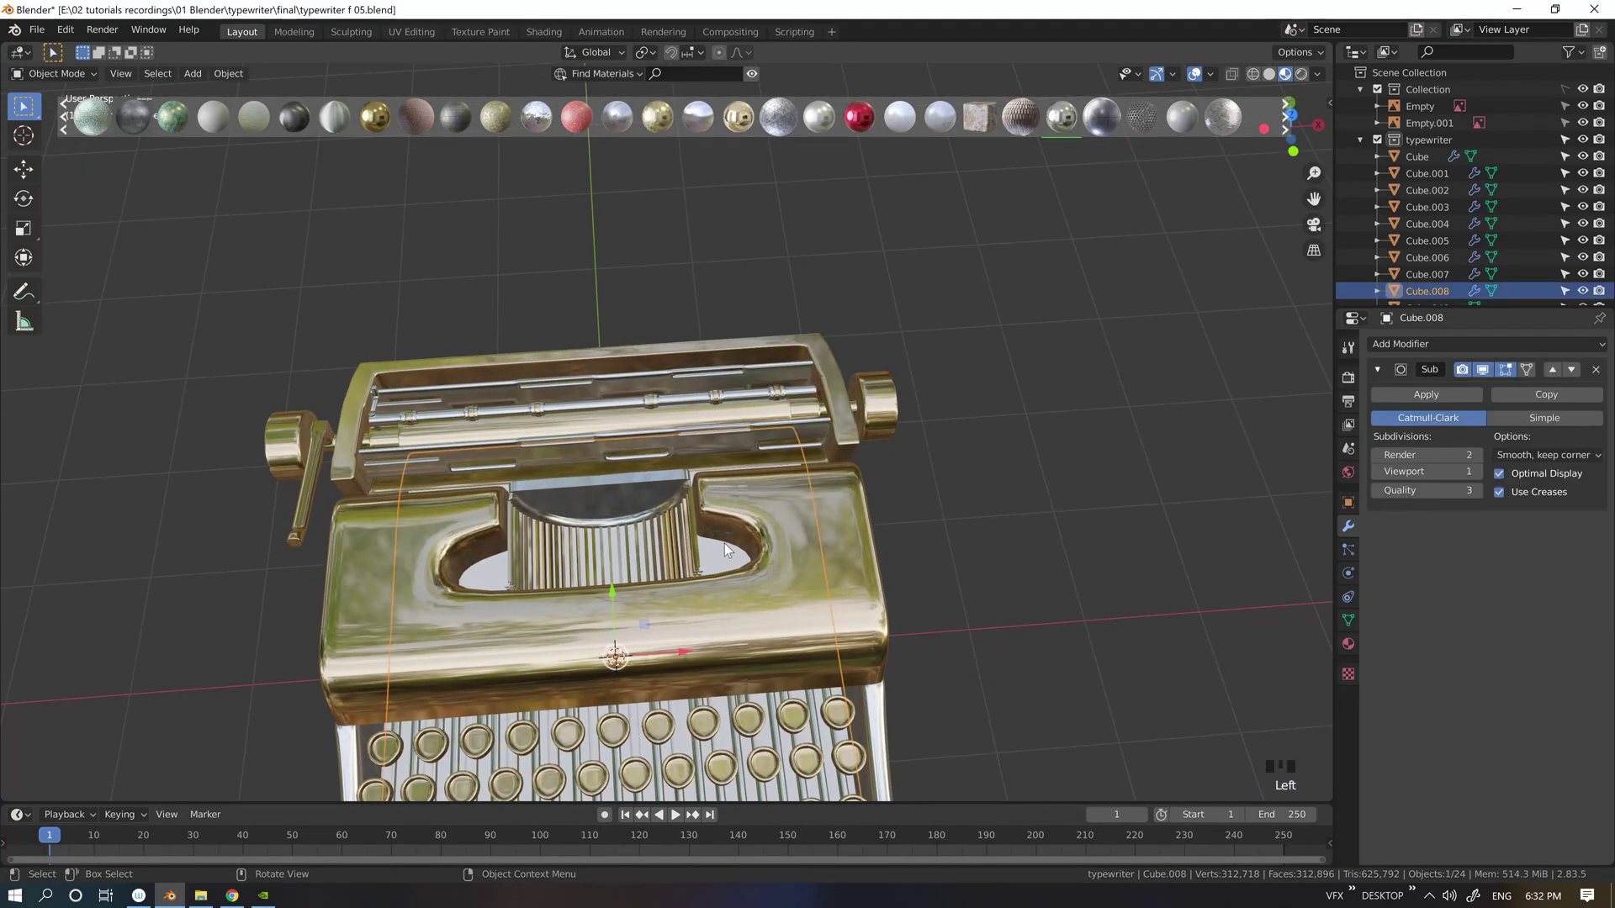
left_click(66, 118)
left_click_drag(140, 120, 483, 573)
middle_click_drag(933, 476, 1061, 501, "ctrl")
left_click(942, 574)
middle_click_drag(1062, 501, 1081, 412, "ctrl")
middle_click_drag(1081, 412, 1032, 426, "shift")
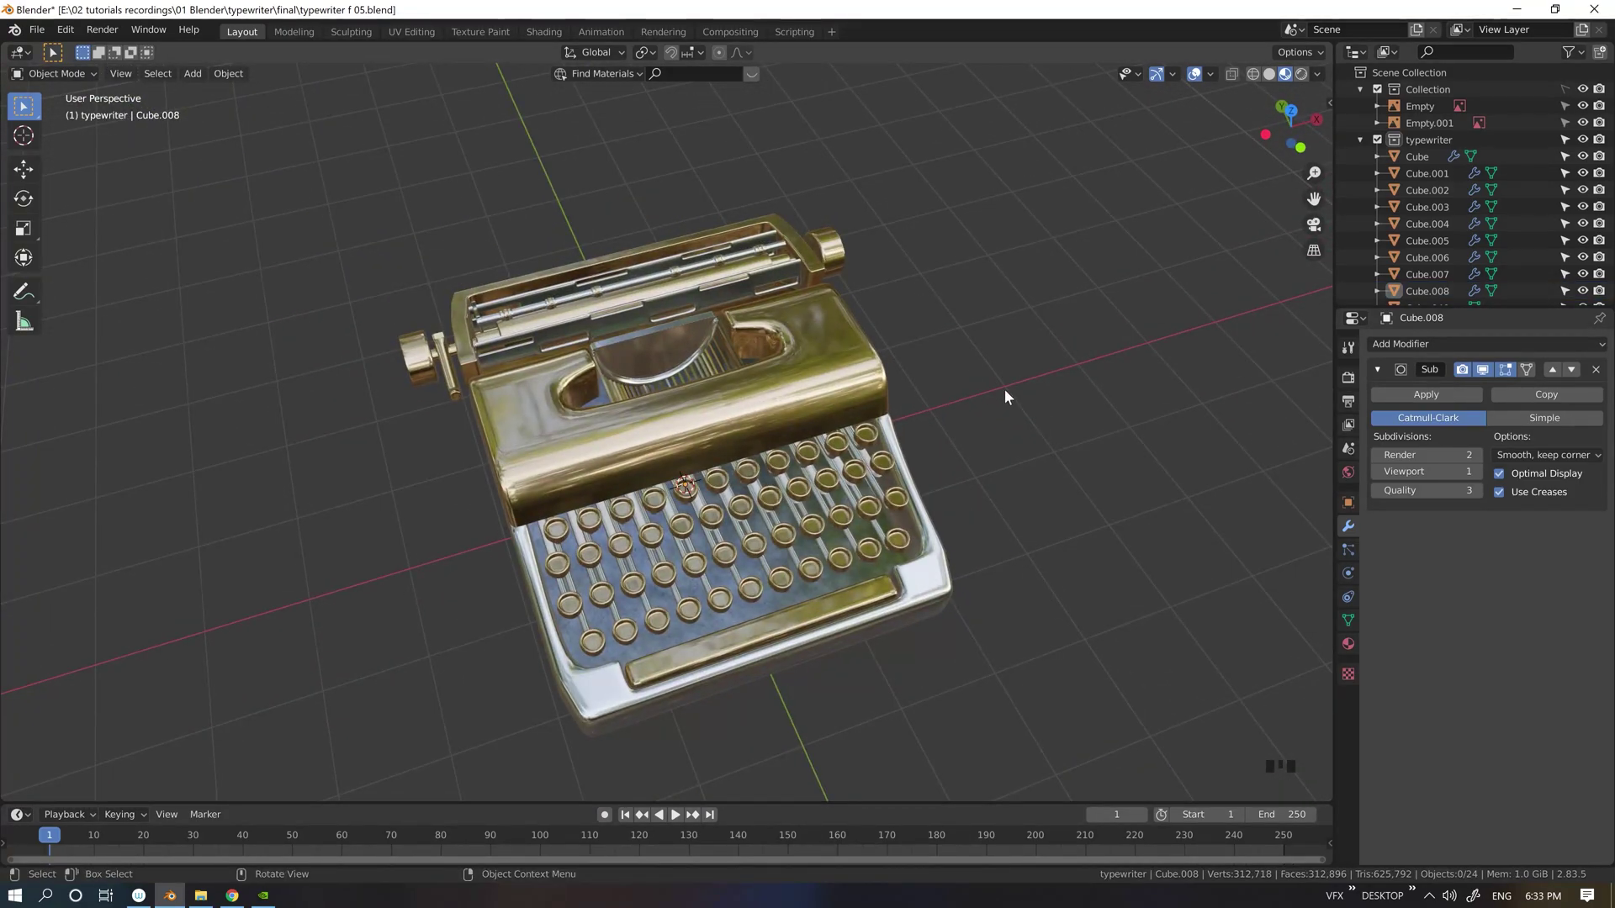
Step: Add an area light to the scene
key("shift+a")
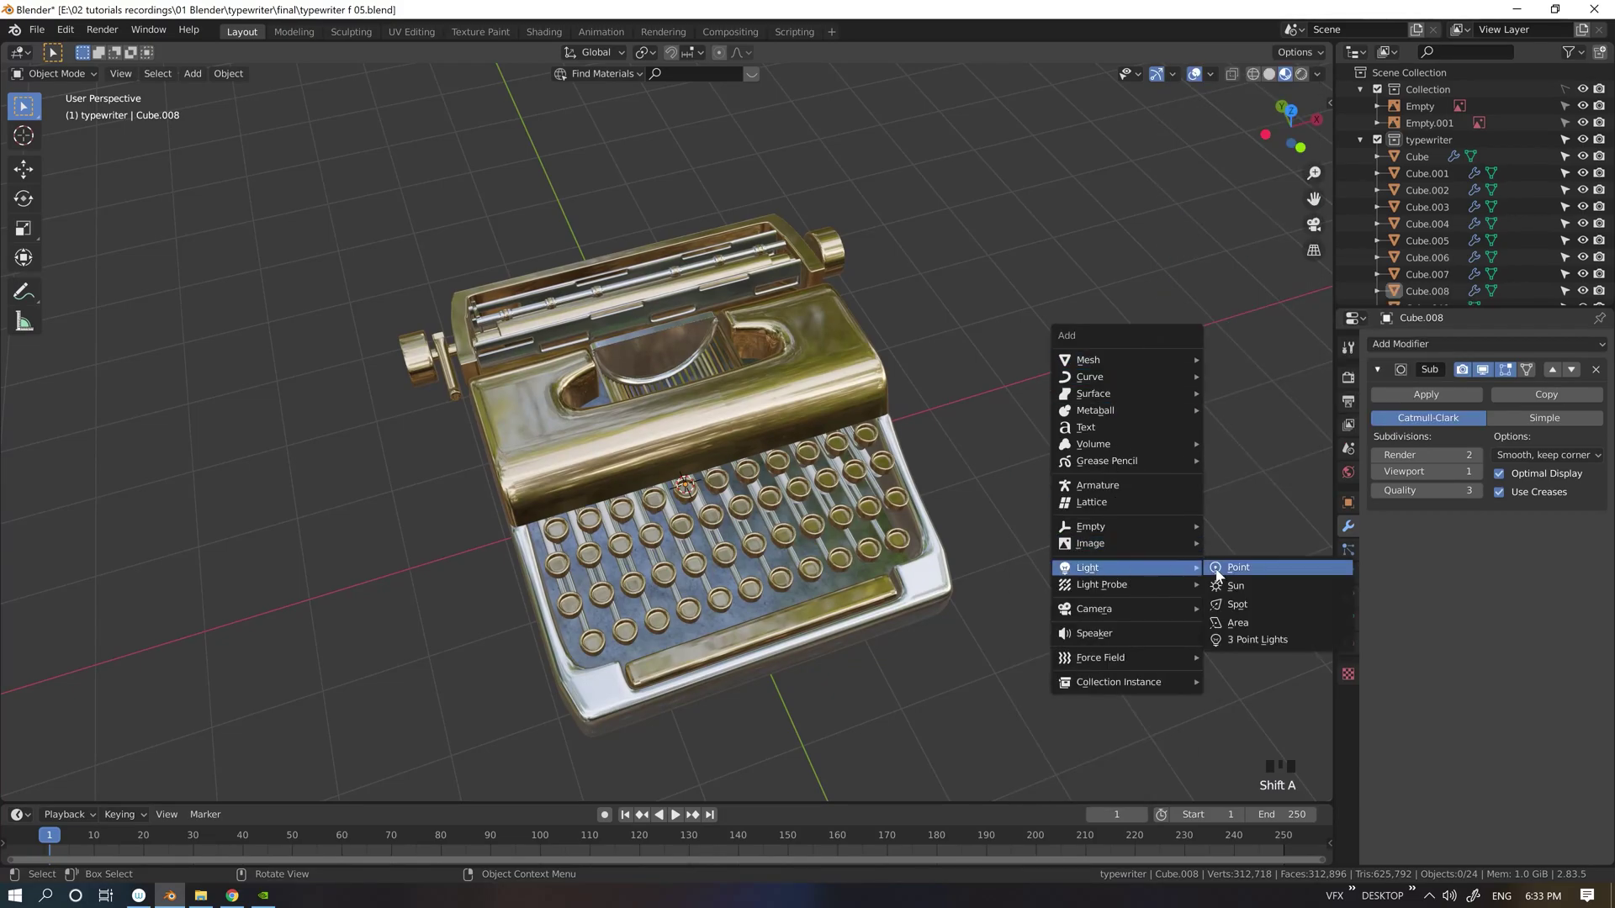
left_click(1241, 635)
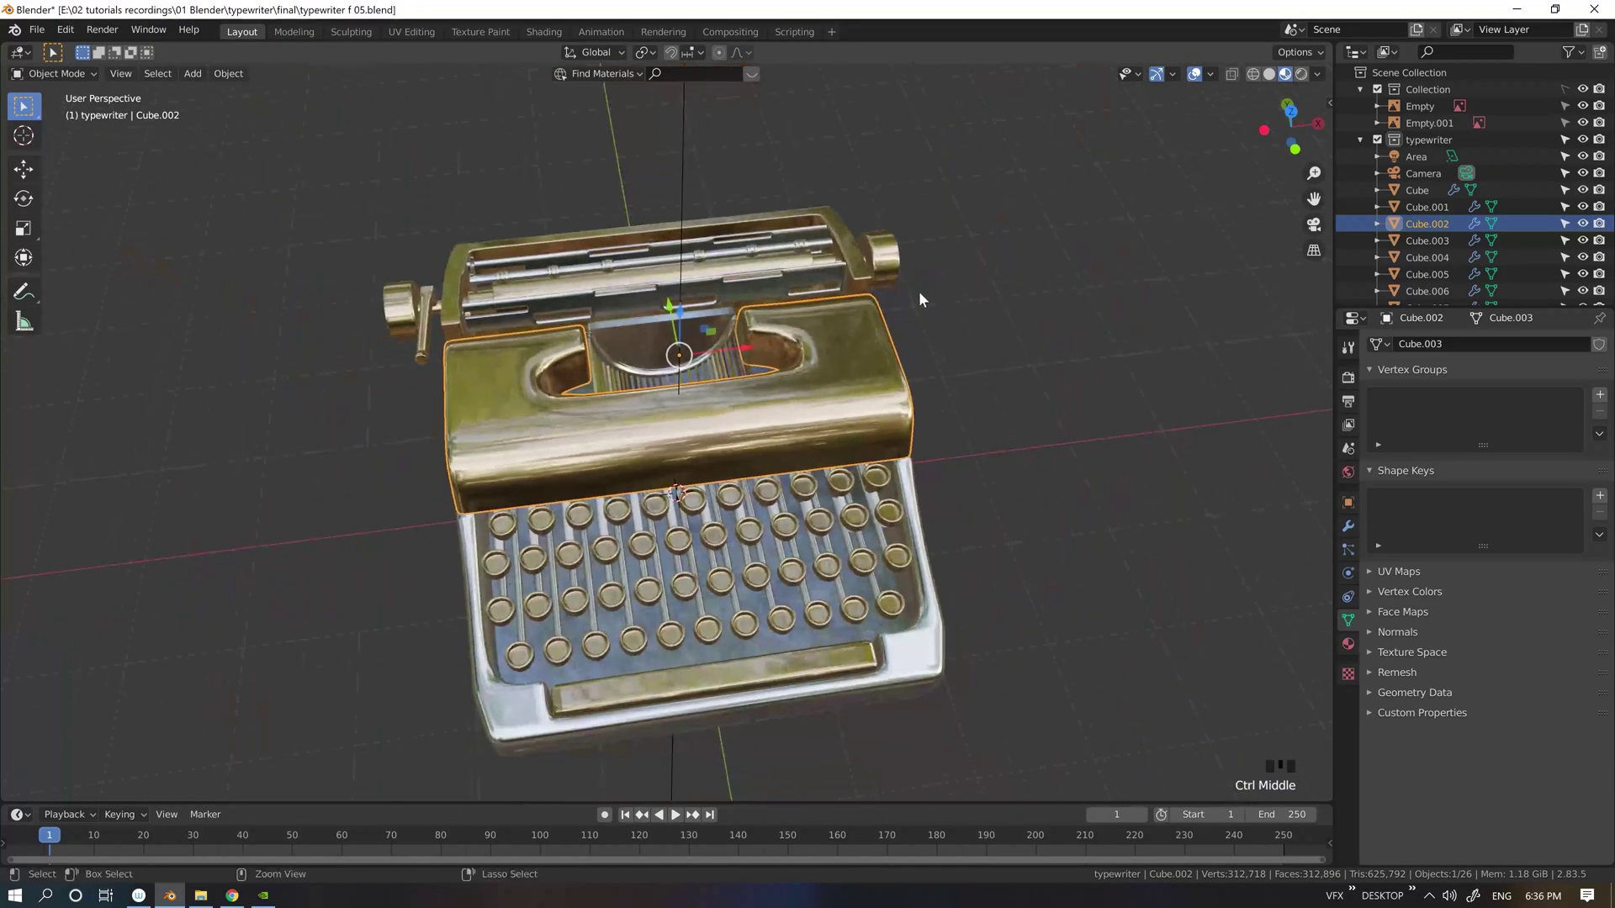
Step: Examine the metallic typewriter from the front and back, including the carriage frame's Mirror modifier settings
middle_click_drag(920, 294, 926, 253, "ctrl")
middle_click_drag(925, 252, 934, 231)
left_click(950, 603)
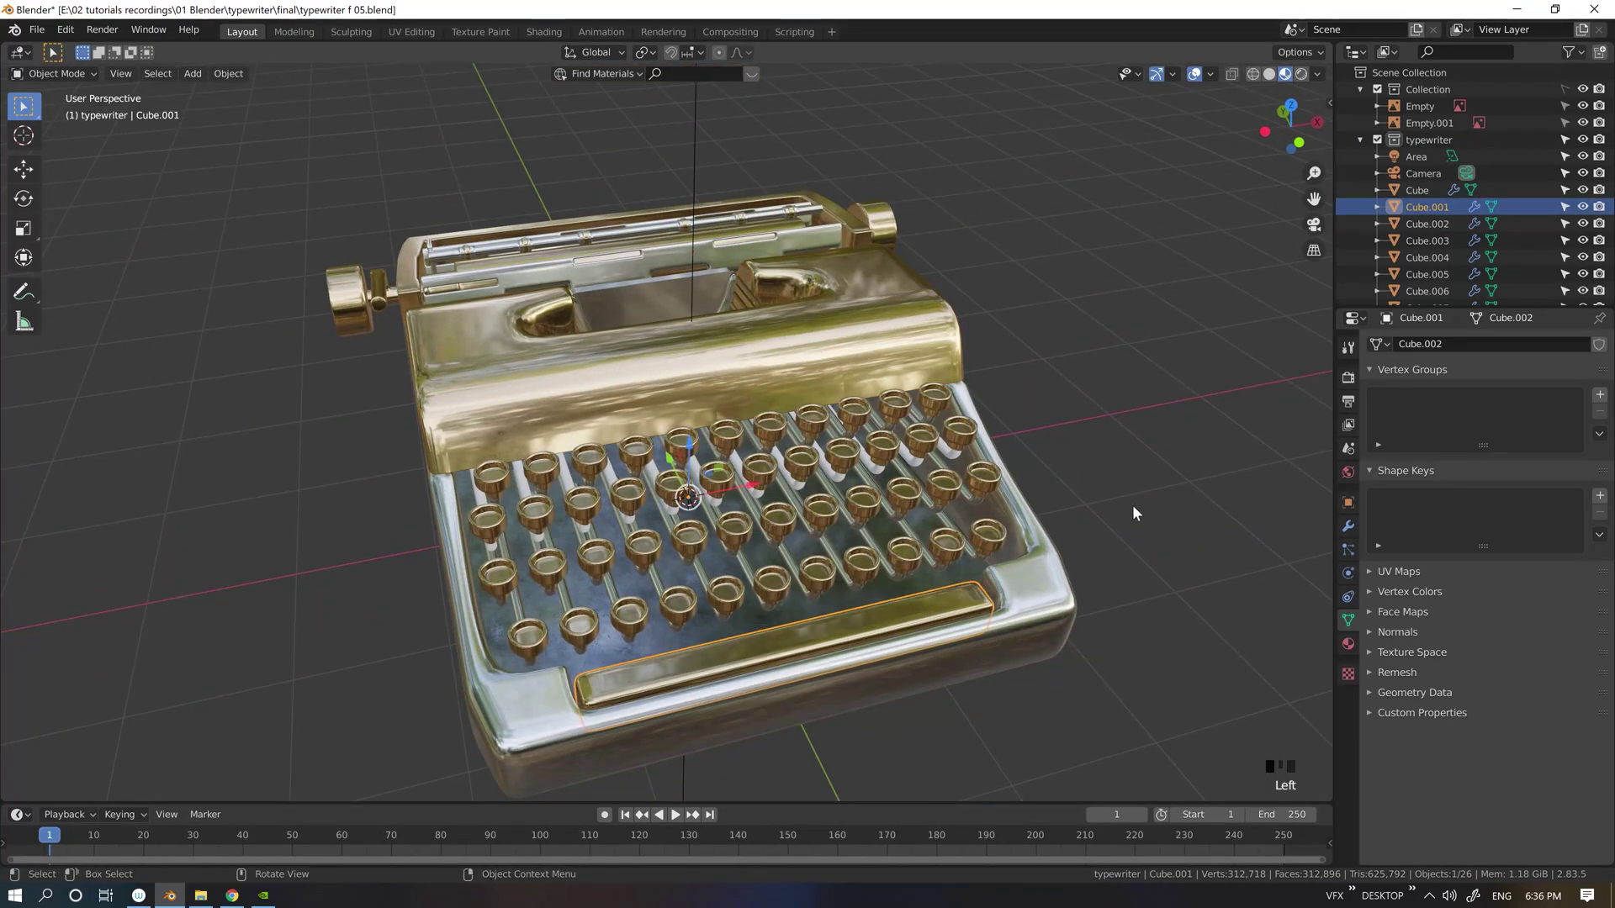
left_click(1132, 508)
middle_click_drag(1132, 508, 1052, 546)
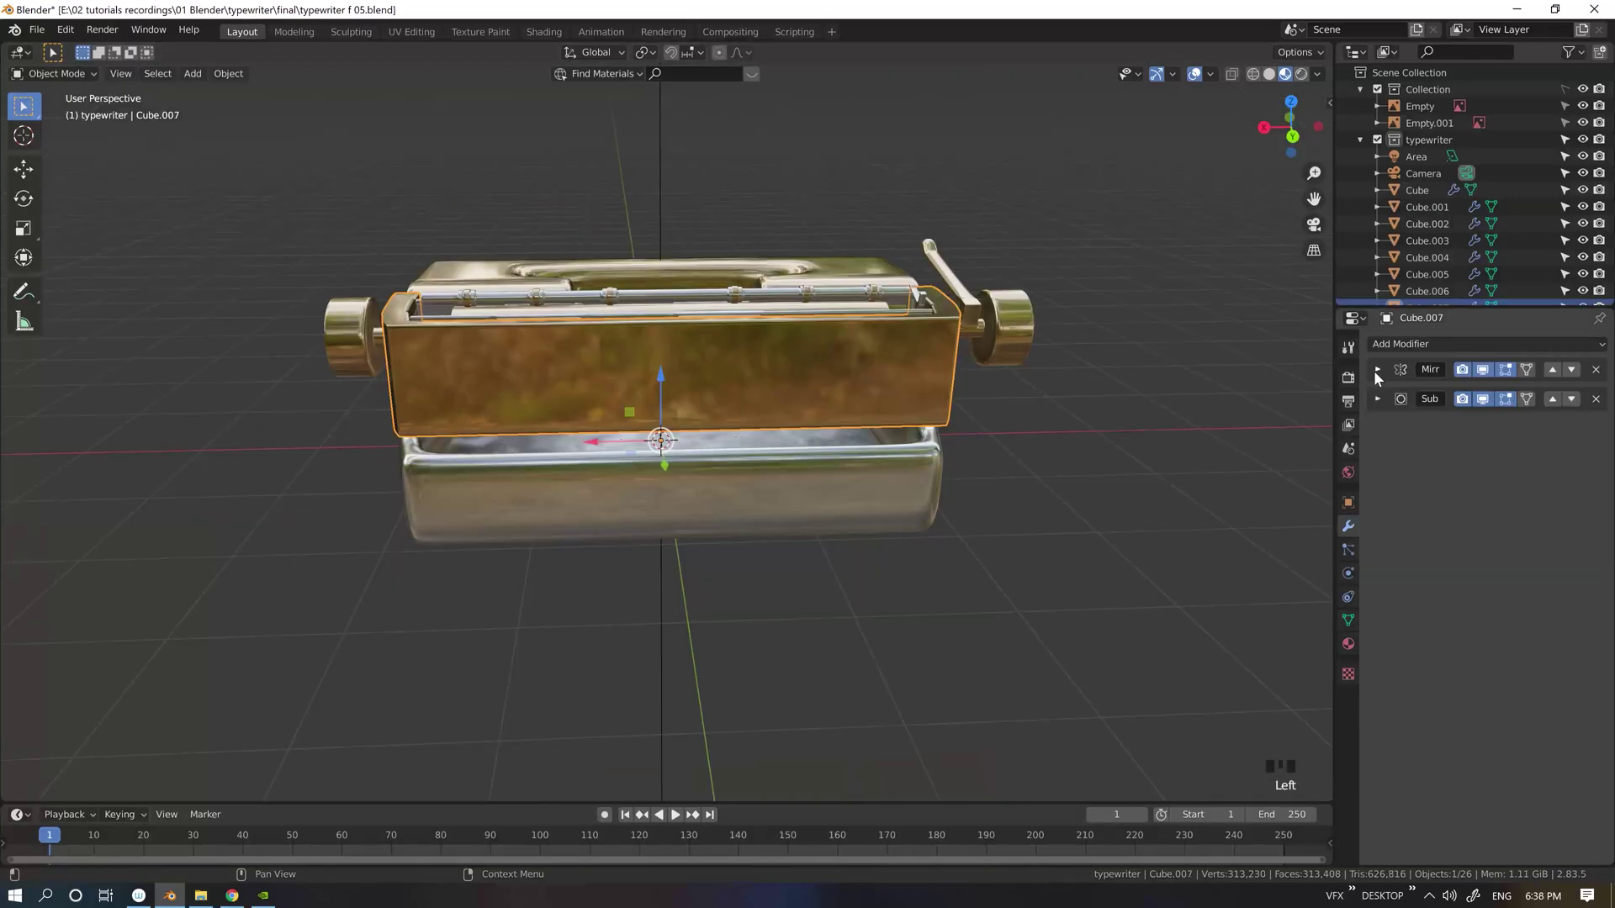
left_click(1377, 370)
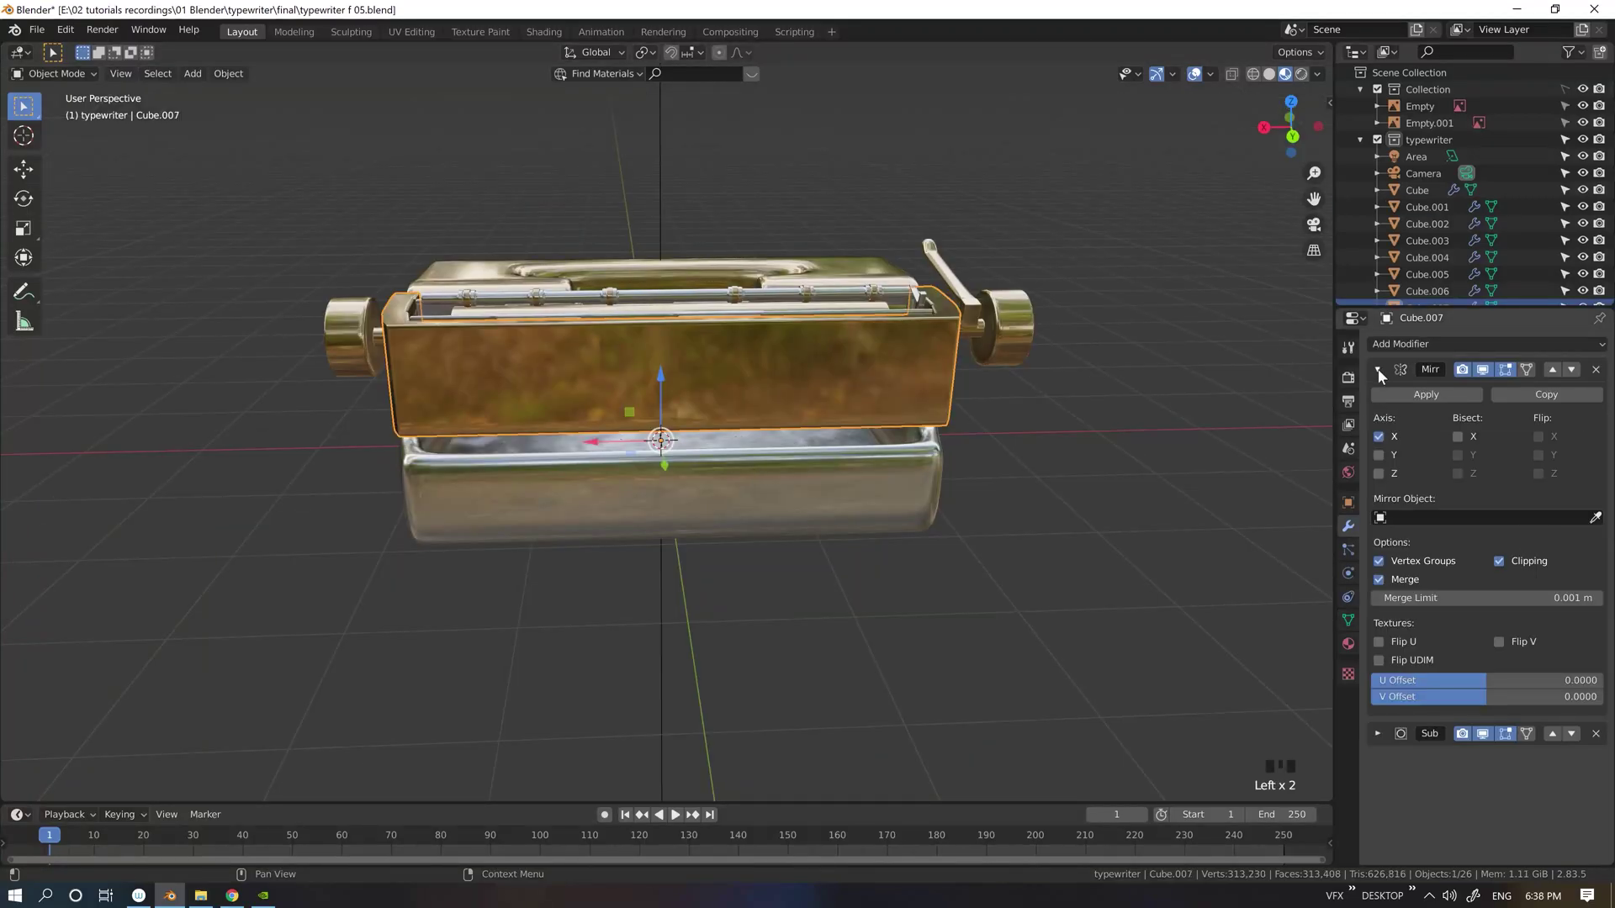
left_click(1377, 370)
middle_click_drag(1177, 421, 1250, 472)
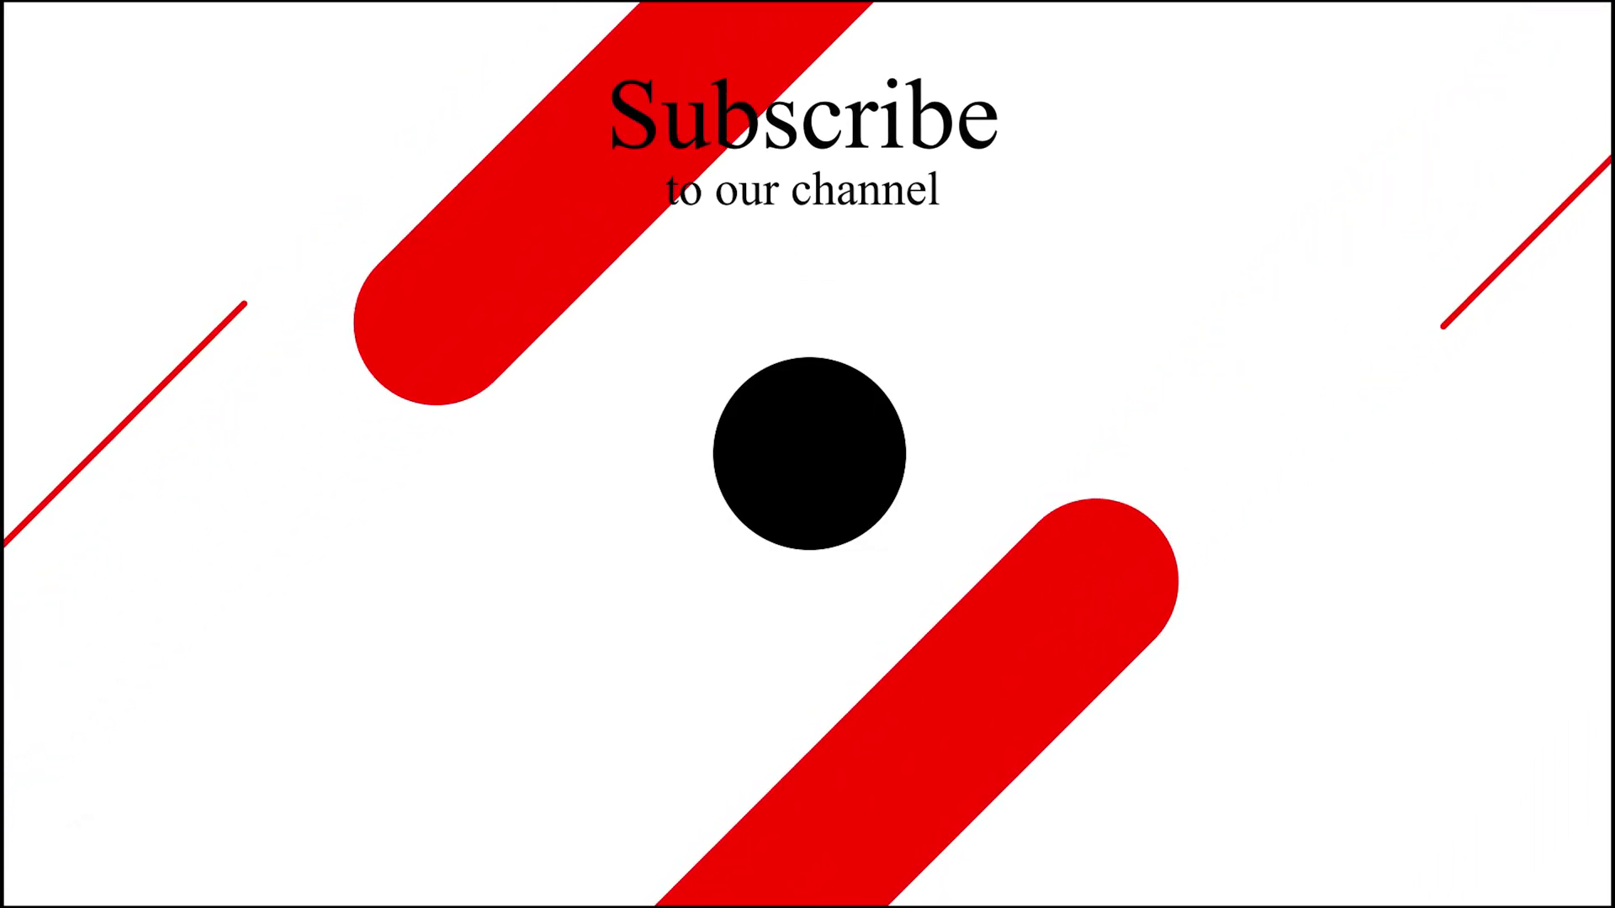